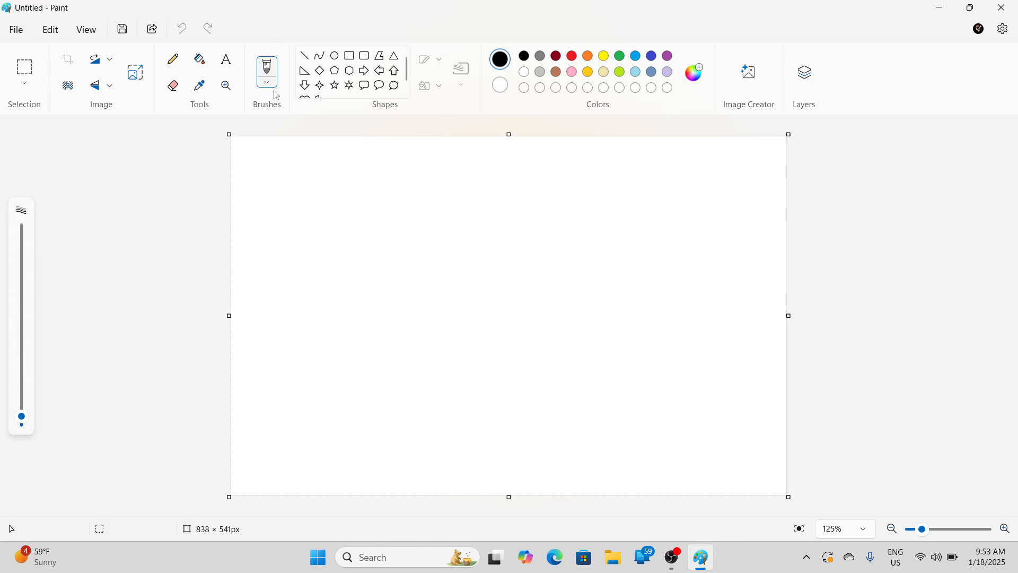
{"action": "left_click", "coordinate": [16, 29]}
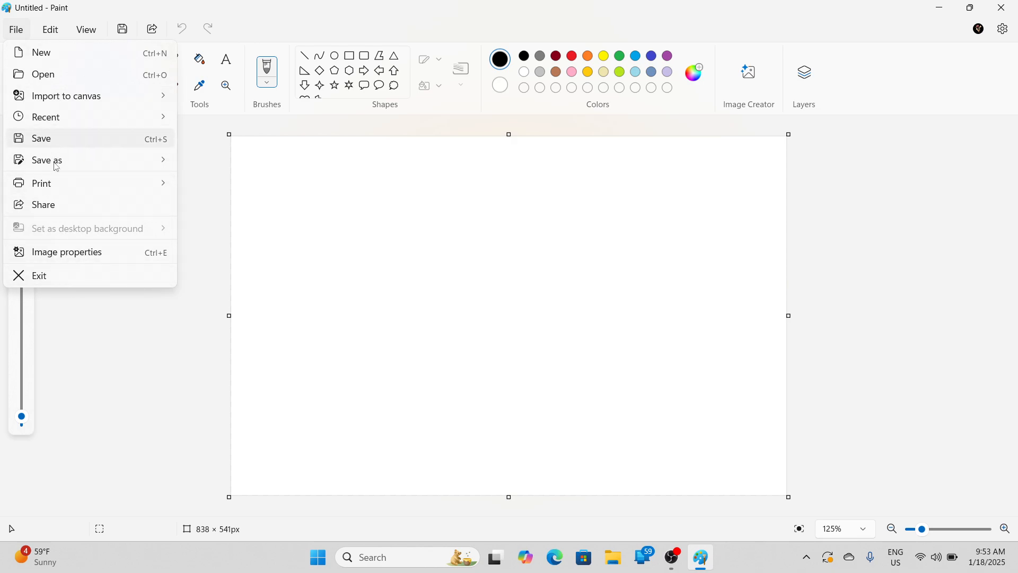
{"action": "left_click", "coordinate": [349, 58]}
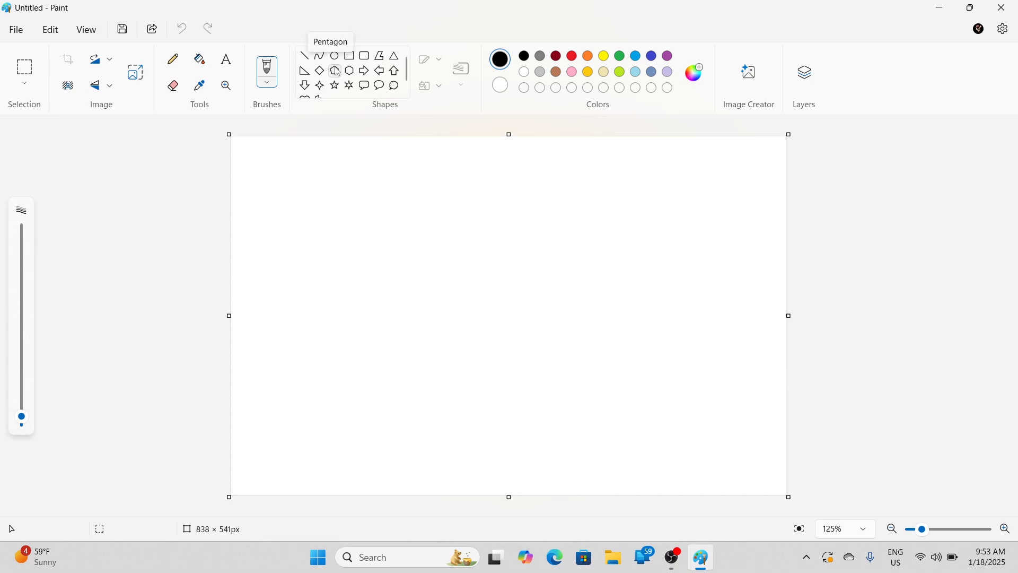
{"action": "left_click", "coordinate": [350, 56]}
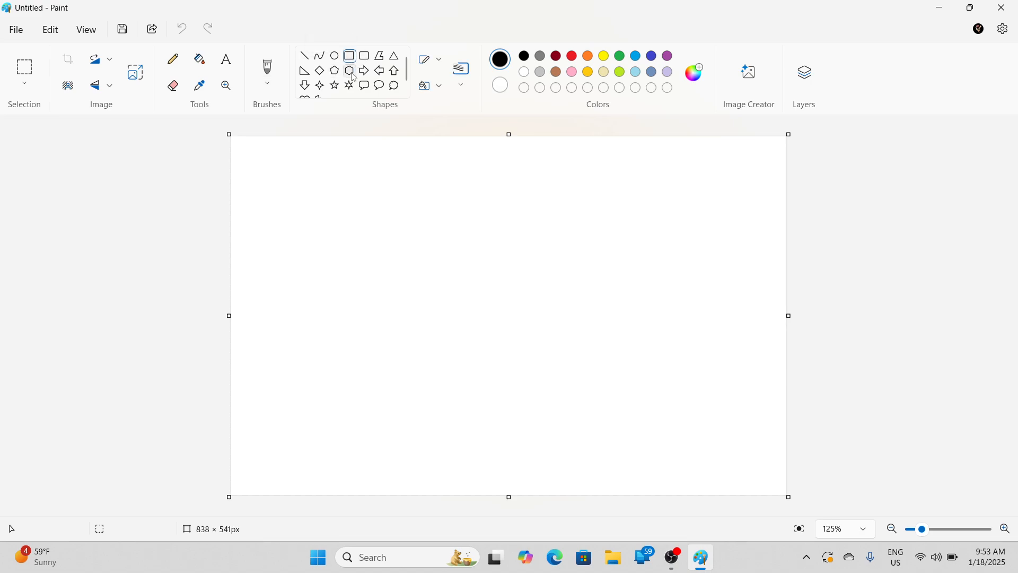
{"action": "left_click", "coordinate": [320, 85]}
{"action": "left_click_drag", "start_coordinate": [363, 239], "coordinate": [645, 444]}
{"action": "left_click_drag", "start_coordinate": [451, 328], "coordinate": [472, 284]}
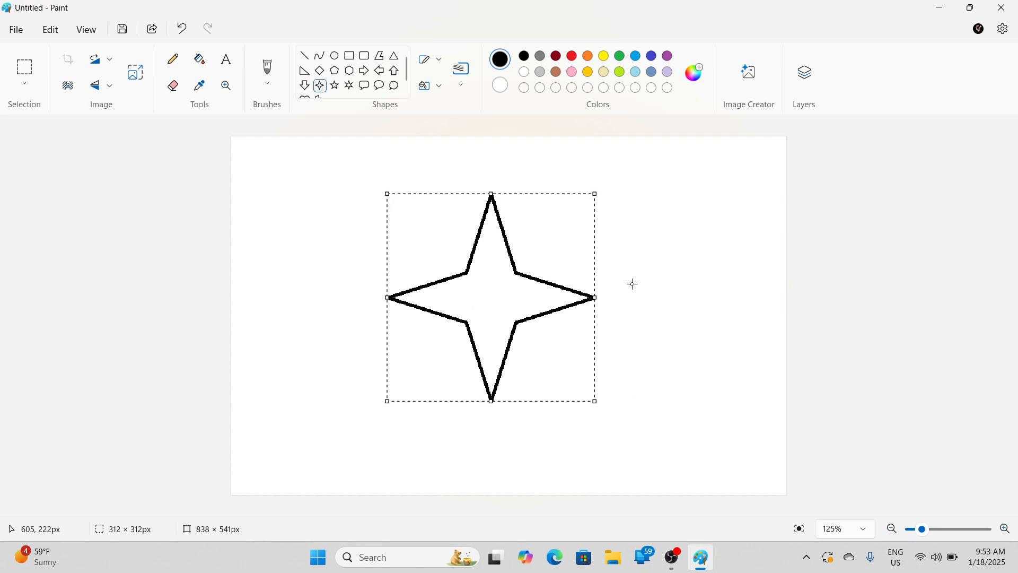
{"action": "key", "text": "ctrl+z"}
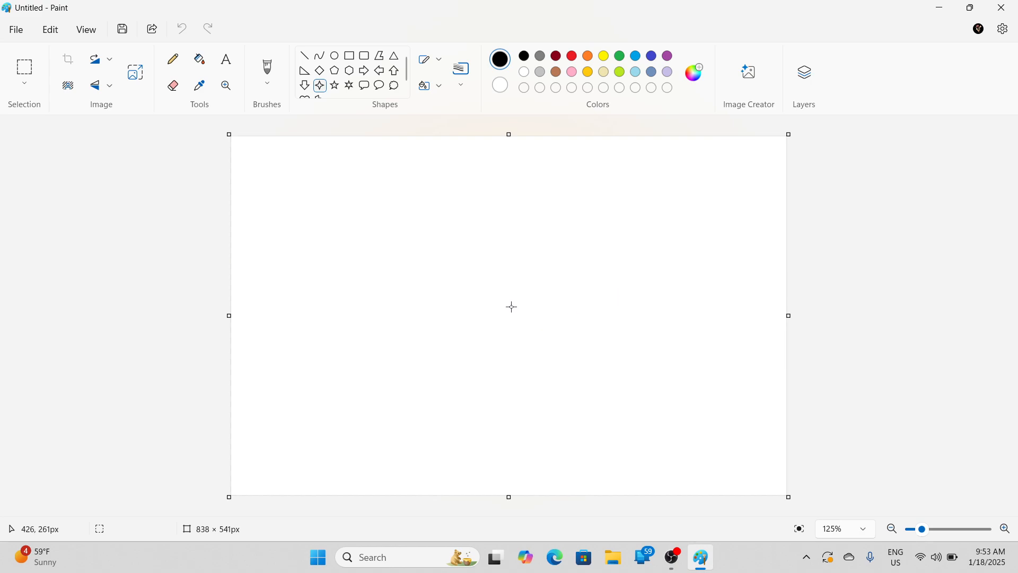
Step: Draw a black six-point star about 334 × 334 px and place it in the right half of the canvas
{"action": "left_click", "coordinate": [350, 87]}
{"action": "left_click_drag", "start_coordinate": [357, 203], "coordinate": [626, 425]}
{"action": "left_click_drag", "start_coordinate": [455, 268], "coordinate": [600, 255]}
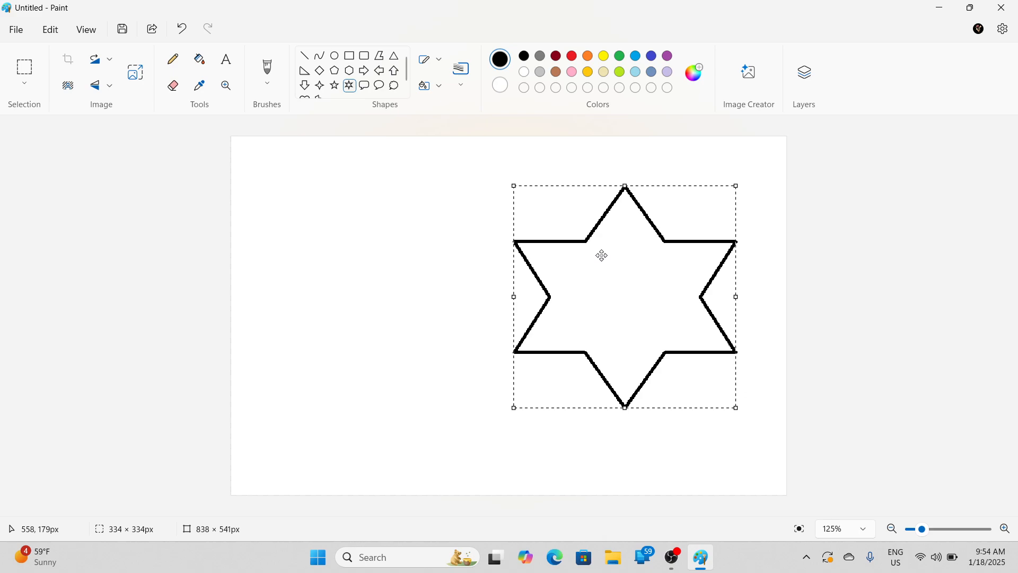
{"action": "left_click", "coordinate": [417, 230]}
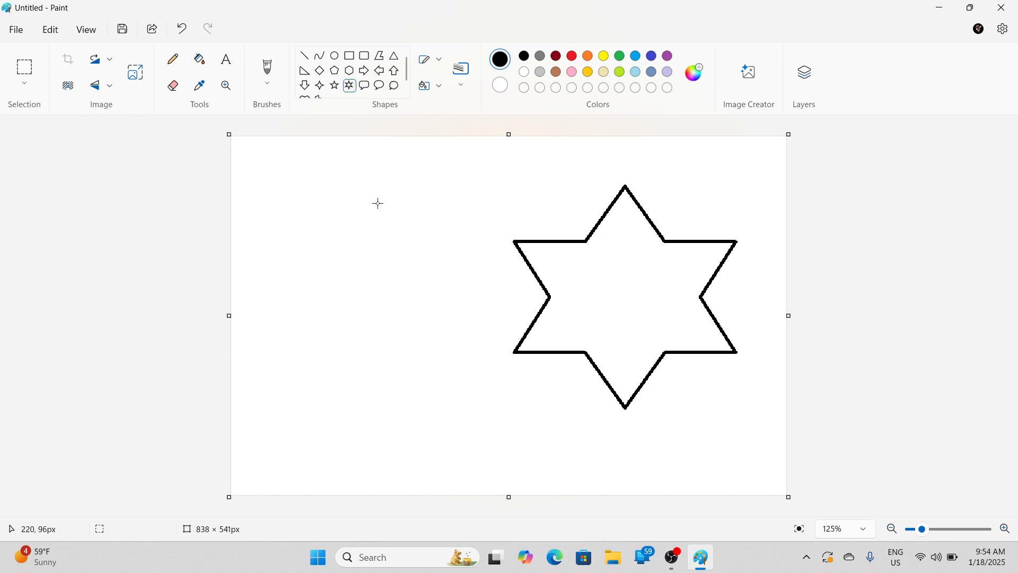
Step: Crop the image to an area of about 428 × 399 px around the star, and extend the canvas leftward to about 589 px wide
{"action": "left_click", "coordinate": [31, 70]}
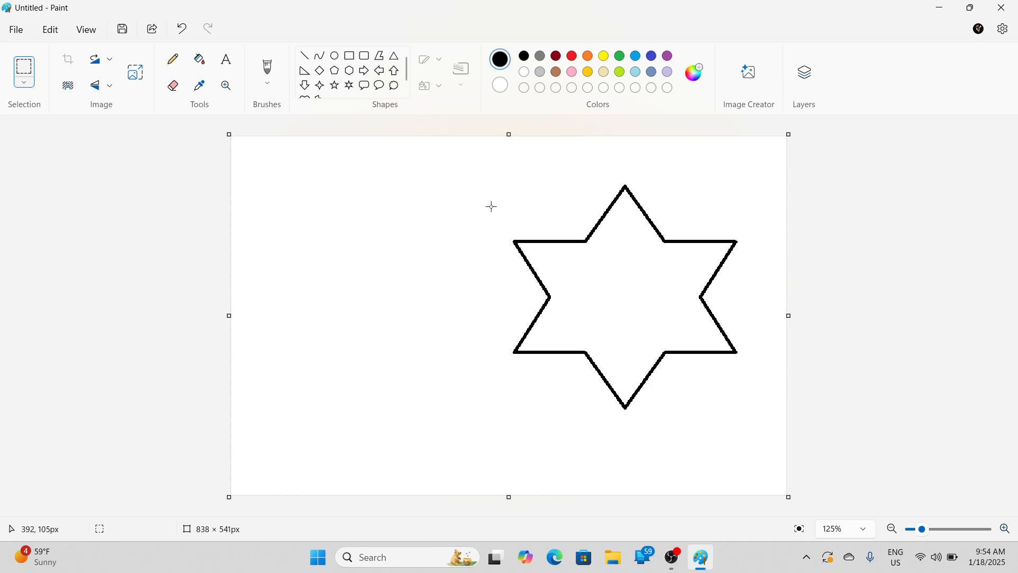
{"action": "left_click_drag", "start_coordinate": [468, 180], "coordinate": [752, 444]}
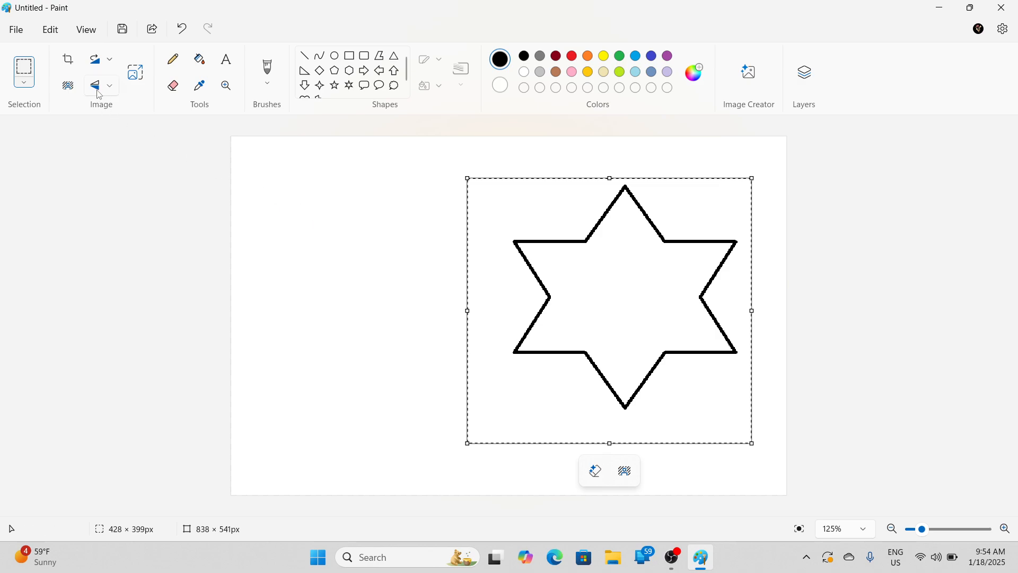
{"action": "left_click", "coordinate": [68, 60]}
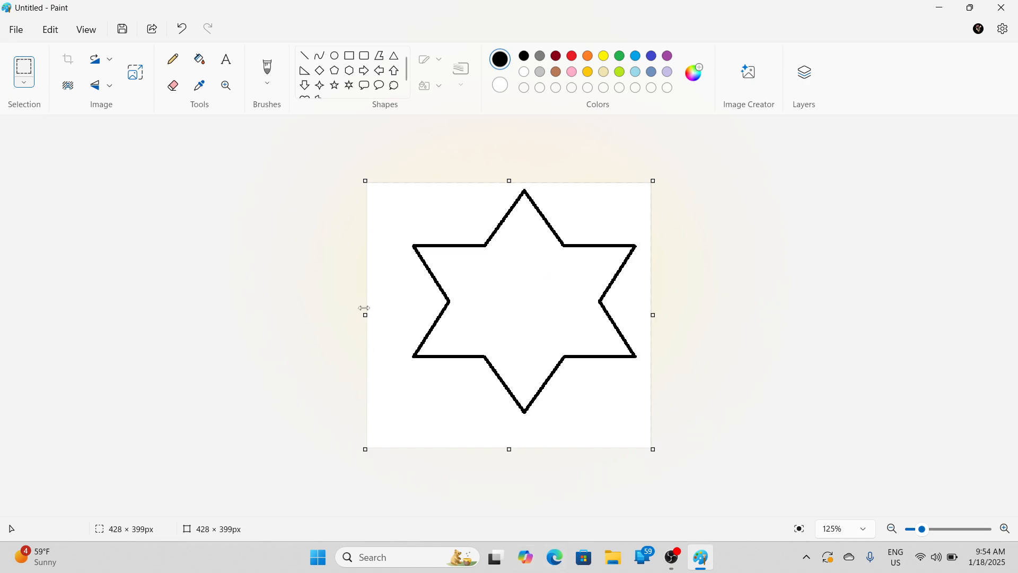
{"action": "left_click_drag", "start_coordinate": [365, 318], "coordinate": [261, 323]}
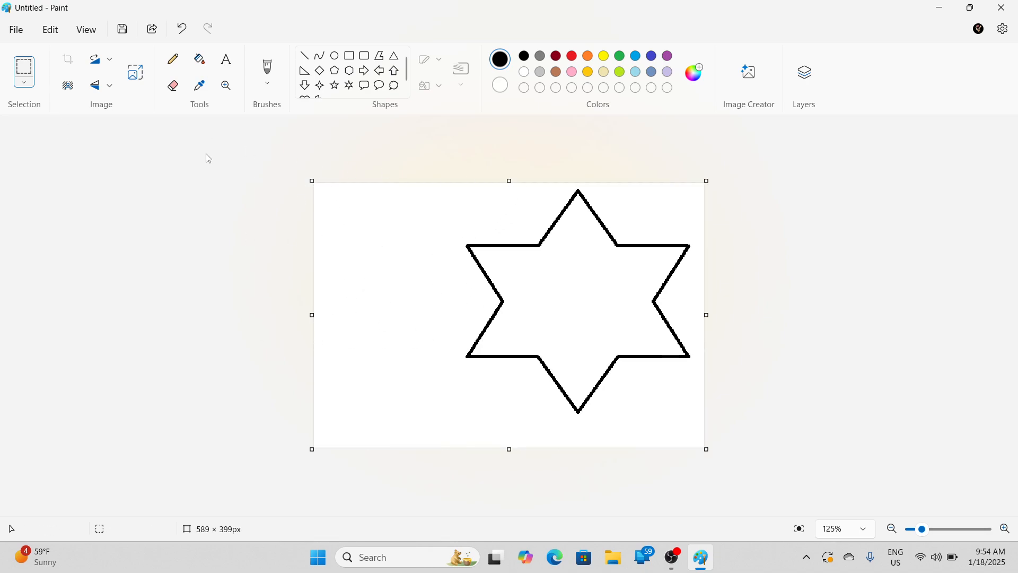
Step: Open the Resize and Skew settings for the image and set the resize units to pixels
{"action": "left_click", "coordinate": [145, 79]}
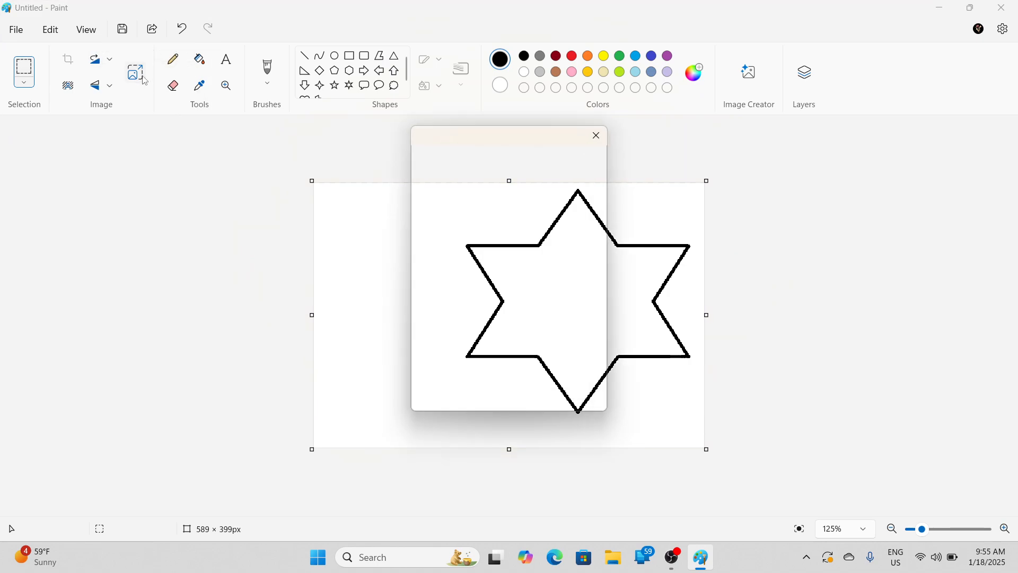
{"action": "left_click_drag", "start_coordinate": [534, 146], "coordinate": [310, 95]}
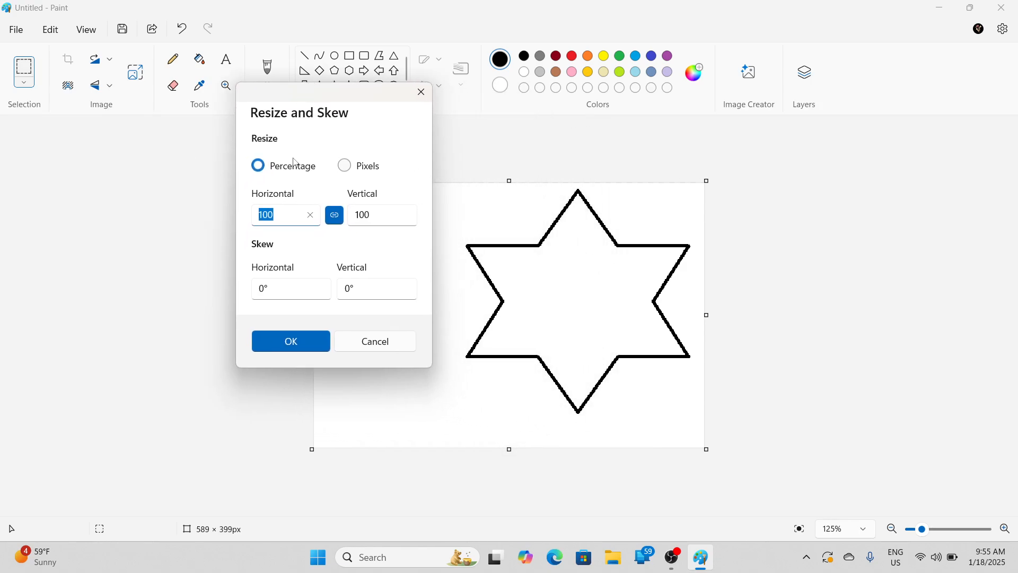
{"action": "left_click", "coordinate": [350, 173]}
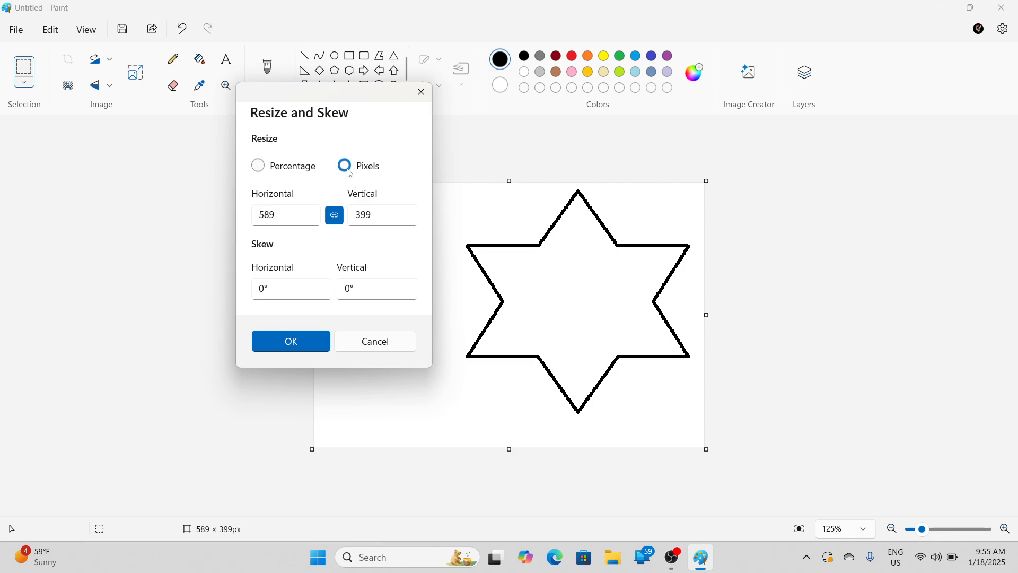
{"action": "left_click", "coordinate": [292, 174]}
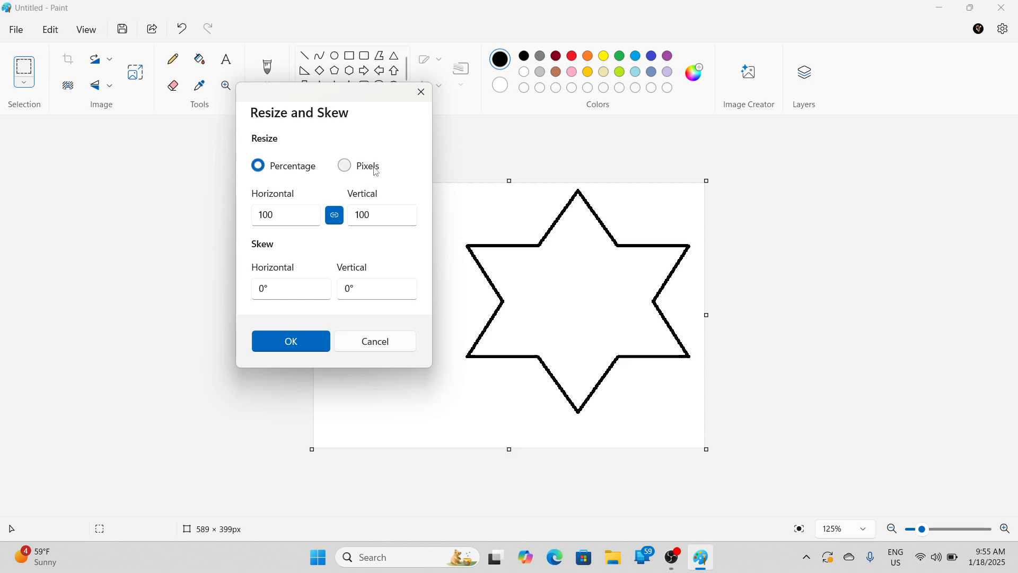
{"action": "left_click", "coordinate": [351, 164]}
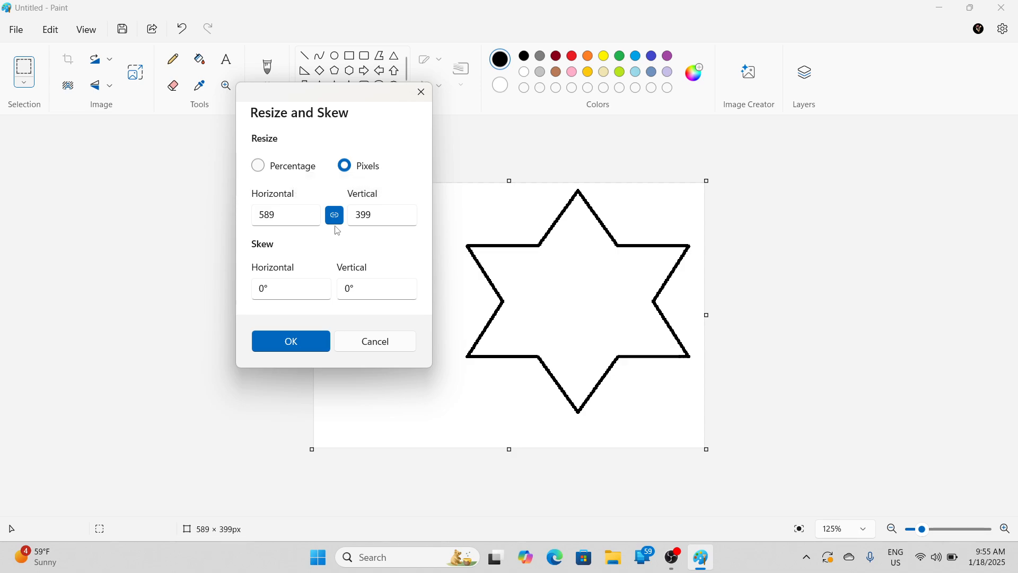
Step: With the aspect ratio kept locked, set the vertical resize value to 499 pixels
{"action": "left_click", "coordinate": [301, 222]}
{"action": "left_click", "coordinate": [403, 216]}
{"action": "left_click_drag", "start_coordinate": [336, 95], "coordinate": [203, 123]}
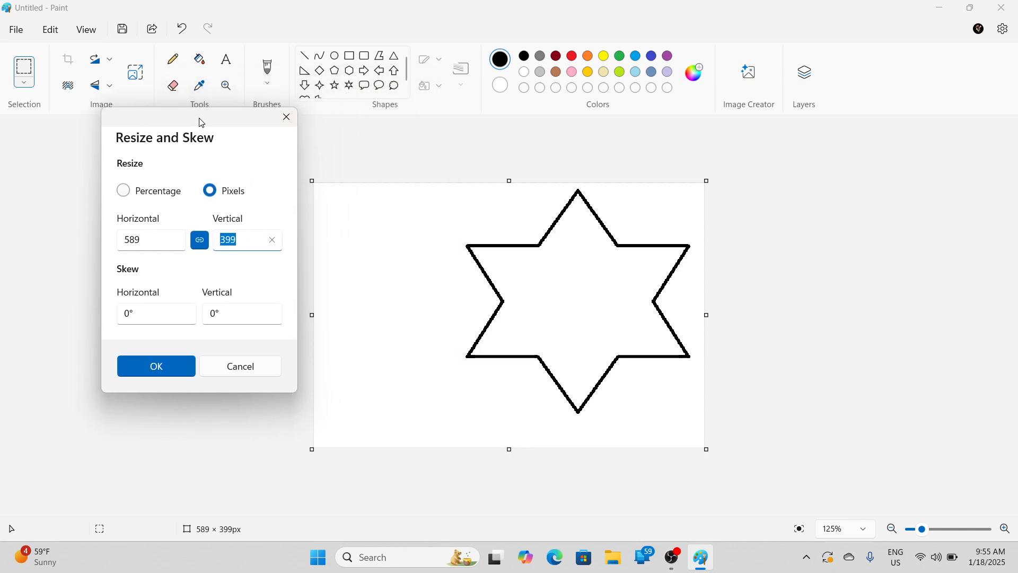
{"action": "left_click", "coordinate": [206, 250]}
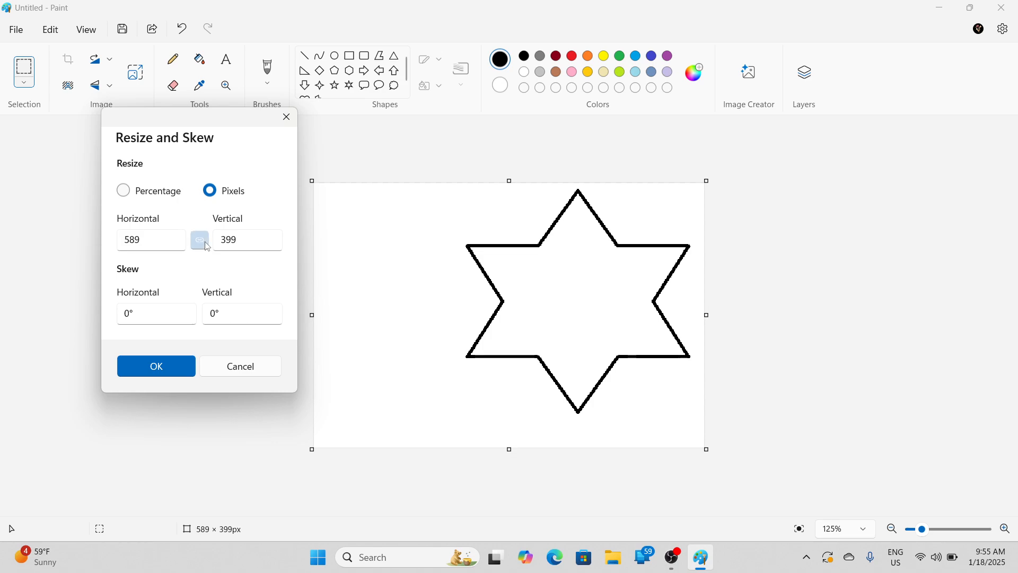
{"action": "left_click", "coordinate": [206, 247]}
{"action": "key", "text": "Tab"}
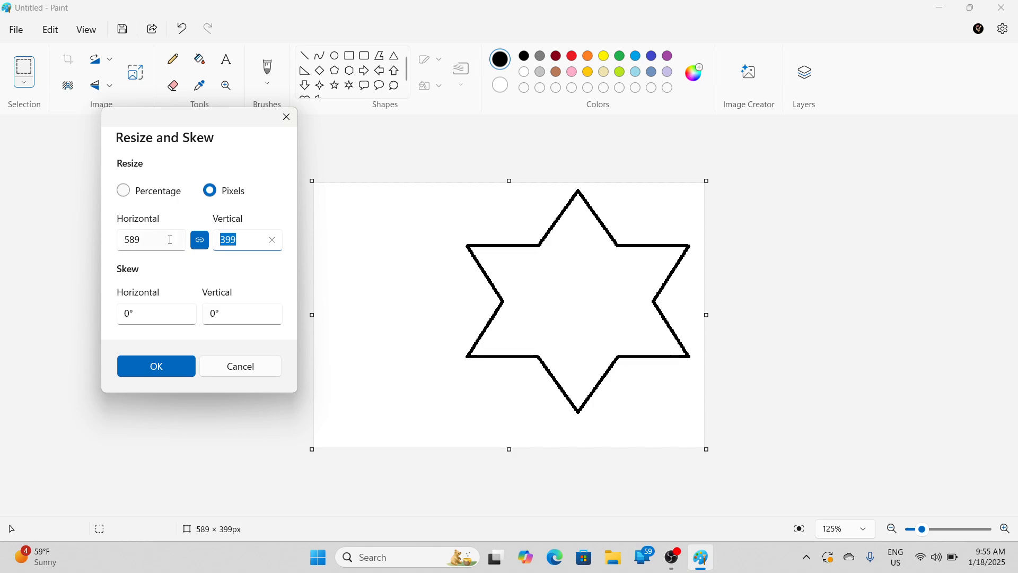
{"action": "left_click", "coordinate": [134, 244]}
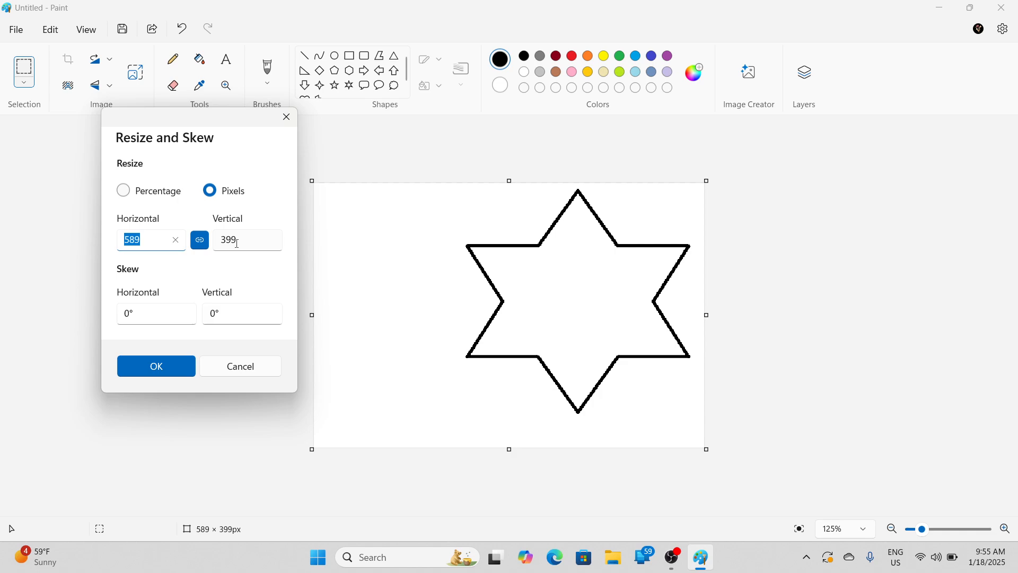
{"action": "left_click", "coordinate": [238, 245]}
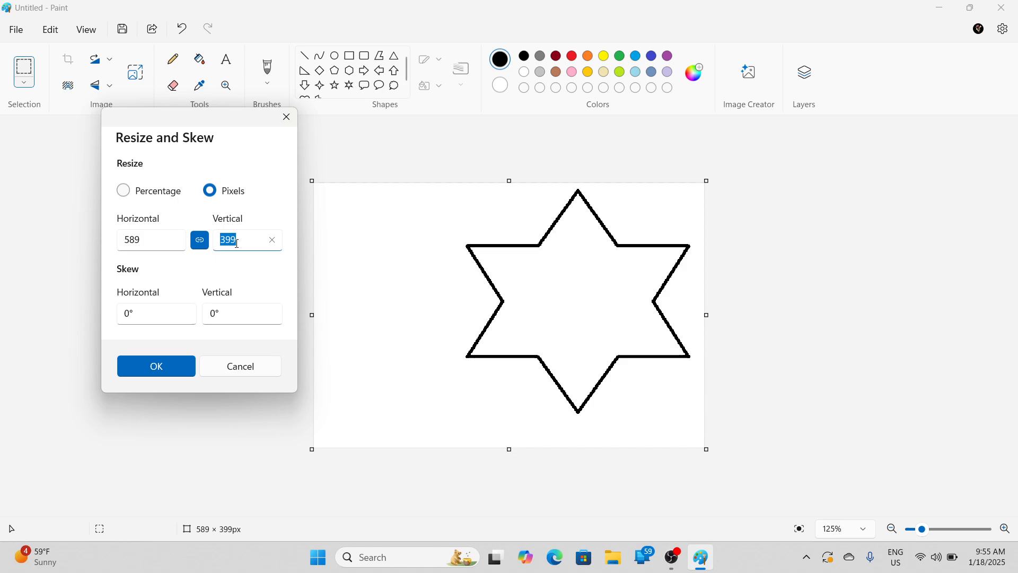
{"action": "type", "text": "499"}
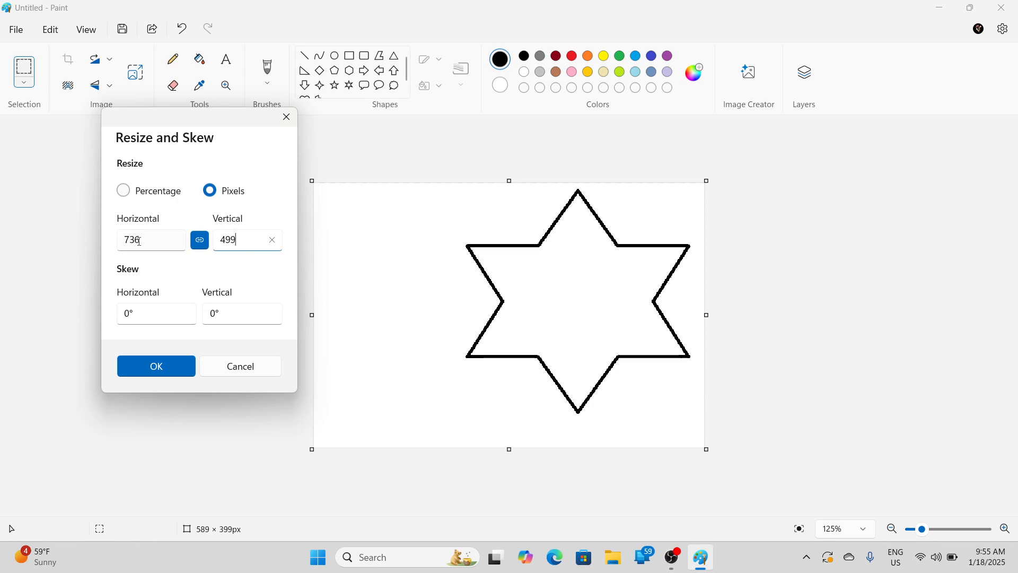
Step: Unlock the aspect ratio, set the vertical size to 650 pixels, and apply the resize
{"action": "left_click", "coordinate": [207, 247]}
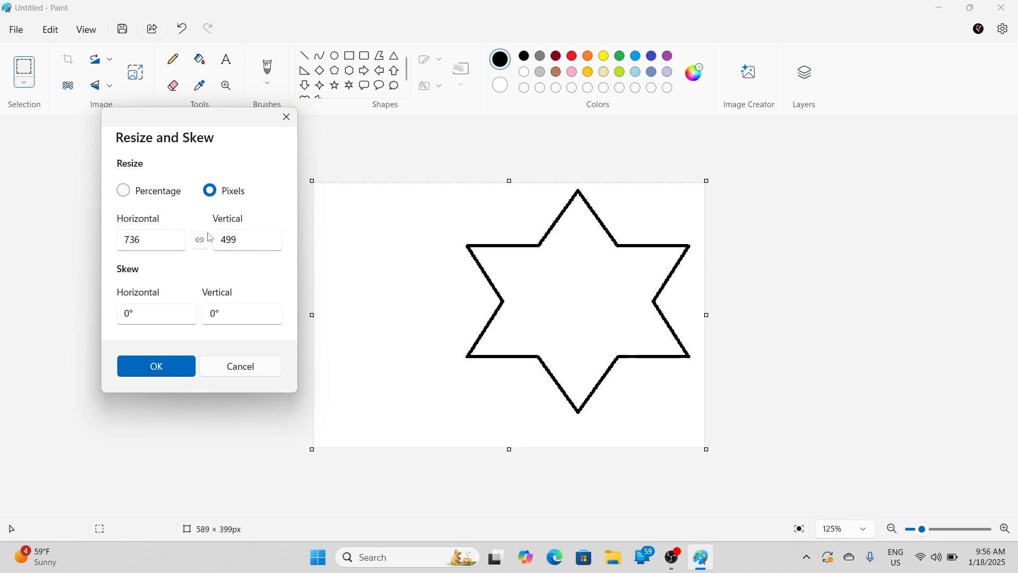
{"action": "left_click", "coordinate": [247, 244]}
{"action": "type", "text": "650"}
{"action": "left_click", "coordinate": [158, 368]}
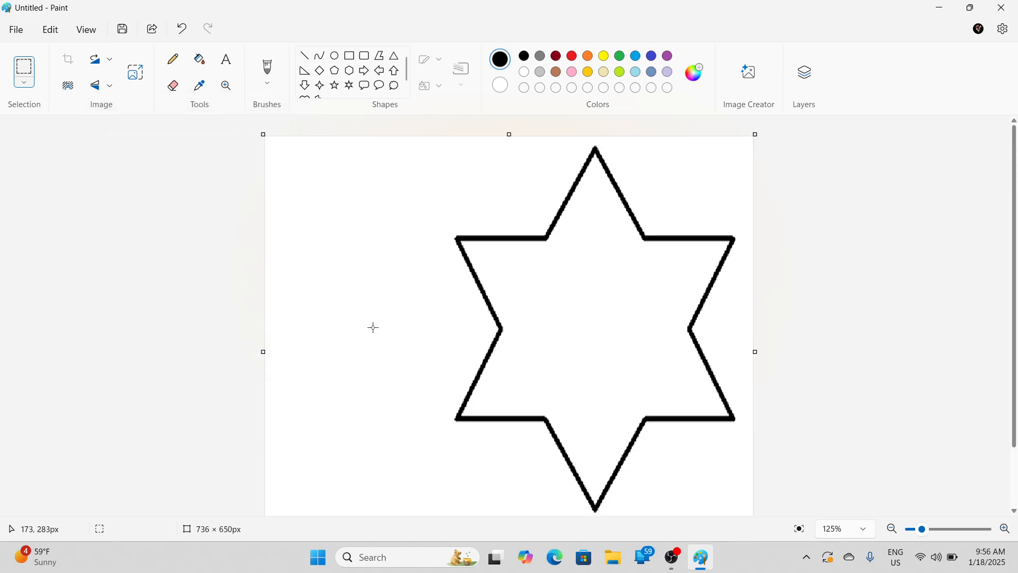
{"action": "scroll", "coordinate": [448, 335], "scroll_direction": "down", "scroll_amount": 3}
{"action": "scroll", "coordinate": [449, 335], "scroll_direction": "up", "scroll_amount": 1}
{"action": "scroll", "coordinate": [446, 334], "scroll_direction": "down", "scroll_amount": 1}
{"action": "scroll", "coordinate": [443, 334], "scroll_direction": "up", "scroll_amount": 1}
{"action": "scroll", "coordinate": [445, 350], "scroll_direction": "up", "scroll_amount": 3}
{"action": "scroll", "coordinate": [403, 382], "scroll_direction": "down", "scroll_amount": 3}
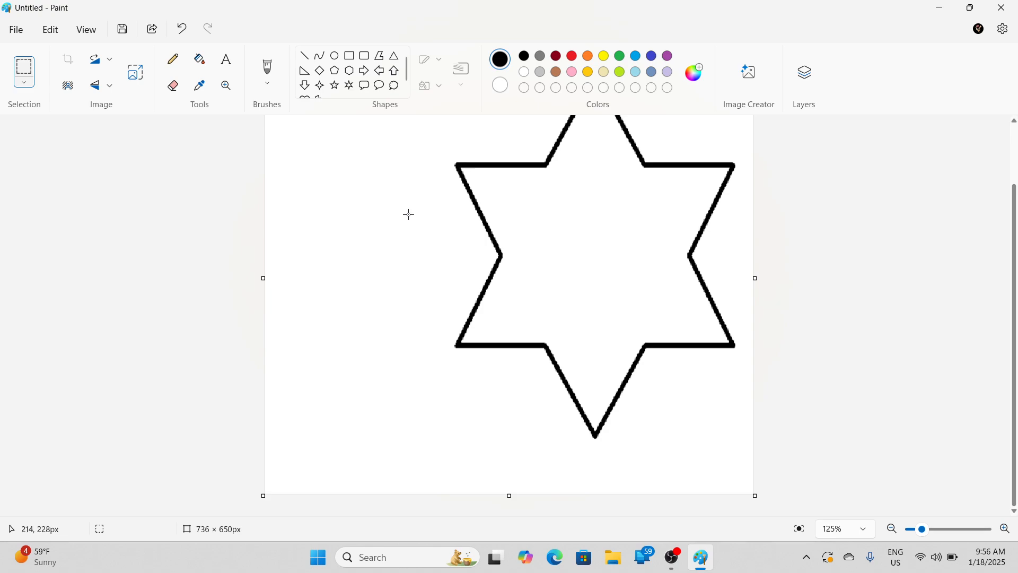
Step: Import video-editor-qualifications.png from the assets folder in Pictures onto the canvas and enlarge it to about 645 × 463 px
{"action": "left_click", "coordinate": [18, 31]}
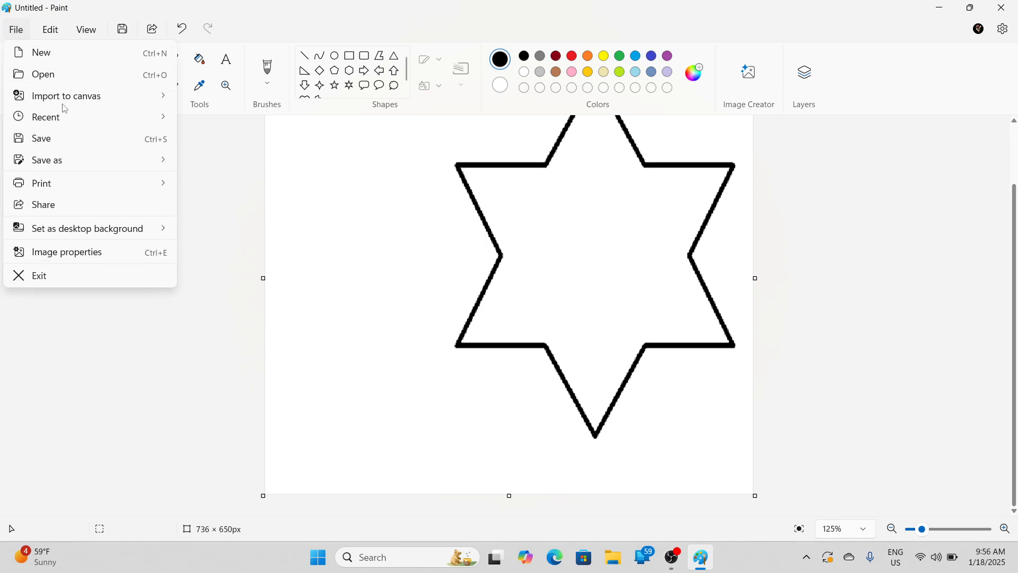
{"action": "mouse_move", "coordinate": [75, 100]}
{"action": "left_click", "coordinate": [234, 100]}
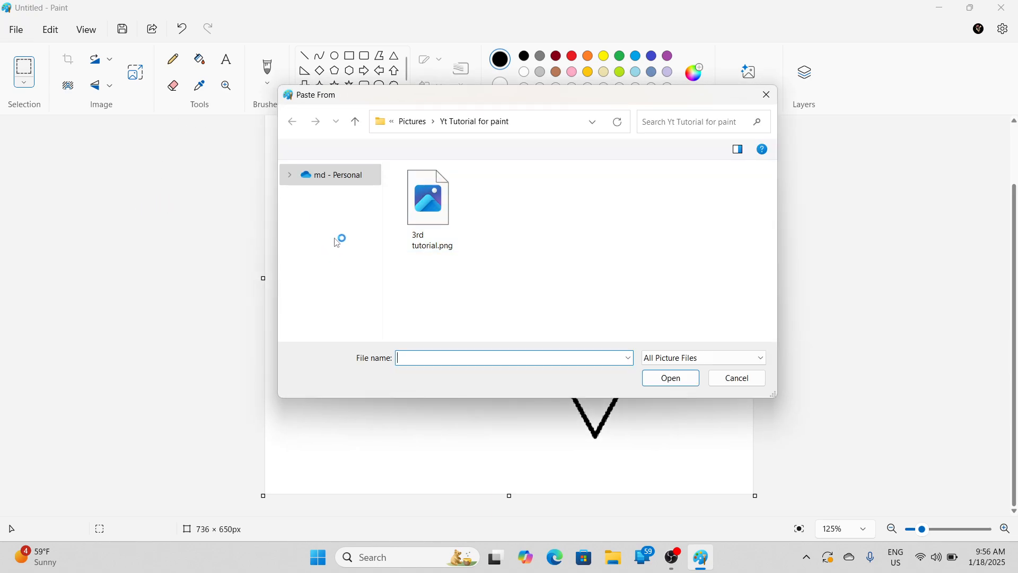
{"action": "scroll", "coordinate": [343, 302], "scroll_direction": "down", "scroll_amount": 3}
{"action": "scroll", "coordinate": [328, 286], "scroll_direction": "up", "scroll_amount": 3}
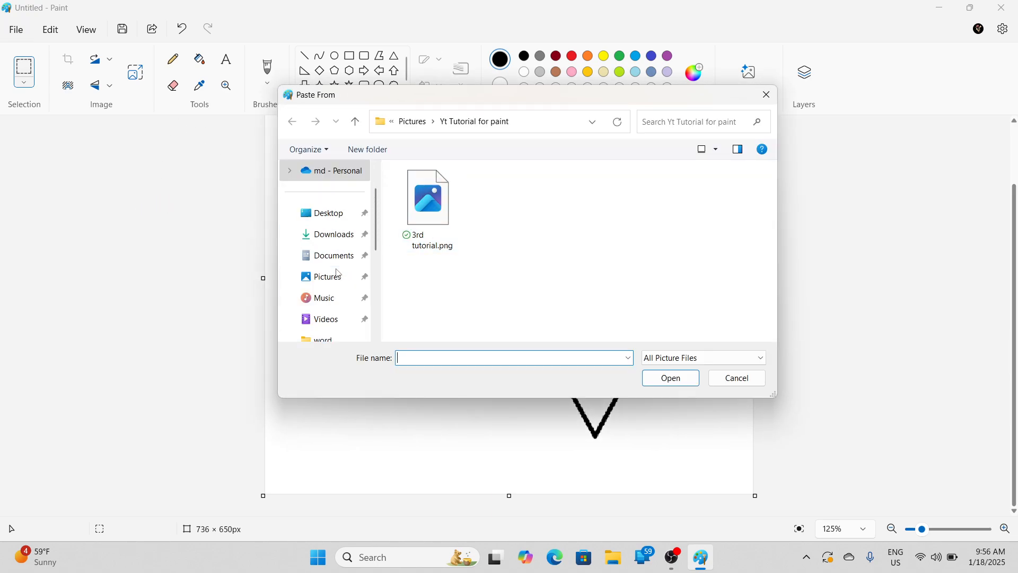
{"action": "left_click", "coordinate": [325, 281]}
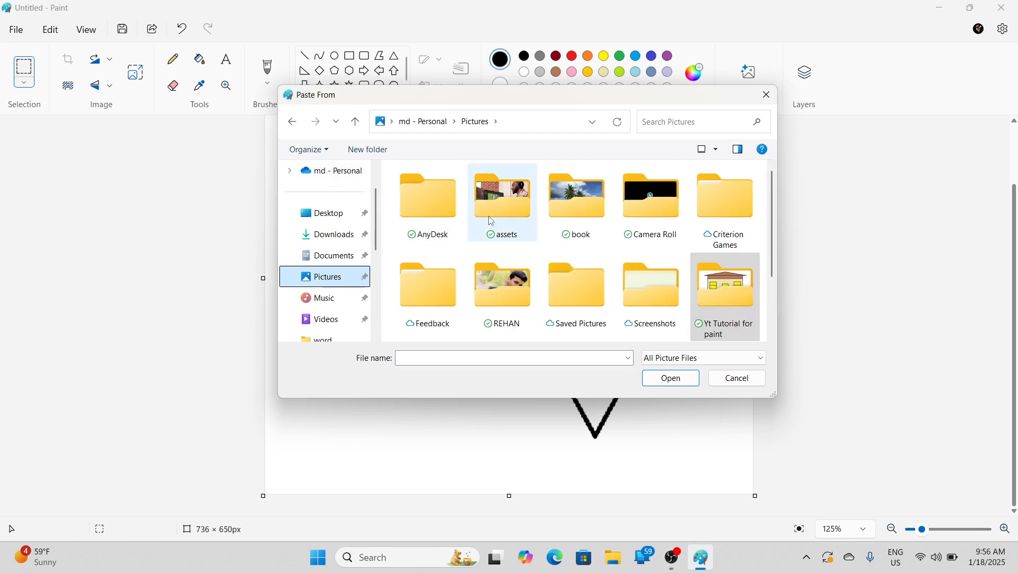
{"action": "double_click", "coordinate": [574, 209]}
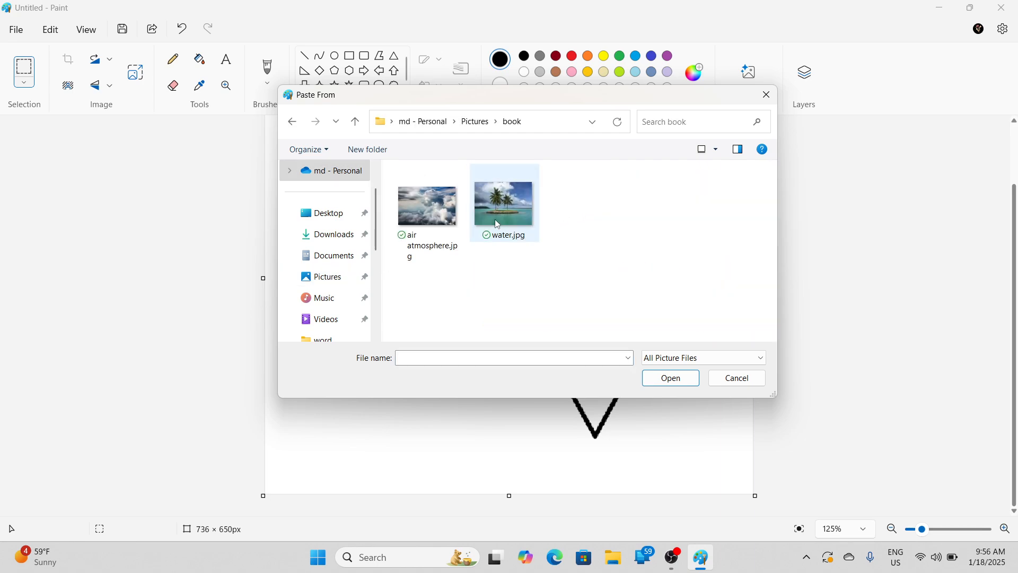
{"action": "key", "text": "alt+Up"}
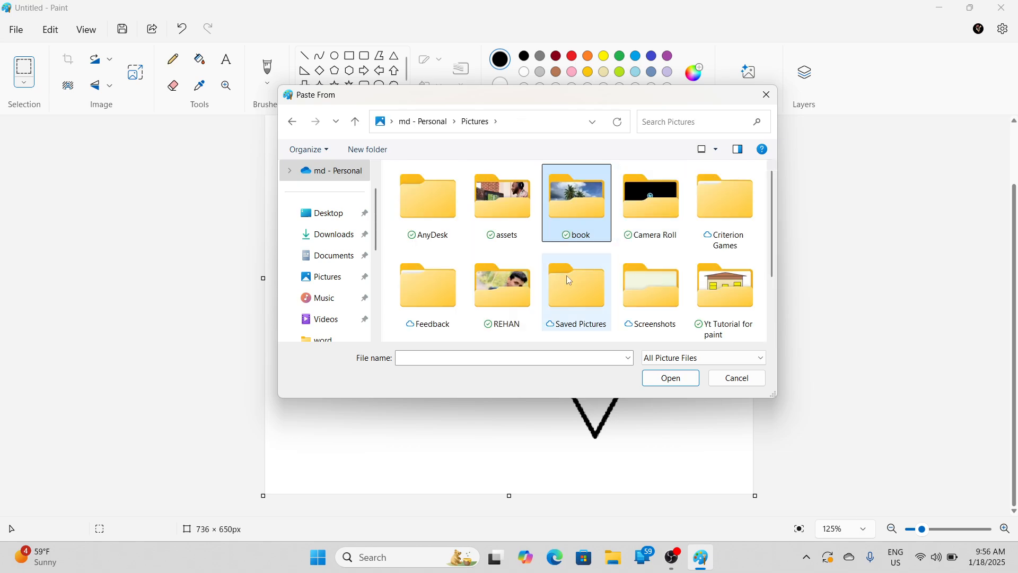
{"action": "double_click", "coordinate": [505, 223]}
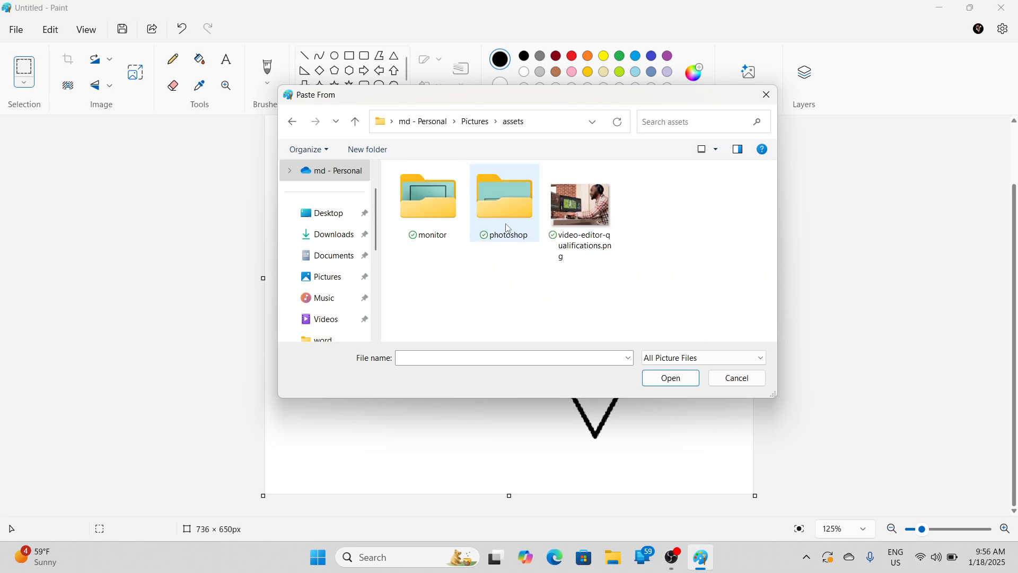
{"action": "left_click", "coordinate": [580, 234]}
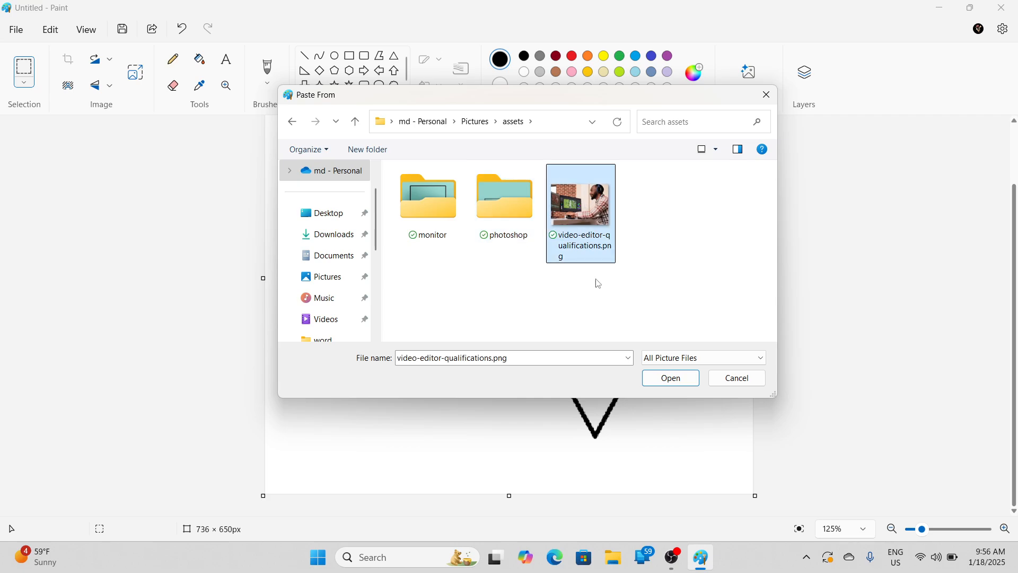
{"action": "left_click", "coordinate": [671, 378]}
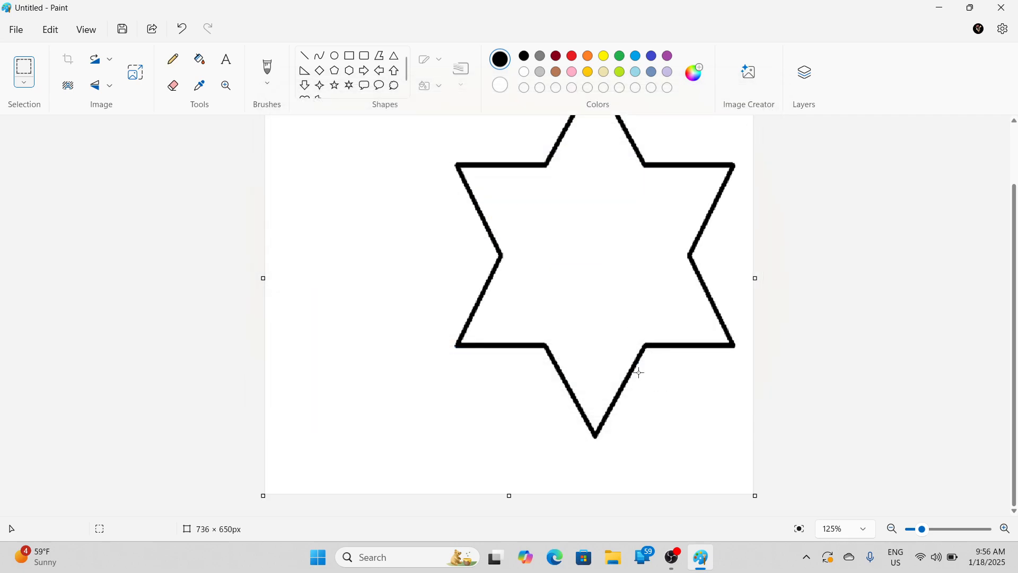
{"action": "left_click_drag", "start_coordinate": [630, 325], "coordinate": [695, 371]}
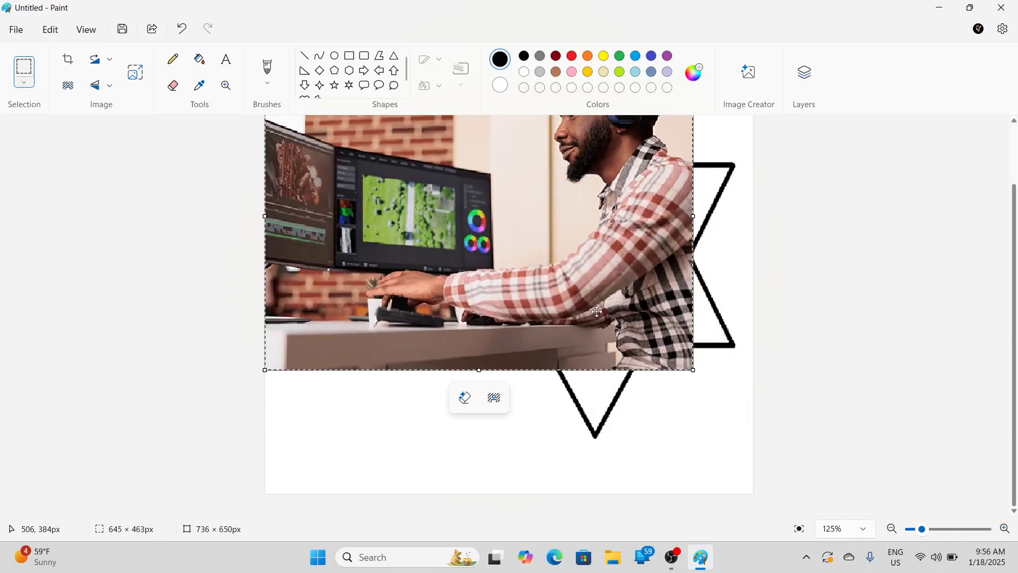
Step: Delete the imported picture and open video-editor-qualifications.png from the assets folder, discarding the unsaved drawing
{"action": "key", "text": "Delete"}
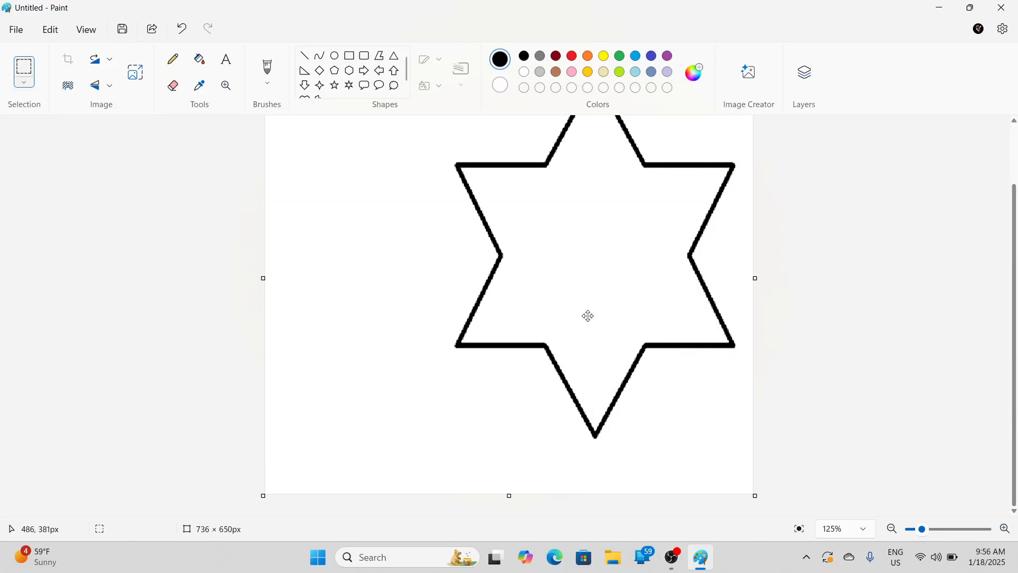
{"action": "left_click", "coordinate": [16, 30]}
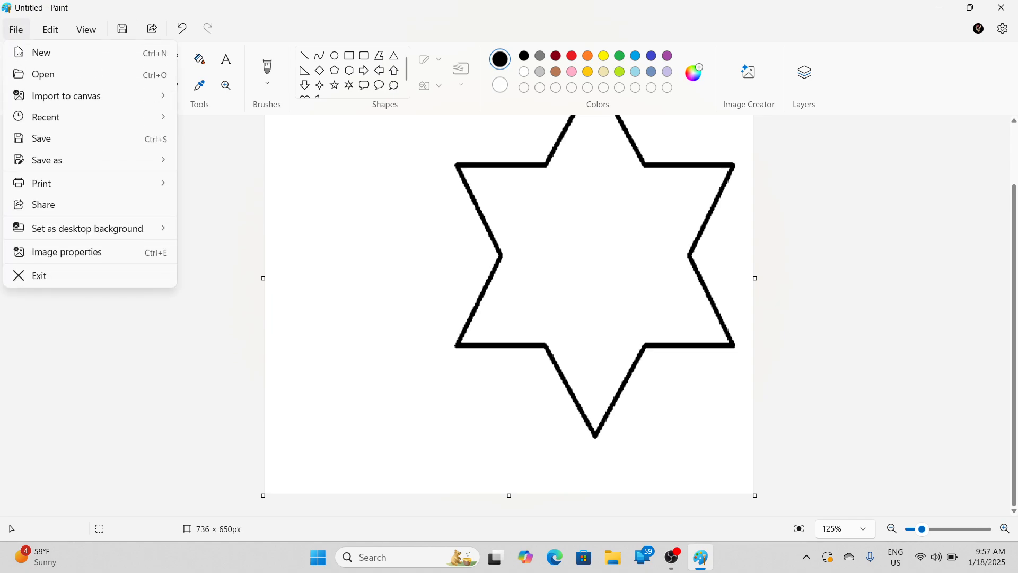
{"action": "left_click", "coordinate": [53, 80]}
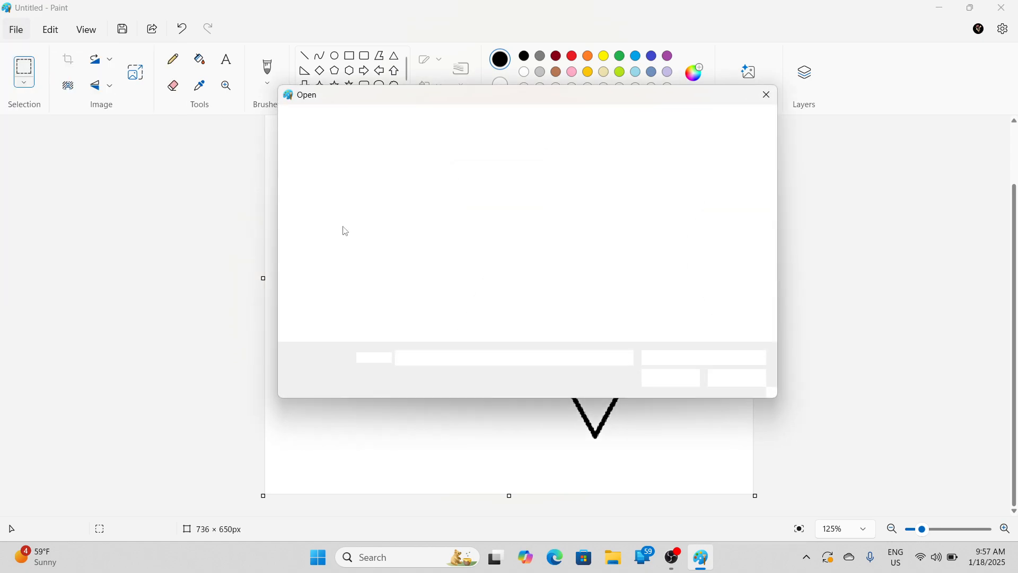
{"action": "left_click", "coordinate": [602, 220]}
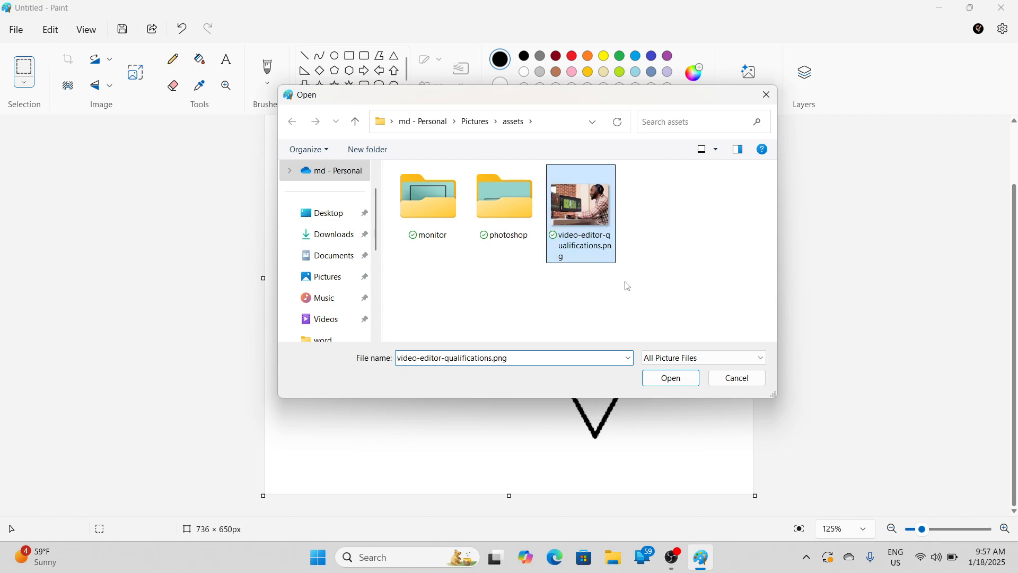
{"action": "left_click", "coordinate": [661, 379]}
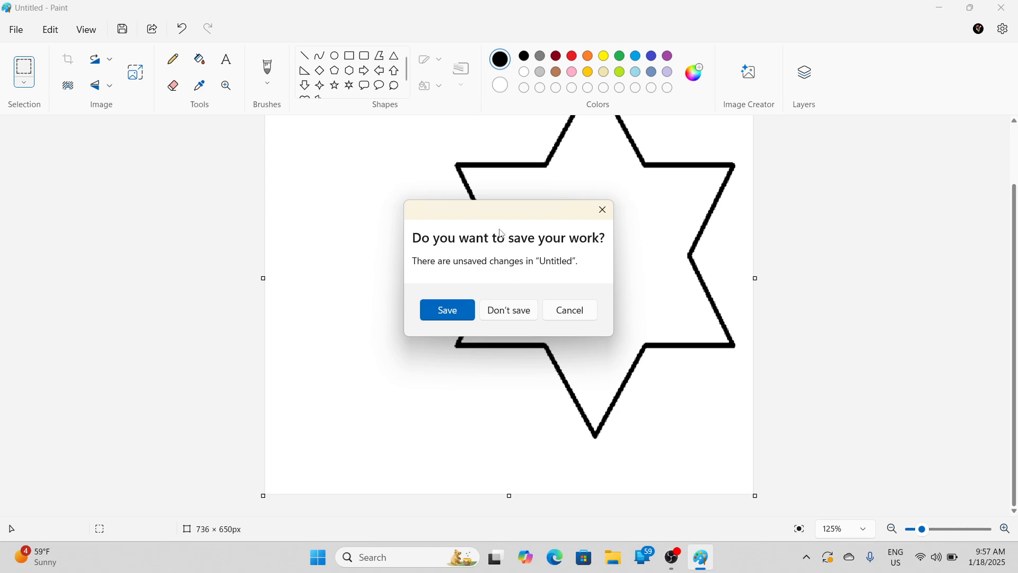
{"action": "left_click_drag", "start_coordinate": [496, 223], "coordinate": [466, 225]}
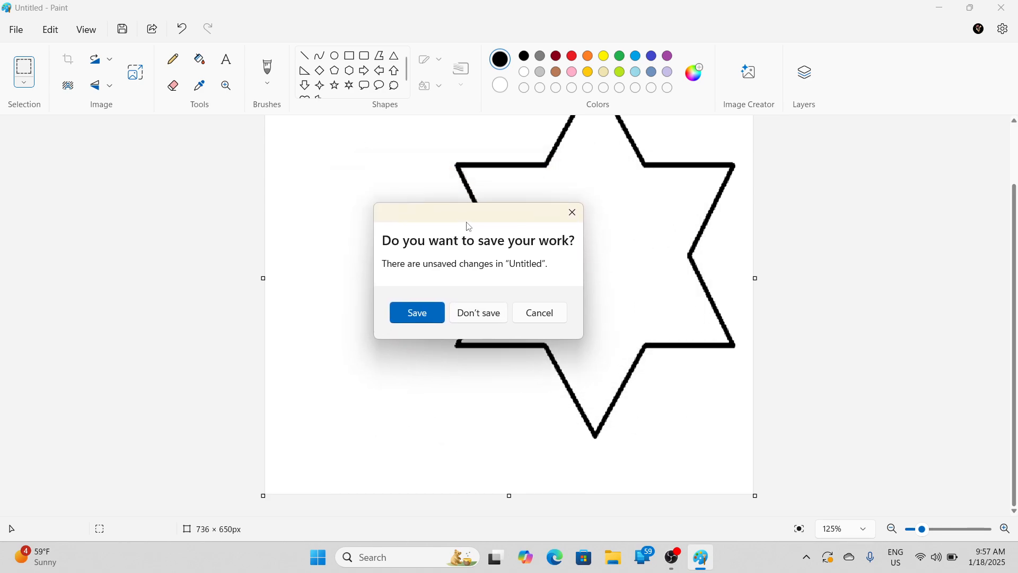
{"action": "left_click", "coordinate": [481, 314]}
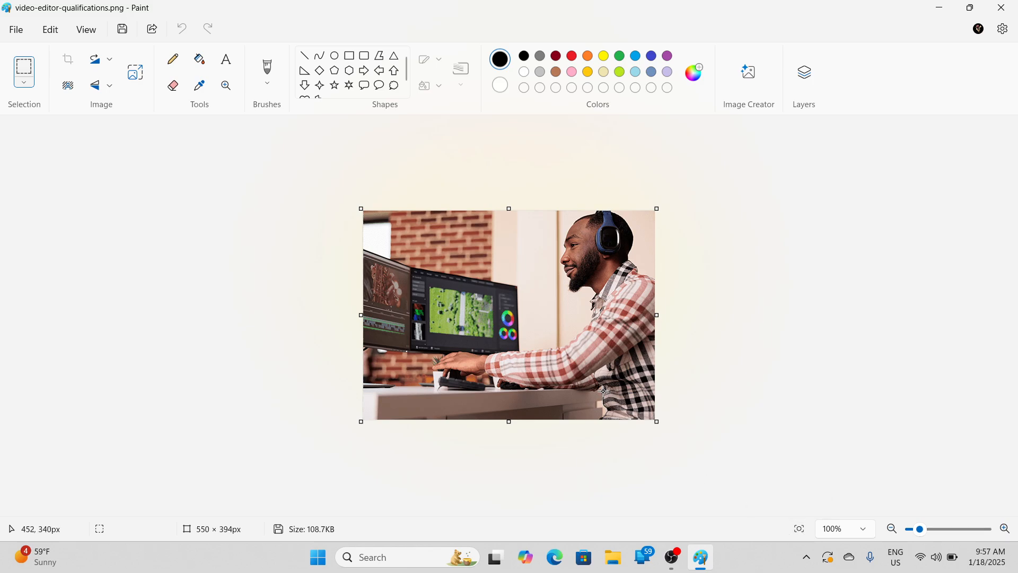
Step: Remove the background from the opened photo
{"action": "scroll", "coordinate": [604, 391], "scroll_direction": "up", "scroll_amount": 3}
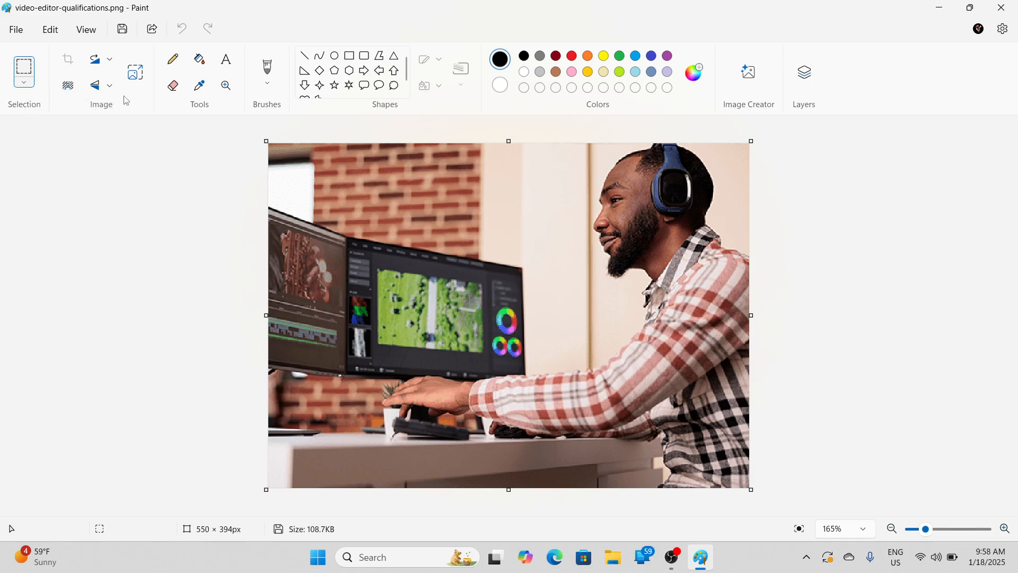
{"action": "left_click", "coordinate": [67, 87]}
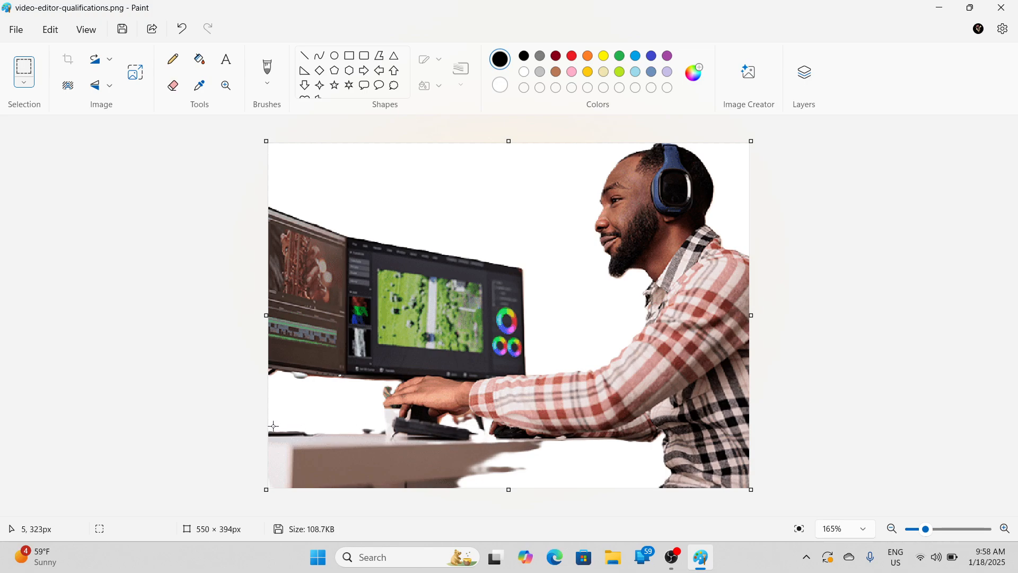
{"action": "left_click_drag", "start_coordinate": [537, 487], "coordinate": [498, 470]}
{"action": "right_click", "coordinate": [497, 460]}
{"action": "right_click", "coordinate": [476, 455]}
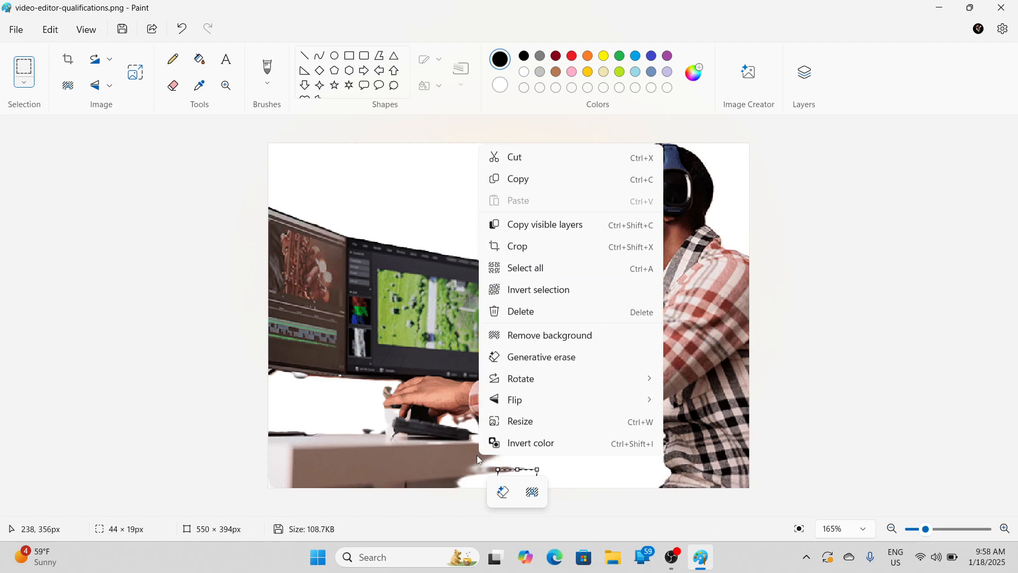
{"action": "left_click", "coordinate": [477, 455]}
{"action": "left_click", "coordinate": [476, 455]}
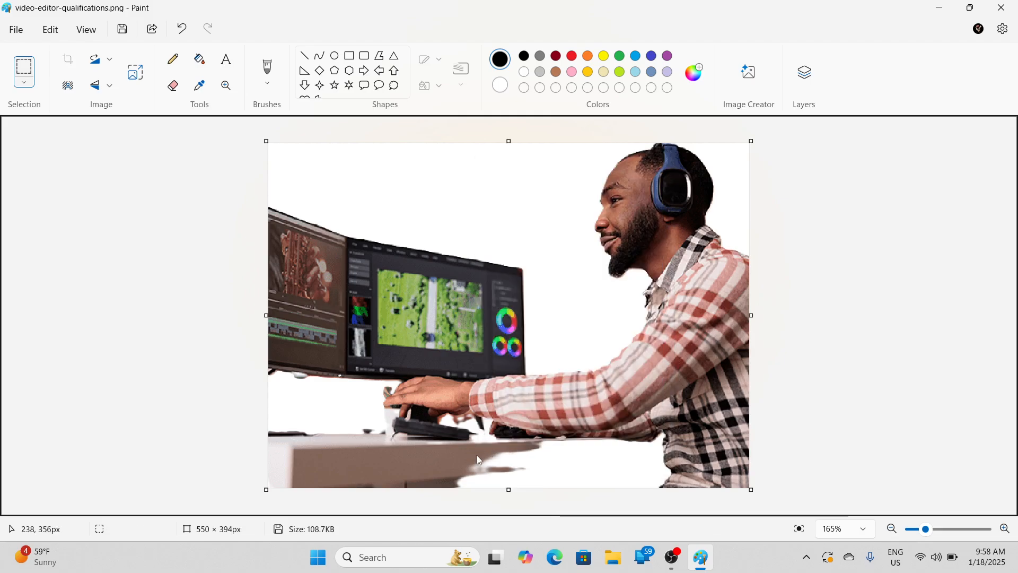
Step: Delete the leftover desk along the photo's lower edge with a free-form selection about 550 × 61 px, and switch back to rectangular selection
{"action": "left_click", "coordinate": [25, 83]}
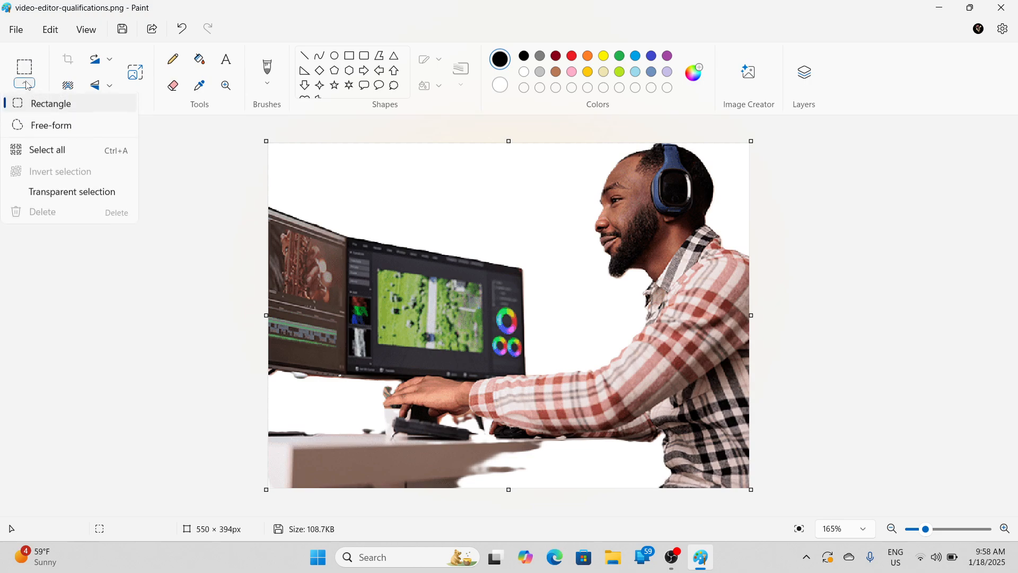
{"action": "left_click", "coordinate": [53, 127]}
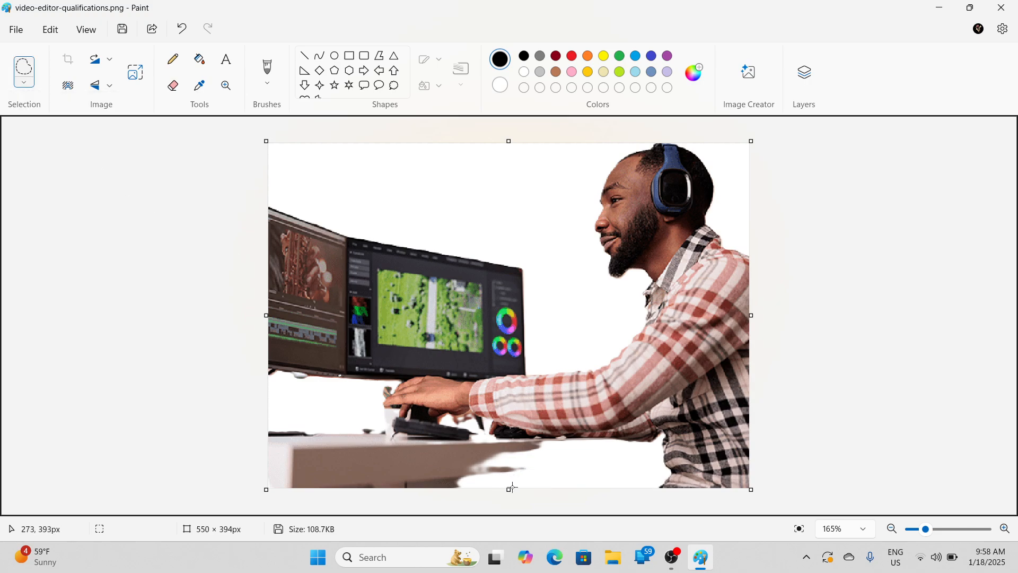
{"action": "mouse_move", "coordinate": [513, 485]}
{"action": "left_mouse_down"}
{"action": "mouse_move", "coordinate": [555, 474]}
{"action": "mouse_move", "coordinate": [567, 437]}
{"action": "mouse_move", "coordinate": [497, 438]}
{"action": "mouse_move", "coordinate": [433, 421]}
{"action": "mouse_move", "coordinate": [456, 421]}
{"action": "left_mouse_up"}
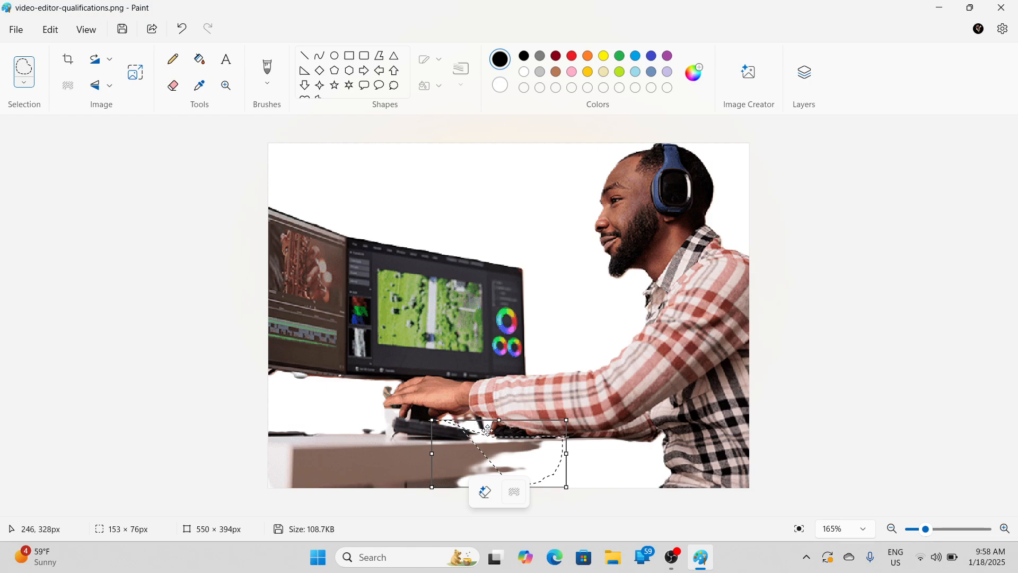
{"action": "left_click", "coordinate": [596, 467]}
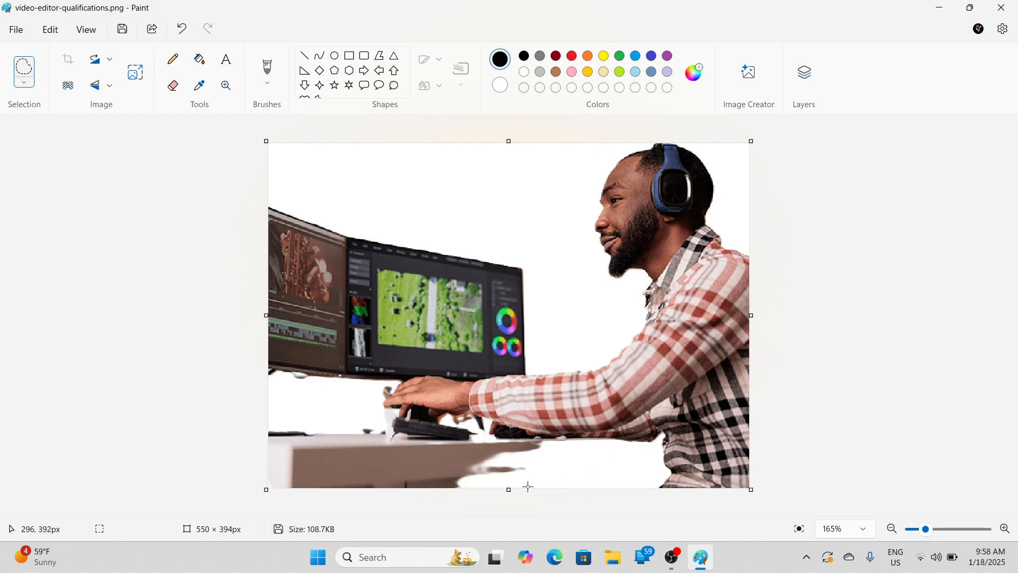
{"action": "mouse_move", "coordinate": [528, 487]}
{"action": "left_mouse_down"}
{"action": "mouse_move", "coordinate": [554, 450]}
{"action": "mouse_move", "coordinate": [562, 480]}
{"action": "mouse_move", "coordinate": [526, 486]}
{"action": "mouse_move", "coordinate": [543, 450]}
{"action": "mouse_move", "coordinate": [568, 436]}
{"action": "mouse_move", "coordinate": [246, 434]}
{"action": "mouse_move", "coordinate": [484, 543]}
{"action": "mouse_move", "coordinate": [530, 541]}
{"action": "left_mouse_up"}
{"action": "left_click", "coordinate": [578, 480]}
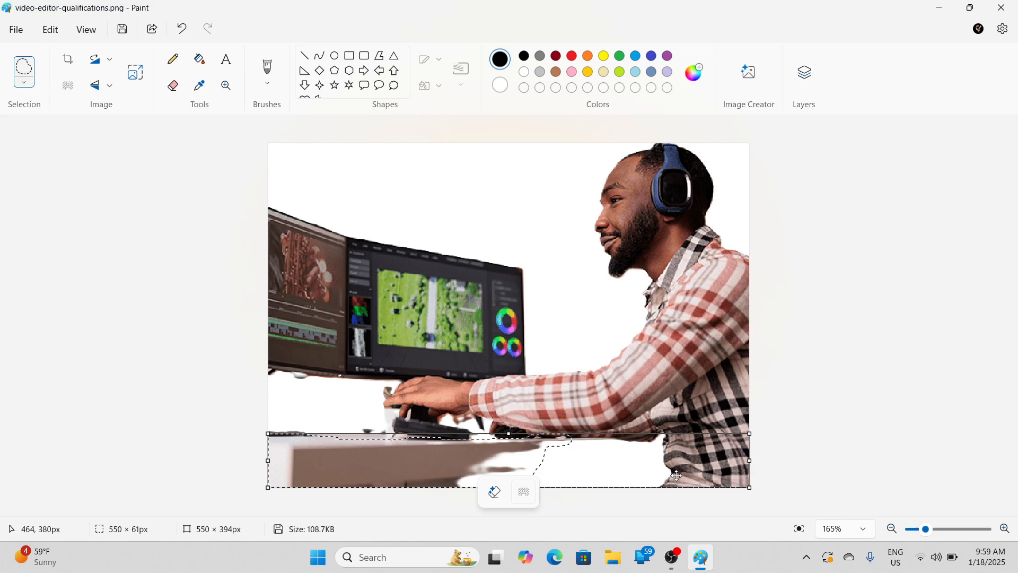
{"action": "key", "text": "Delete"}
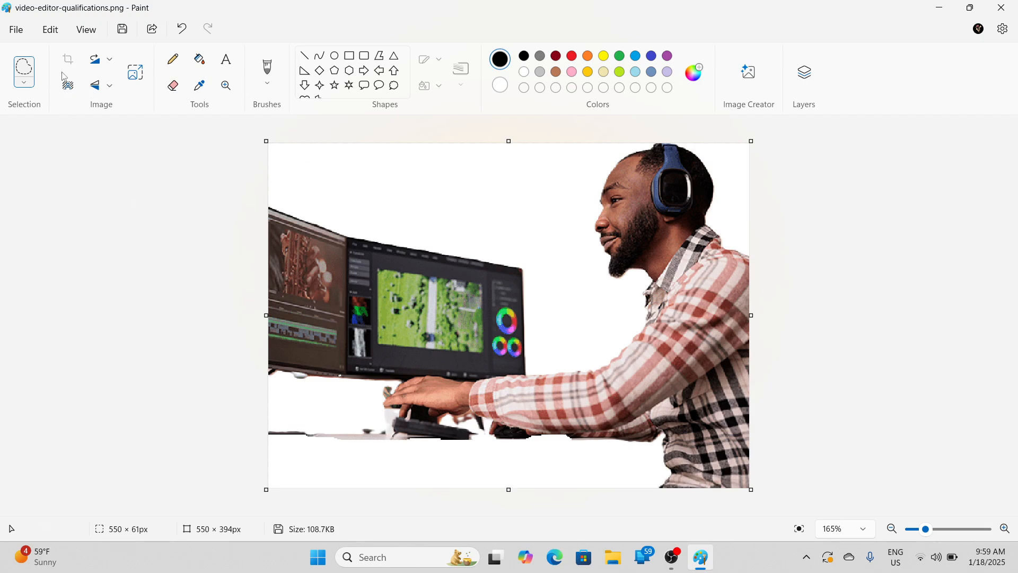
{"action": "left_click", "coordinate": [24, 83]}
{"action": "left_click", "coordinate": [33, 109]}
{"action": "left_click", "coordinate": [99, 63]}
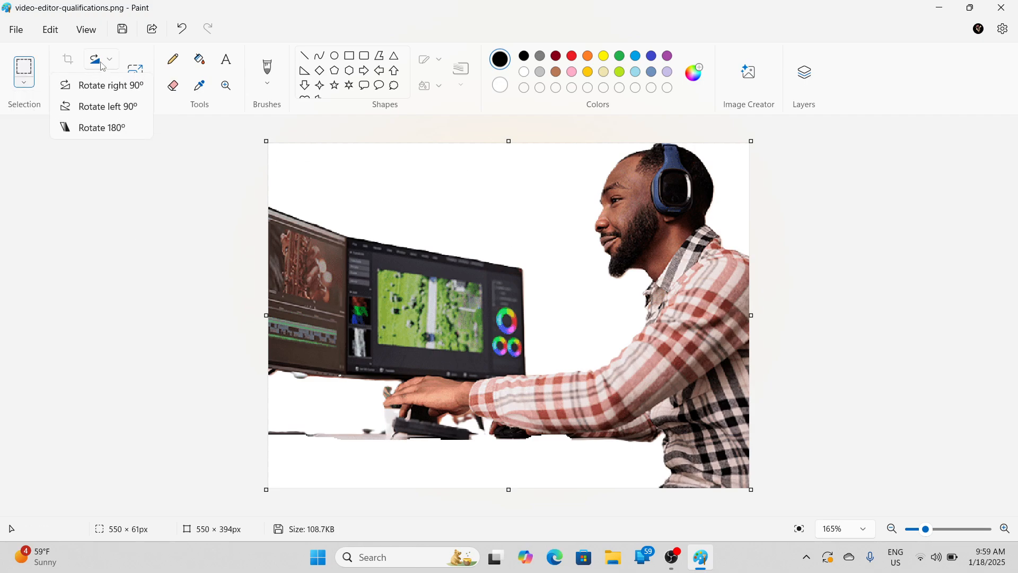
{"action": "left_click", "coordinate": [213, 143]}
{"action": "left_click", "coordinate": [103, 91]}
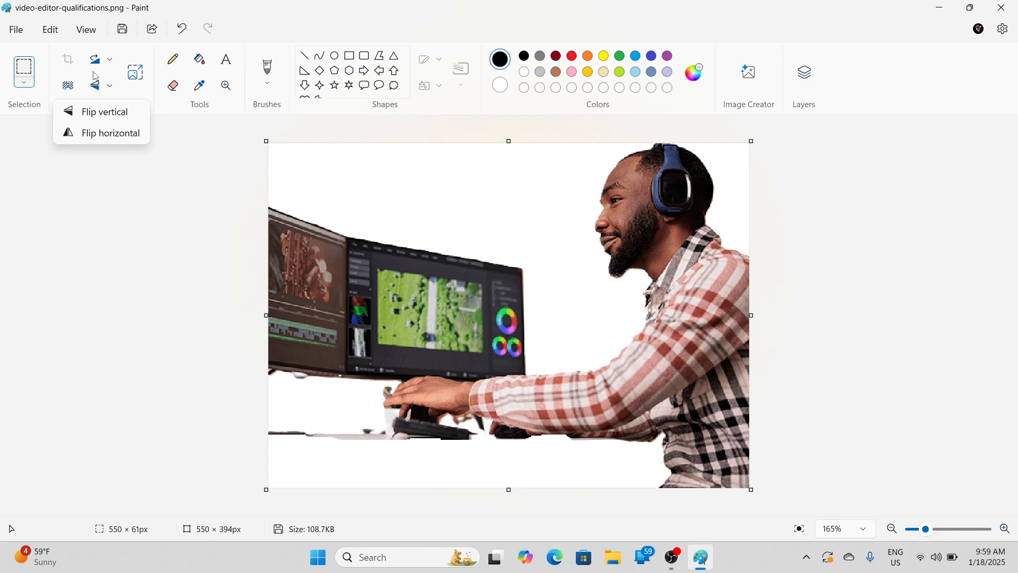
{"action": "left_click", "coordinate": [94, 77]}
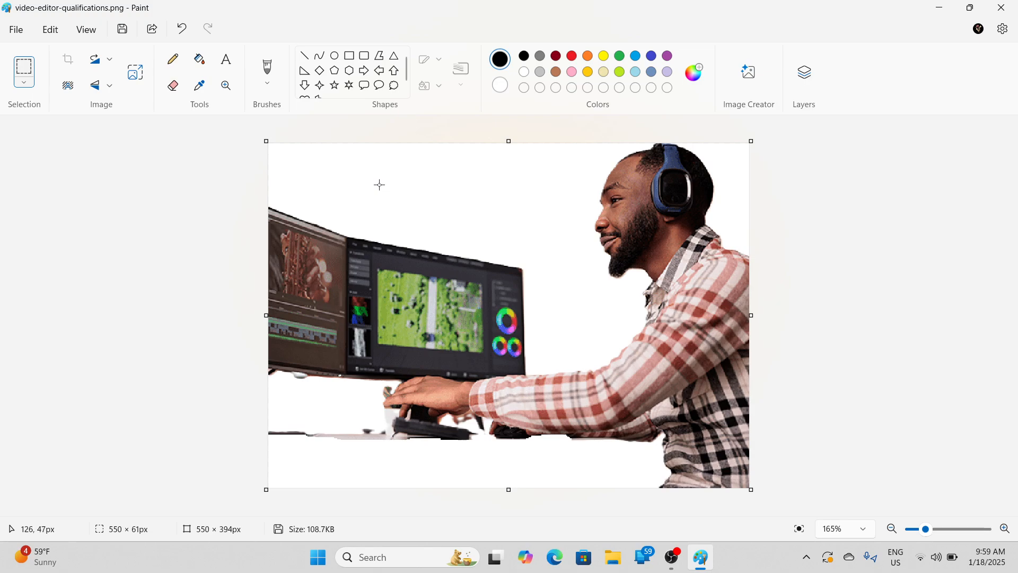
Step: Select the whole image, rotate it 90° right and rotate it back 90° left
{"action": "key", "text": "ctrl+a"}
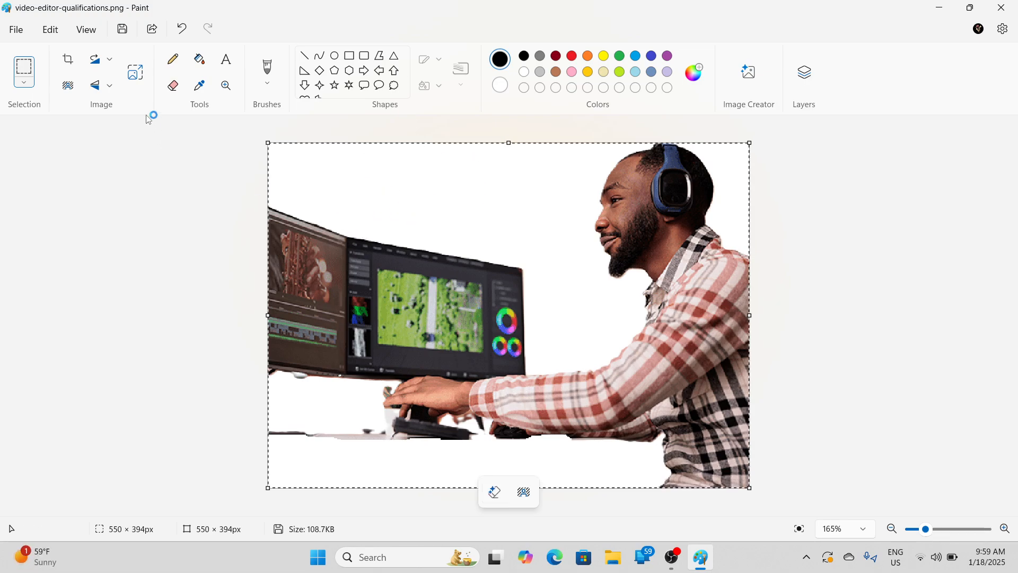
{"action": "left_click", "coordinate": [97, 65]}
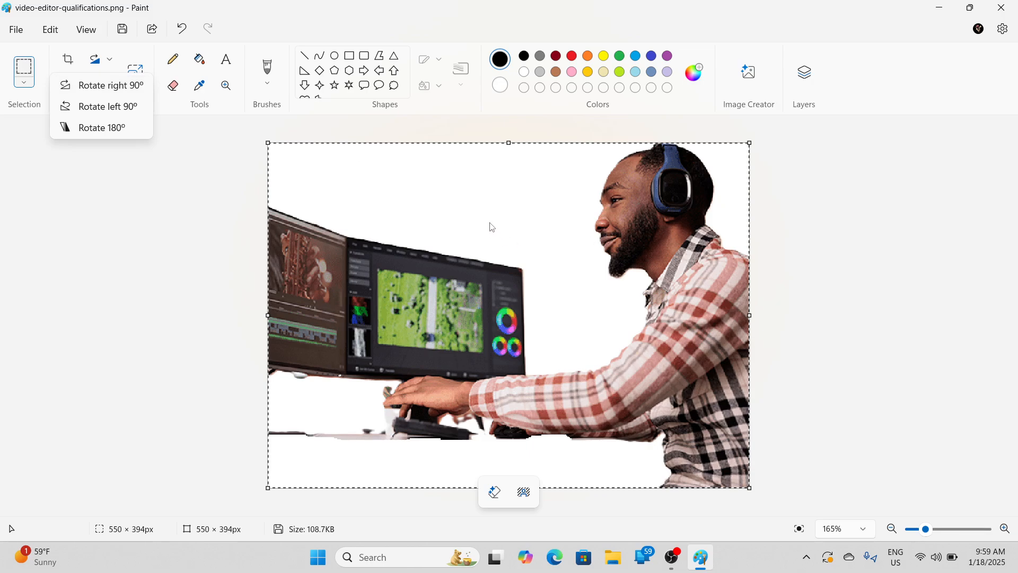
{"action": "left_click", "coordinate": [142, 86]}
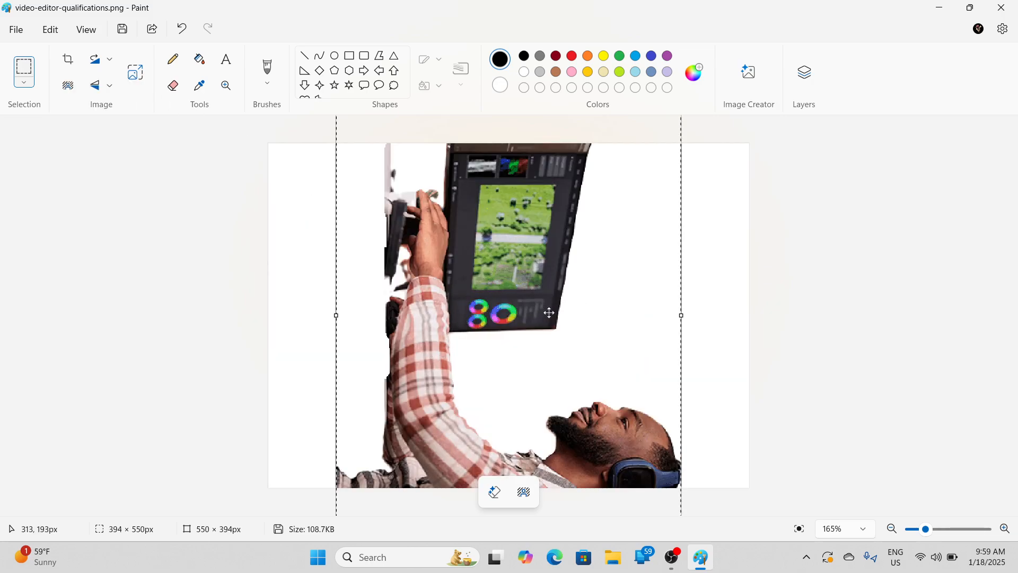
{"action": "left_click", "coordinate": [102, 64]}
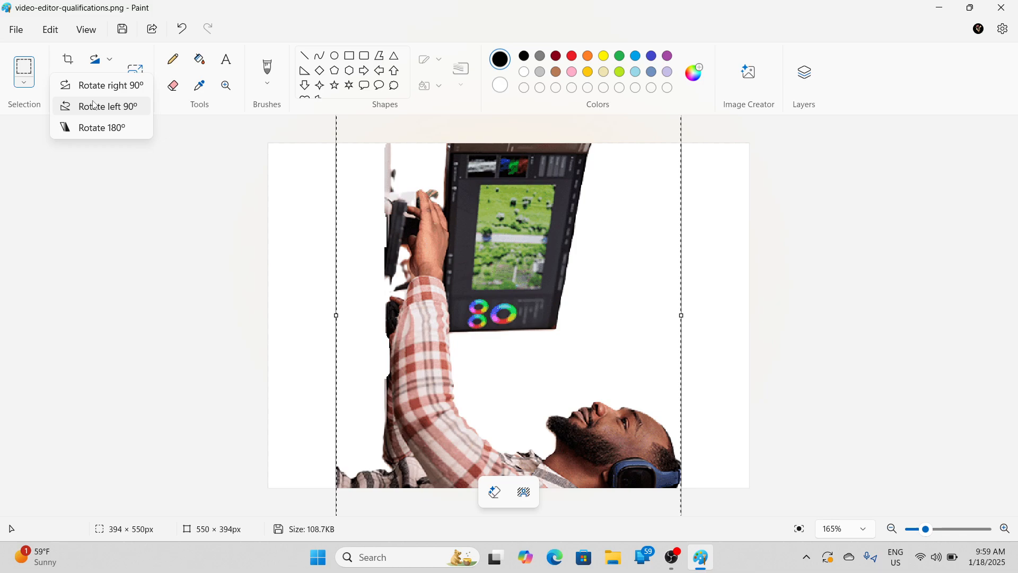
{"action": "left_click", "coordinate": [94, 108]}
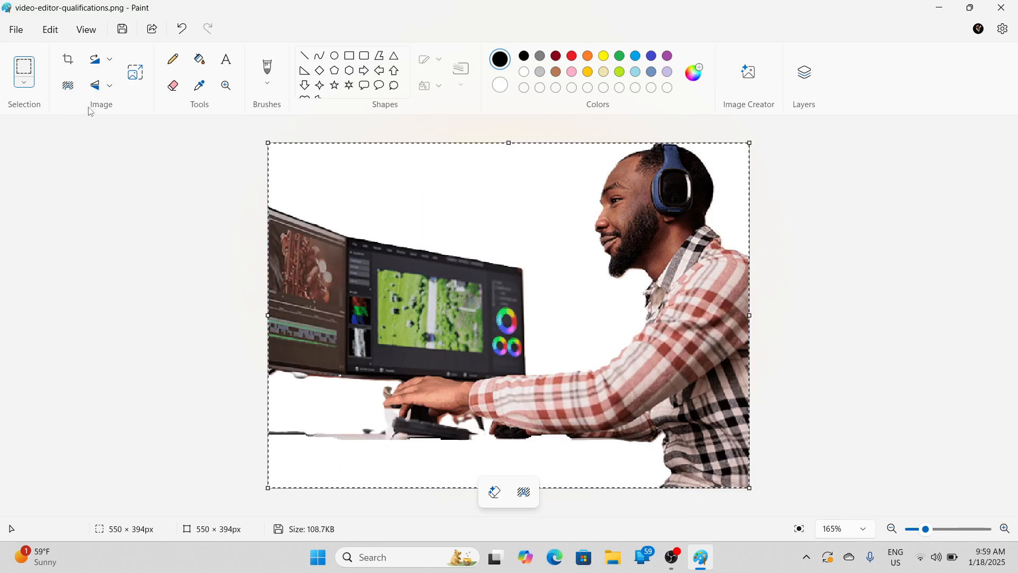
Step: Rotate the selected image by 180°
{"action": "left_click", "coordinate": [103, 62]}
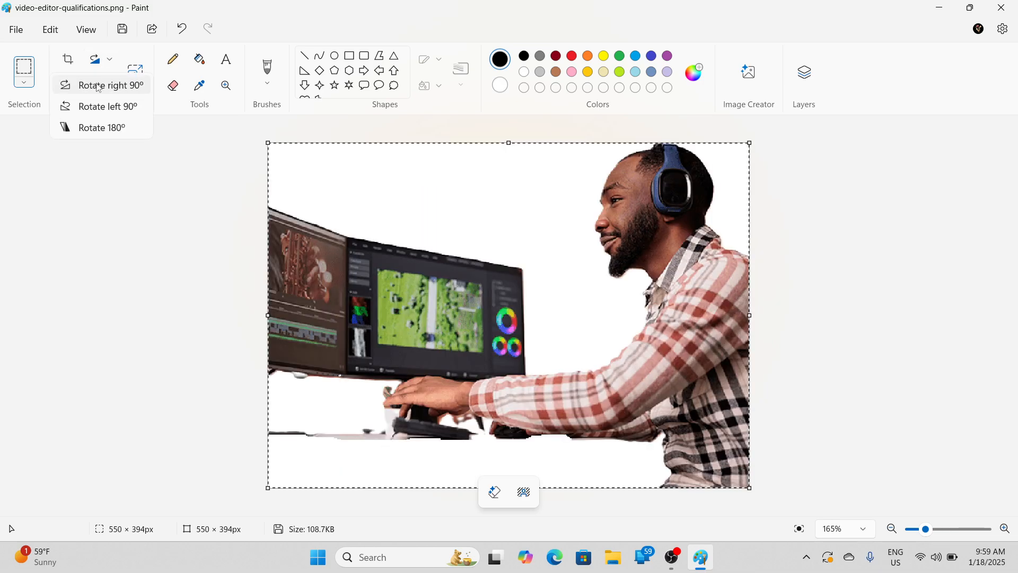
{"action": "left_click", "coordinate": [98, 128]}
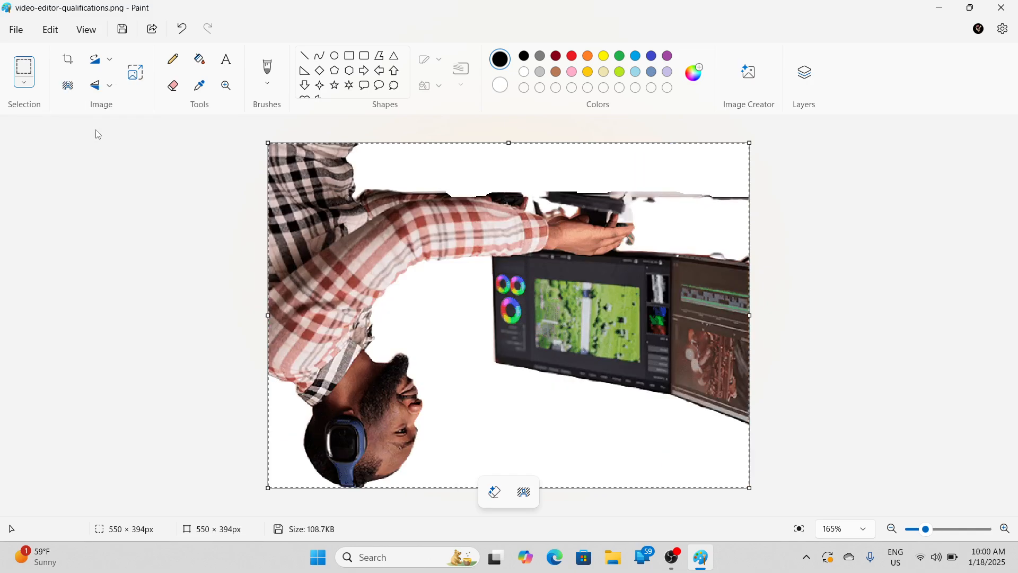
Step: Flip the selected image vertically and also horizontally to bring it back to its original orientation
{"action": "left_click", "coordinate": [103, 90]}
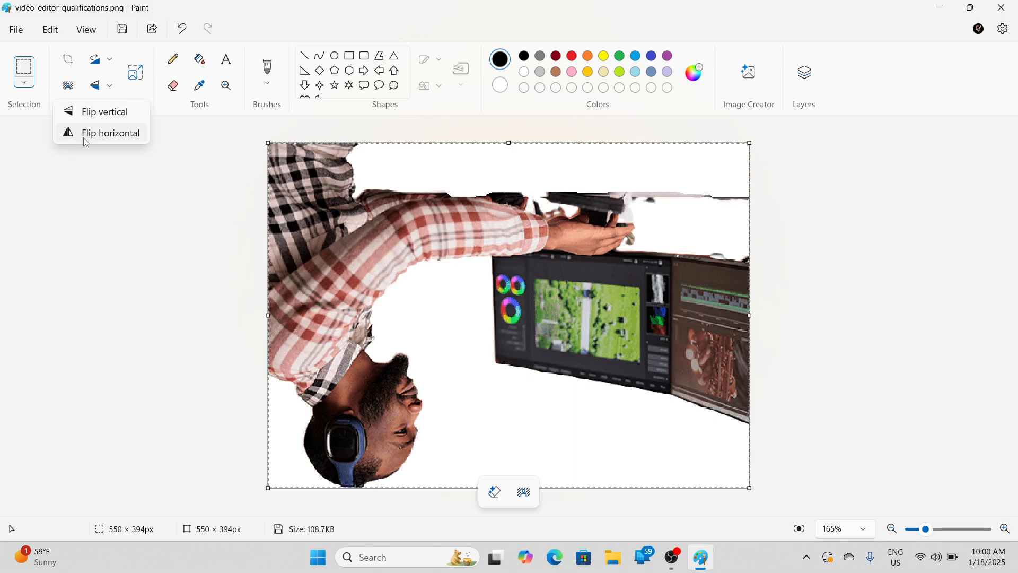
{"action": "left_click", "coordinate": [98, 112]}
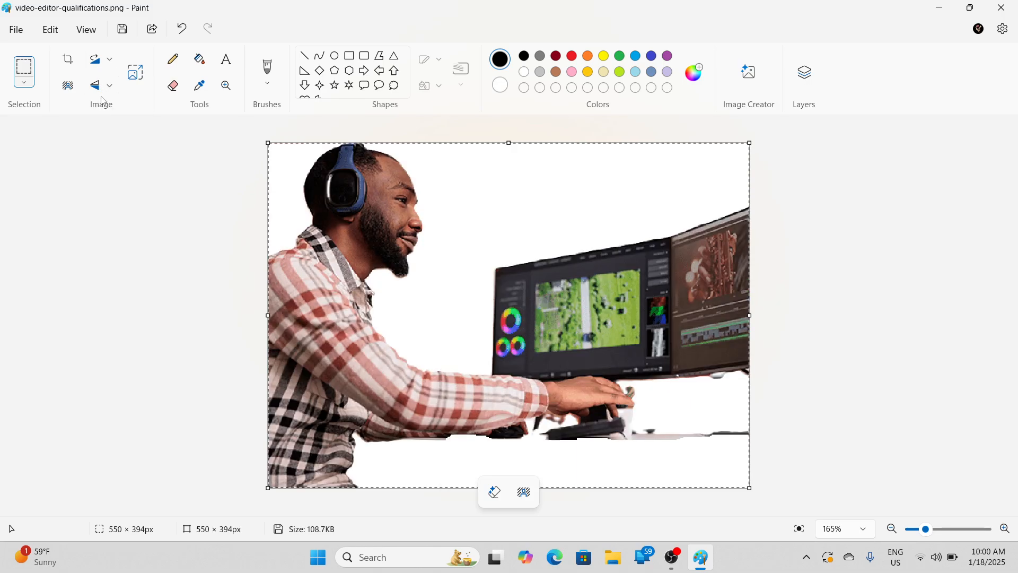
{"action": "left_click", "coordinate": [103, 90]}
{"action": "left_click", "coordinate": [103, 131]}
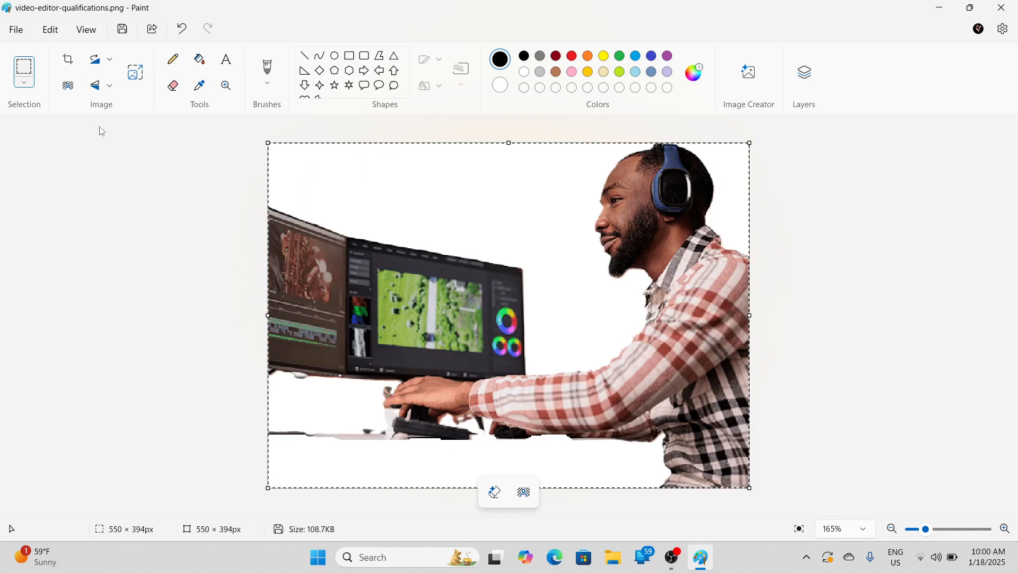
{"action": "left_click", "coordinate": [107, 92]}
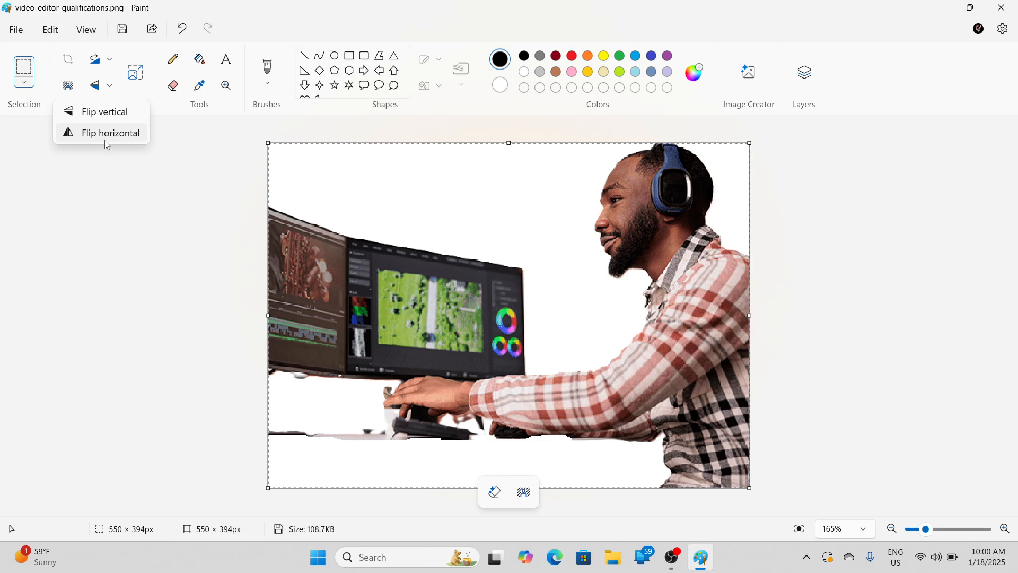
{"action": "left_click", "coordinate": [107, 70]}
{"action": "left_click", "coordinate": [108, 65]}
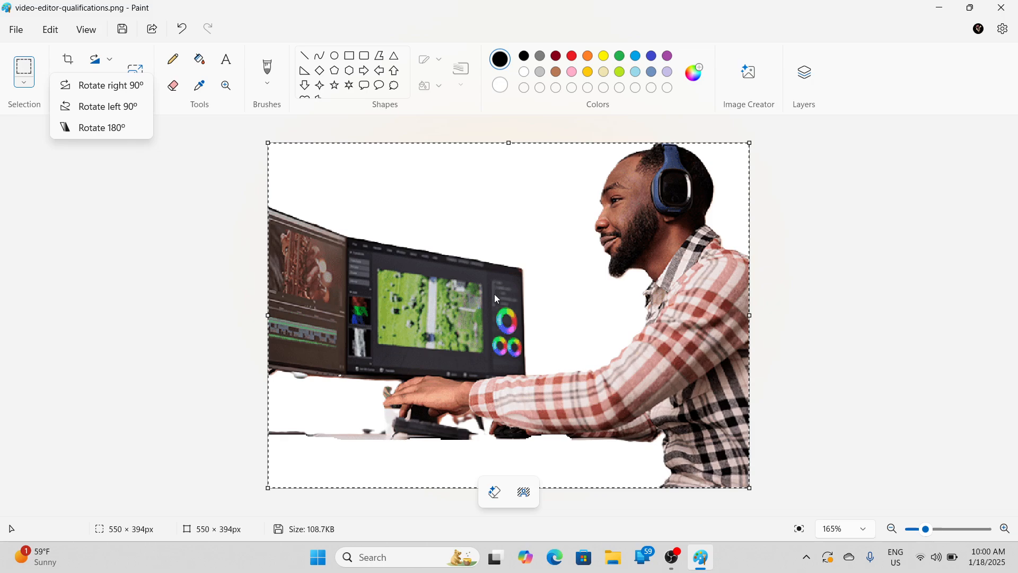
{"action": "left_click", "coordinate": [453, 250]}
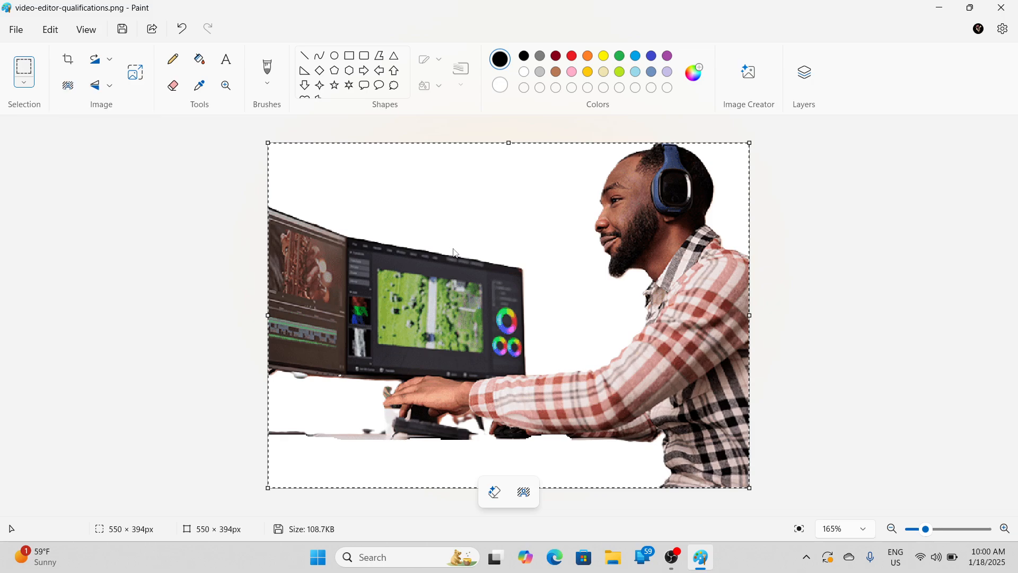
Step: Skew the selected image horizontally by 30°
{"action": "left_click", "coordinate": [136, 73]}
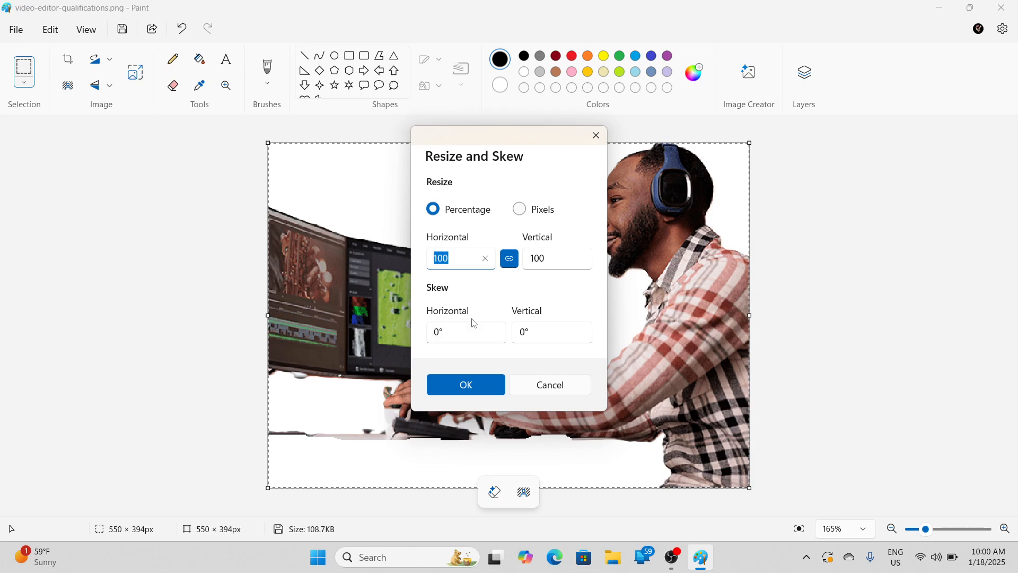
{"action": "left_click", "coordinate": [502, 338]}
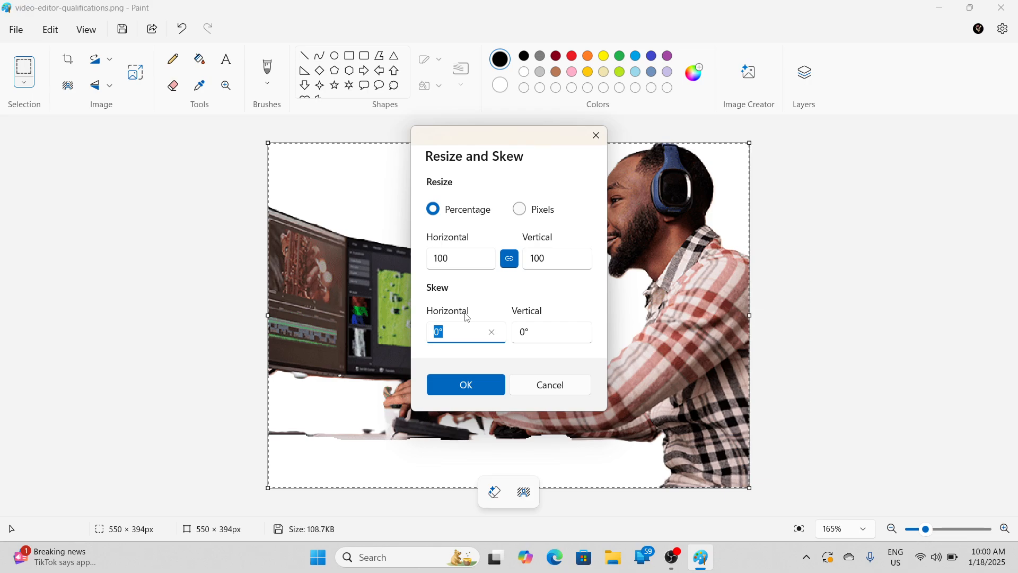
{"action": "type", "text": "15"}
{"action": "key", "text": "BackSpace"}
{"action": "key", "text": "BackSpace"}
{"action": "type", "text": "30"}
{"action": "left_click", "coordinate": [479, 381]}
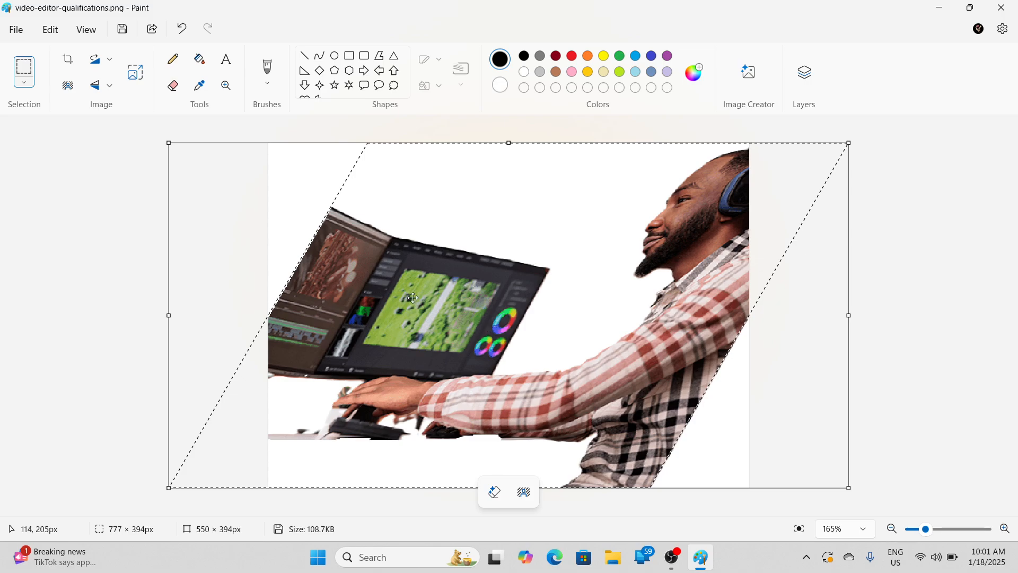
Step: Shift the skewed image around on the canvas and delete it
{"action": "left_click_drag", "start_coordinate": [431, 289], "coordinate": [396, 315]}
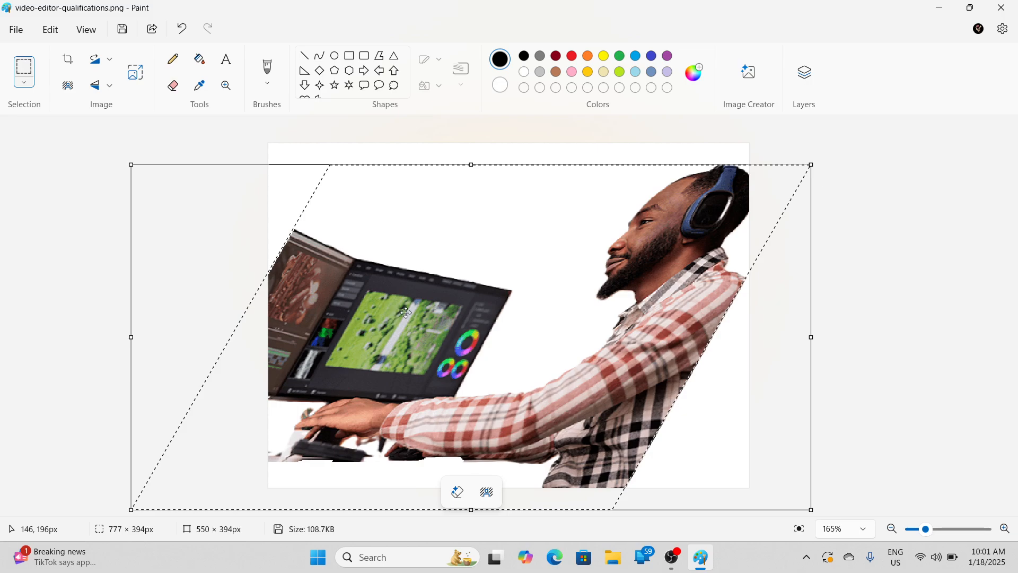
{"action": "left_click_drag", "start_coordinate": [397, 316], "coordinate": [455, 284]}
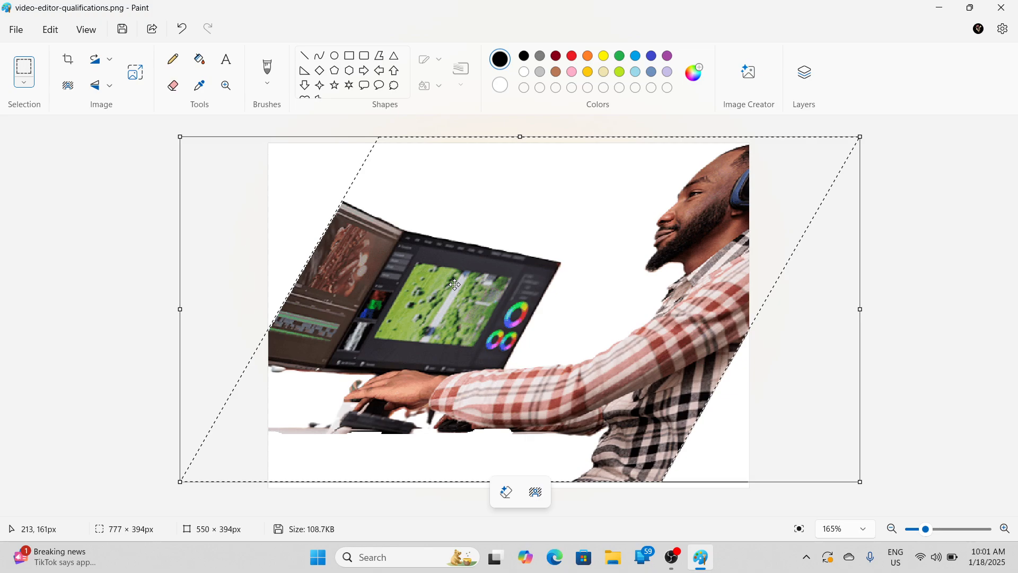
{"action": "key", "text": "Delete"}
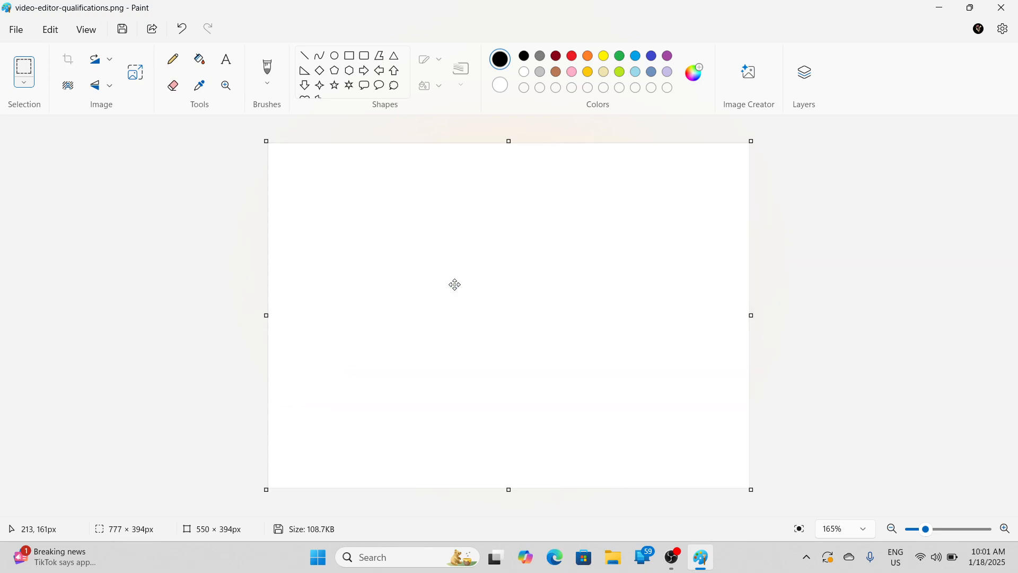
Step: Draw a black left-pointing arrow about 168 × 42 px near the middle of the canvas
{"action": "left_click", "coordinate": [379, 70]}
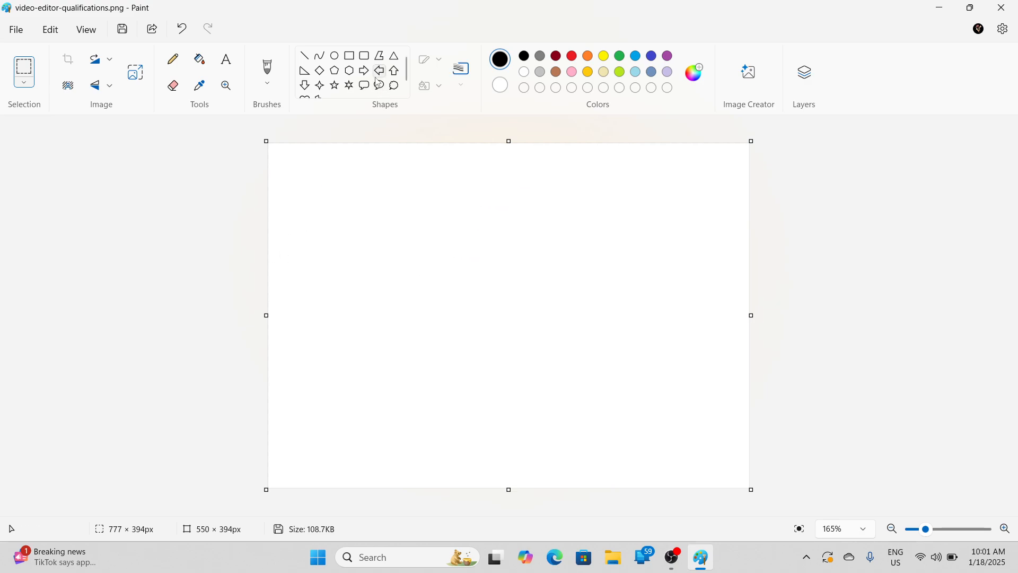
{"action": "left_click_drag", "start_coordinate": [380, 285], "coordinate": [527, 323]}
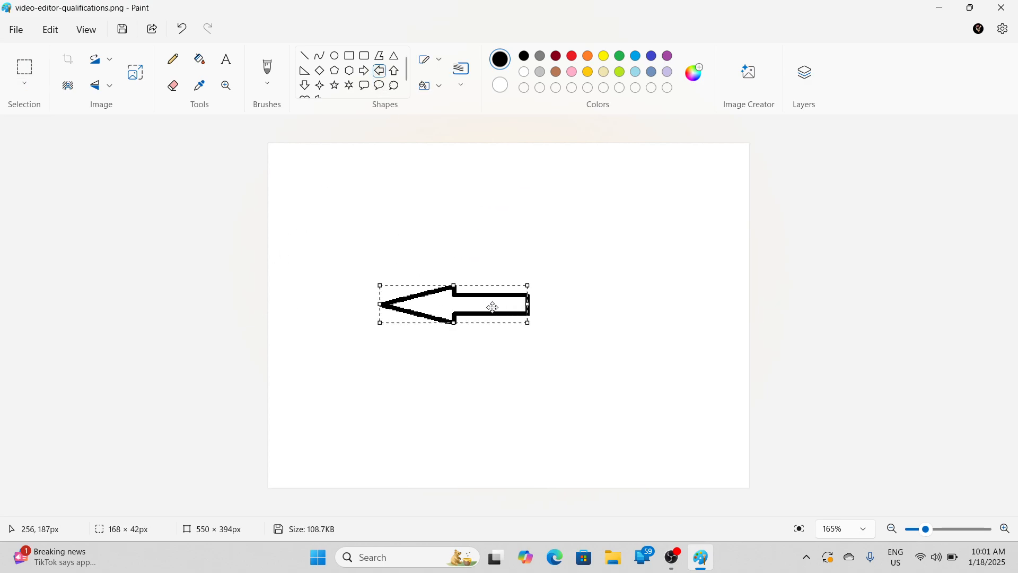
{"action": "left_click", "coordinate": [554, 321]}
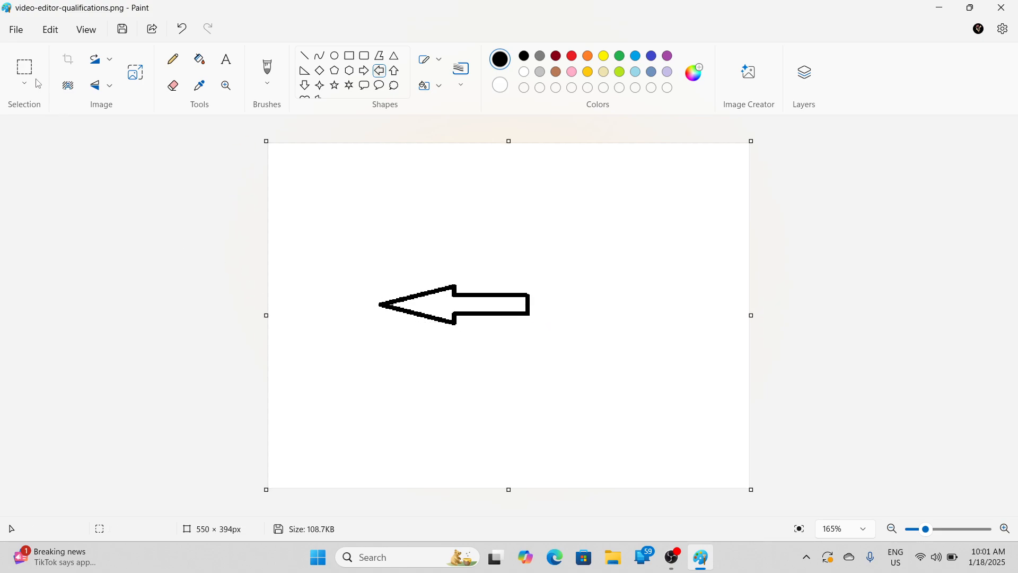
Step: Select the arrow with a rectangle about 220 × 85 px, move it slightly up and right, and view its rotation options
{"action": "left_click", "coordinate": [24, 68]}
{"action": "left_click_drag", "start_coordinate": [368, 275], "coordinate": [561, 351]}
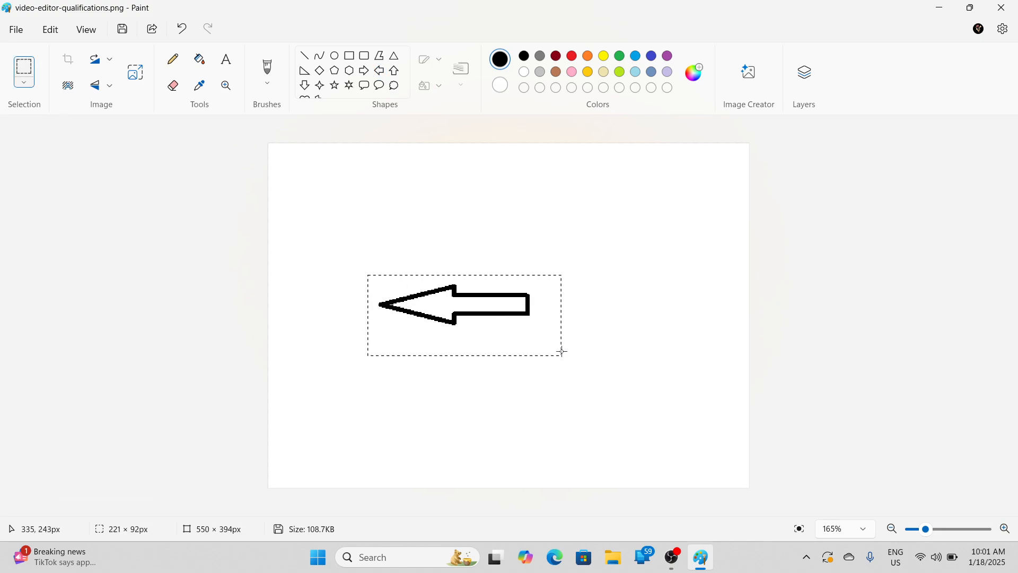
{"action": "left_click_drag", "start_coordinate": [454, 305], "coordinate": [486, 286]}
{"action": "right_click", "coordinate": [485, 286]}
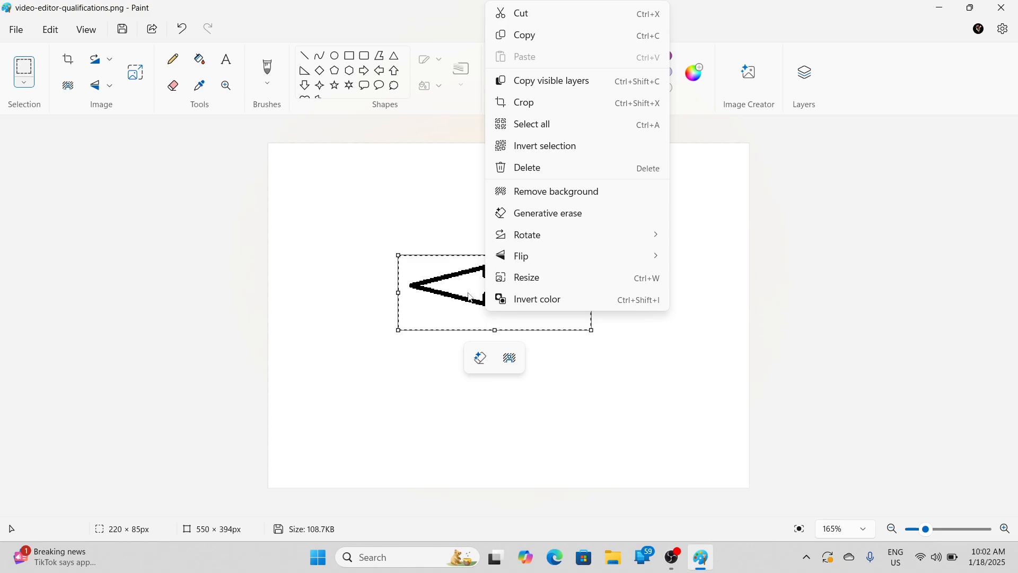
{"action": "mouse_move", "coordinate": [546, 242]}
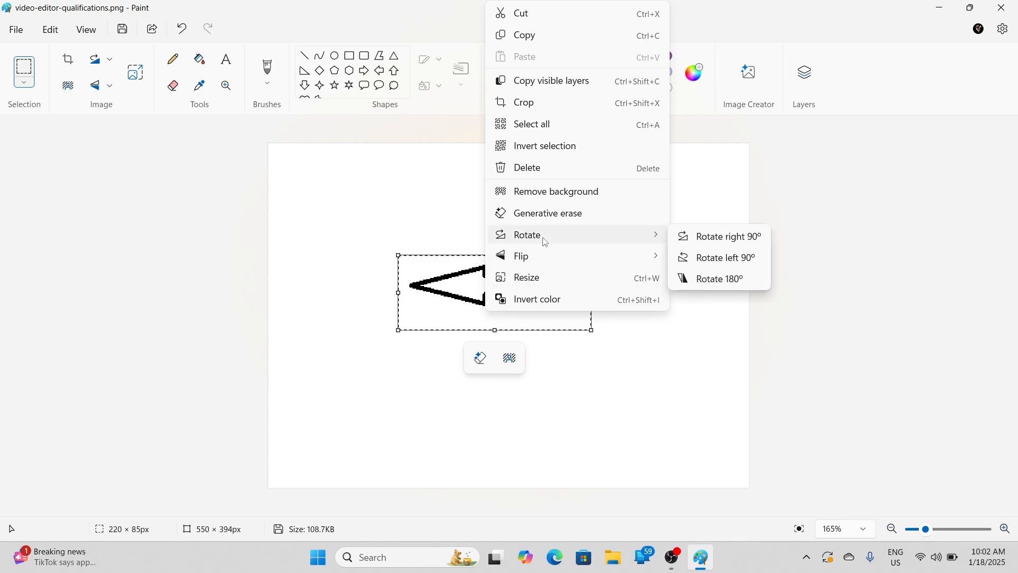
{"action": "left_click", "coordinate": [445, 290]}
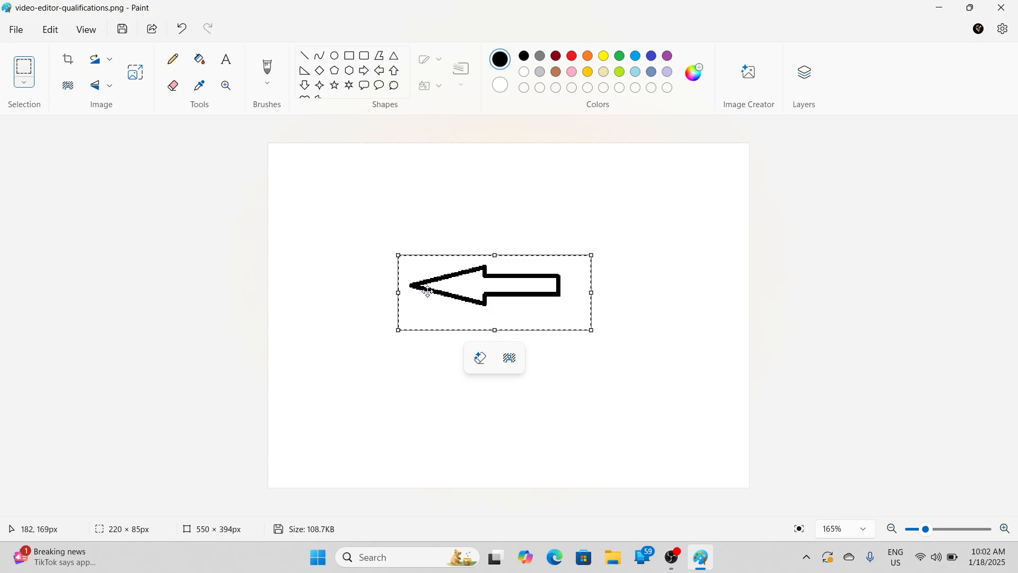
{"action": "left_click", "coordinate": [400, 224]}
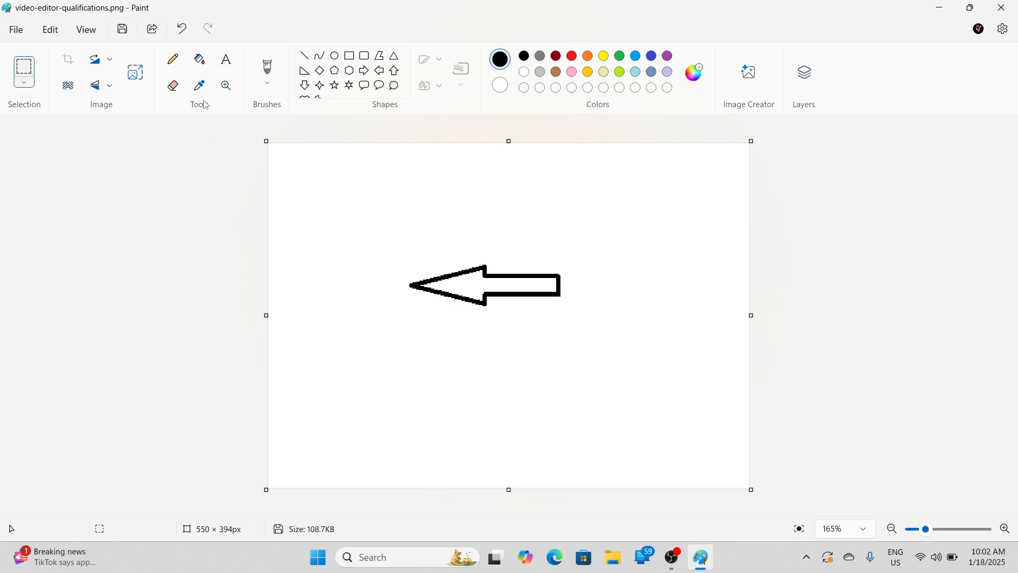
Step: Select everything on the canvas and delete it, including the arrow
{"action": "left_click", "coordinate": [135, 79]}
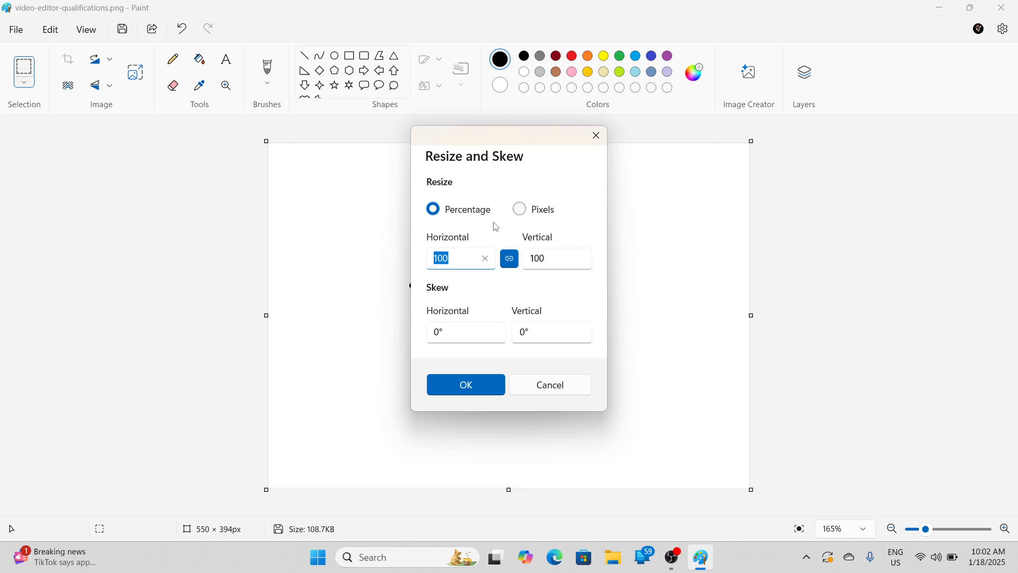
{"action": "left_click", "coordinate": [542, 391]}
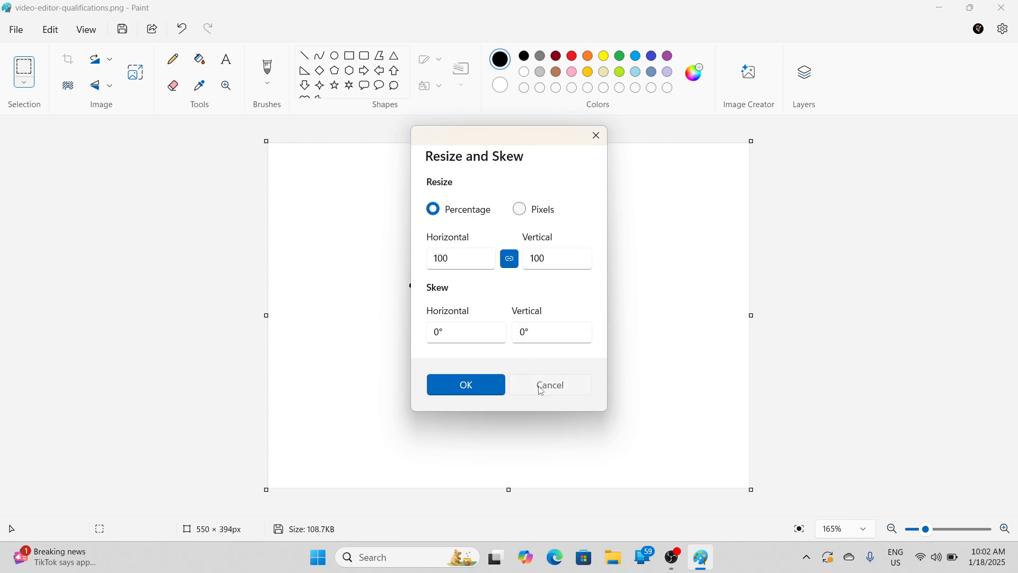
{"action": "left_click", "coordinate": [268, 68]}
{"action": "left_click", "coordinate": [346, 230]}
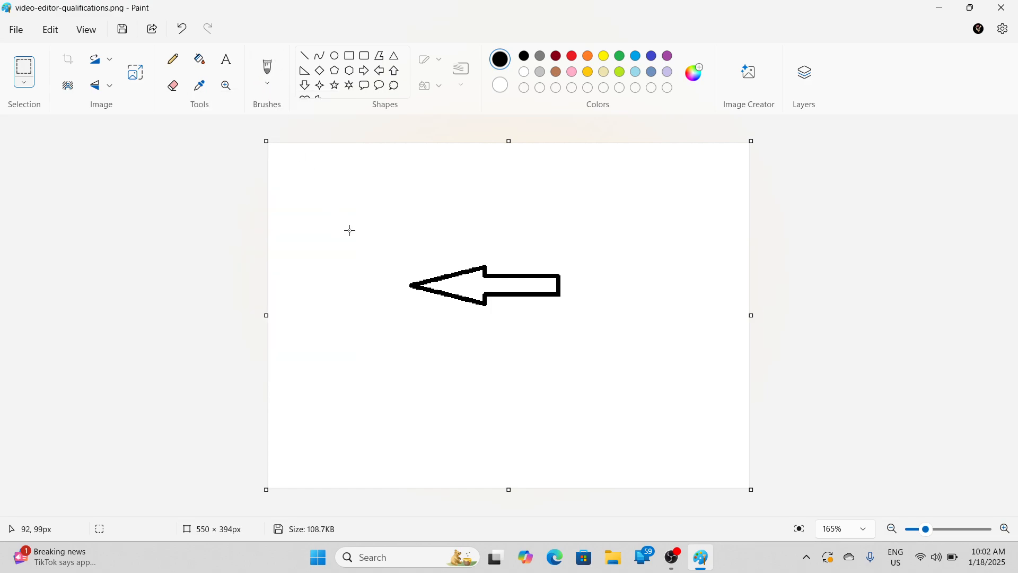
{"action": "key", "text": "ctrl+a"}
{"action": "key", "text": "Delete"}
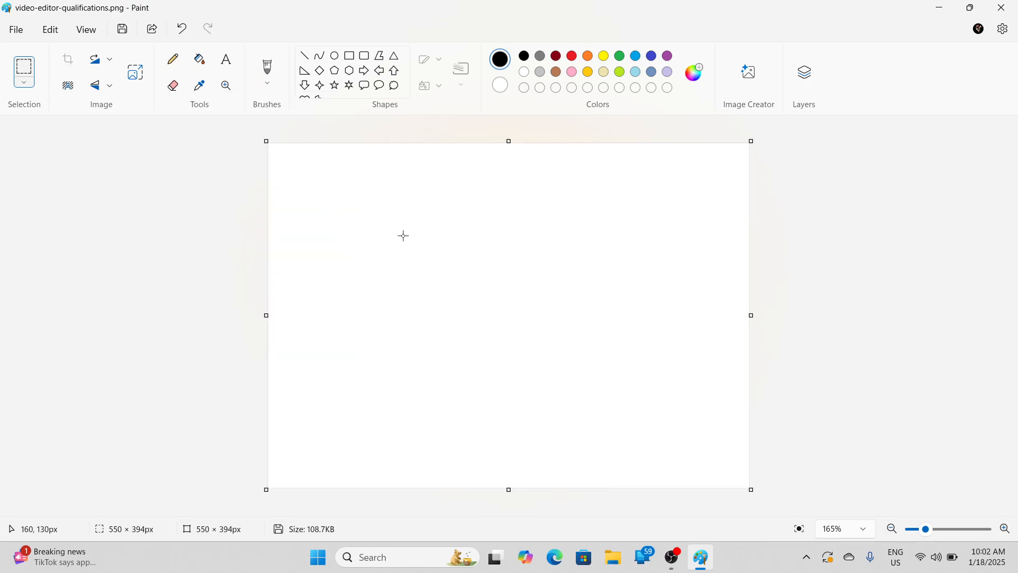
Step: Handwrite a first name in large red letters with a thickened Calligraphy brush, and underline it across the full canvas width
{"action": "left_click", "coordinate": [268, 68]}
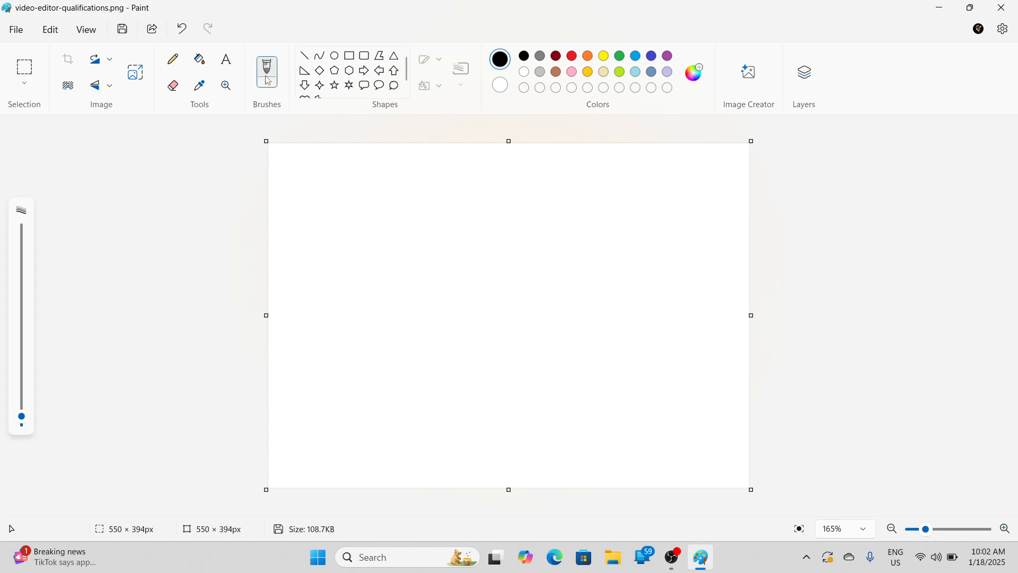
{"action": "left_click", "coordinate": [270, 84]}
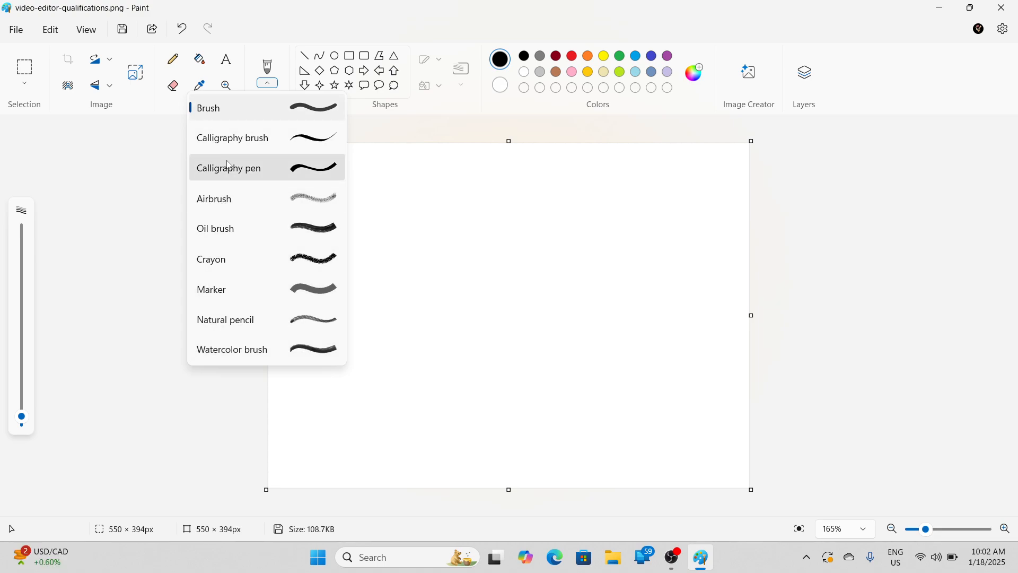
{"action": "left_click", "coordinate": [209, 139]}
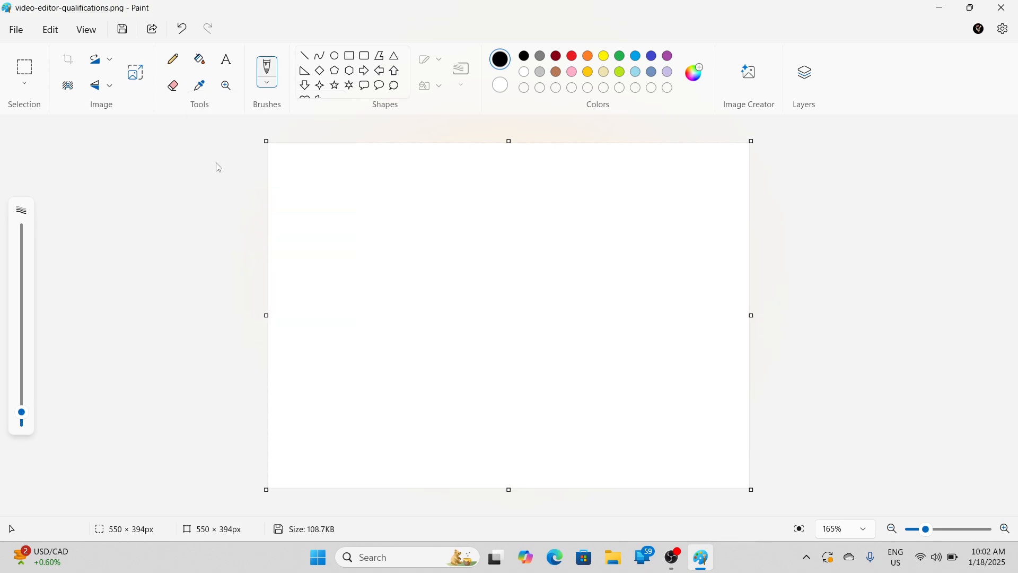
{"action": "left_click", "coordinate": [571, 57]}
{"action": "mouse_move", "coordinate": [30, 408]}
{"action": "left_mouse_down"}
{"action": "mouse_move", "coordinate": [22, 417]}
{"action": "mouse_move", "coordinate": [21, 321]}
{"action": "mouse_move", "coordinate": [50, 393]}
{"action": "mouse_move", "coordinate": [49, 340]}
{"action": "mouse_move", "coordinate": [48, 393]}
{"action": "left_mouse_up"}
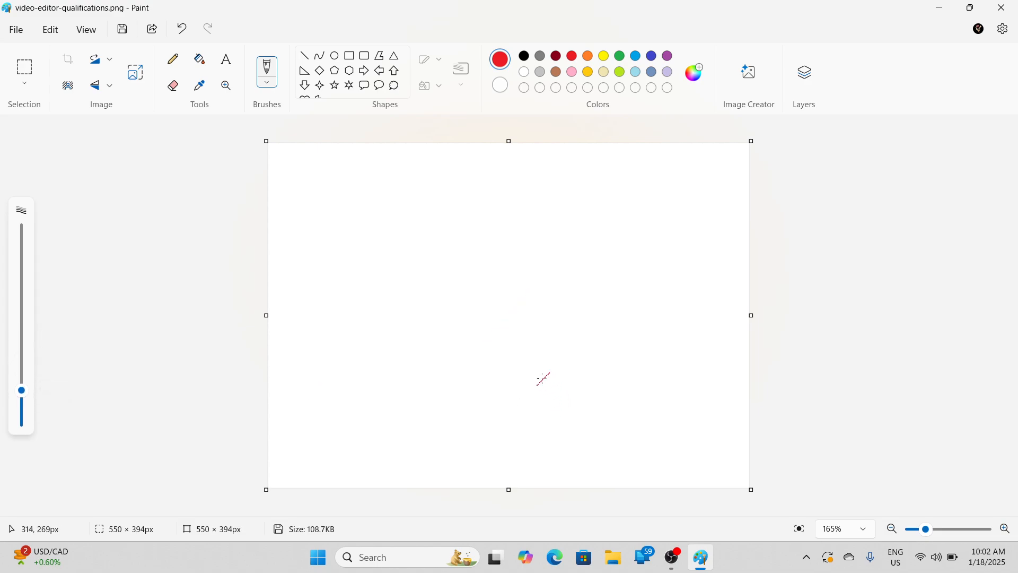
{"action": "mouse_move", "coordinate": [309, 430]}
{"action": "left_mouse_down"}
{"action": "mouse_move", "coordinate": [366, 282]}
{"action": "mouse_move", "coordinate": [286, 374]}
{"action": "mouse_move", "coordinate": [546, 318]}
{"action": "mouse_move", "coordinate": [605, 337]}
{"action": "left_mouse_up"}
{"action": "mouse_move", "coordinate": [638, 243]}
{"action": "left_mouse_down"}
{"action": "mouse_move", "coordinate": [563, 357]}
{"action": "mouse_move", "coordinate": [632, 333]}
{"action": "mouse_move", "coordinate": [666, 300]}
{"action": "mouse_move", "coordinate": [679, 323]}
{"action": "left_mouse_up"}
{"action": "mouse_move", "coordinate": [682, 328]}
{"action": "left_mouse_down"}
{"action": "mouse_move", "coordinate": [651, 358]}
{"action": "mouse_move", "coordinate": [1014, 438]}
{"action": "left_mouse_up"}
{"action": "left_click_drag", "start_coordinate": [645, 279], "coordinate": [657, 289]}
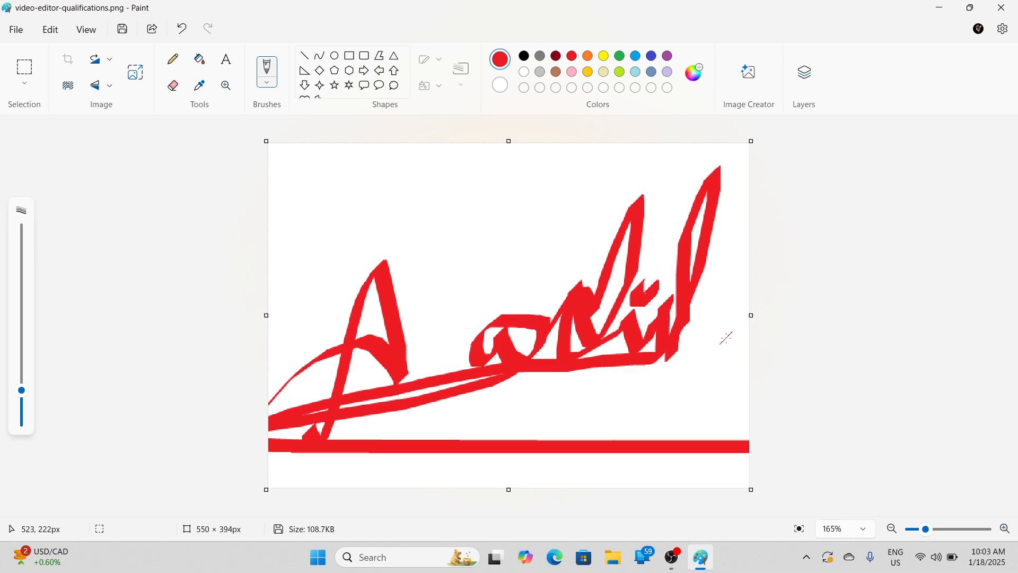
Step: Spray red specks over the lettering with the Airbrush set to 496 px
{"action": "left_click", "coordinate": [262, 85]}
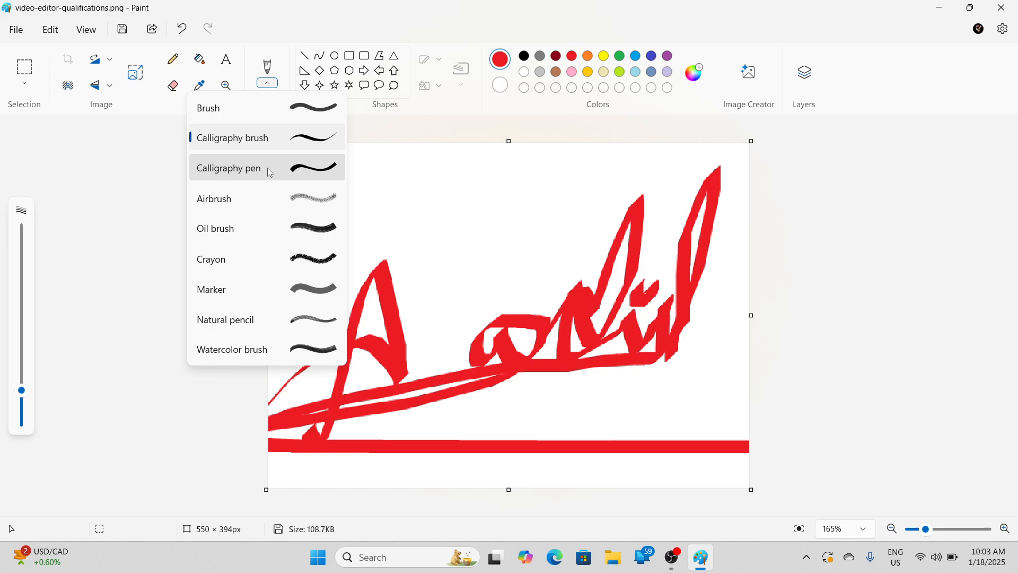
{"action": "left_click", "coordinate": [268, 199]}
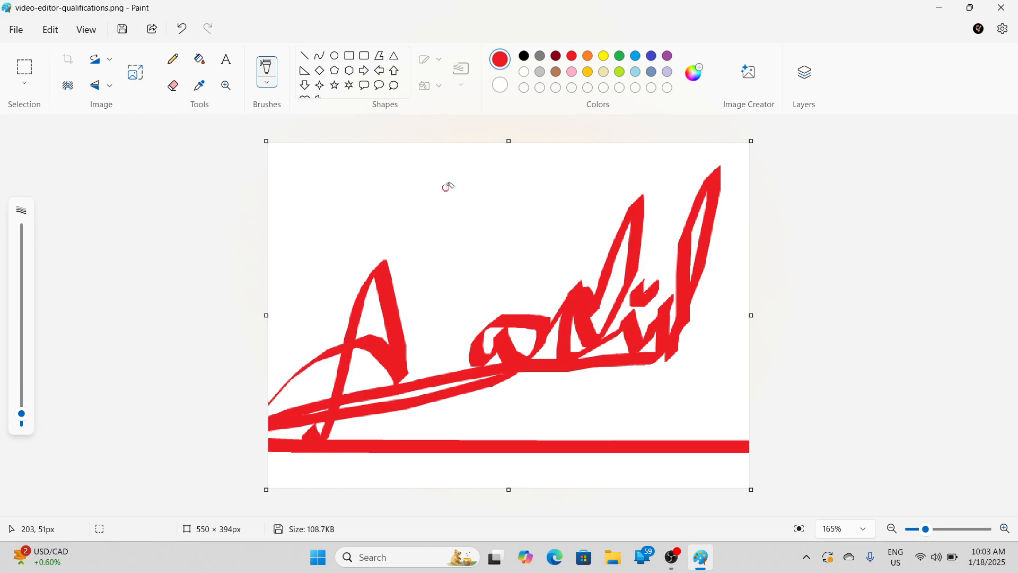
{"action": "left_click_drag", "start_coordinate": [21, 333], "coordinate": [21, 229]}
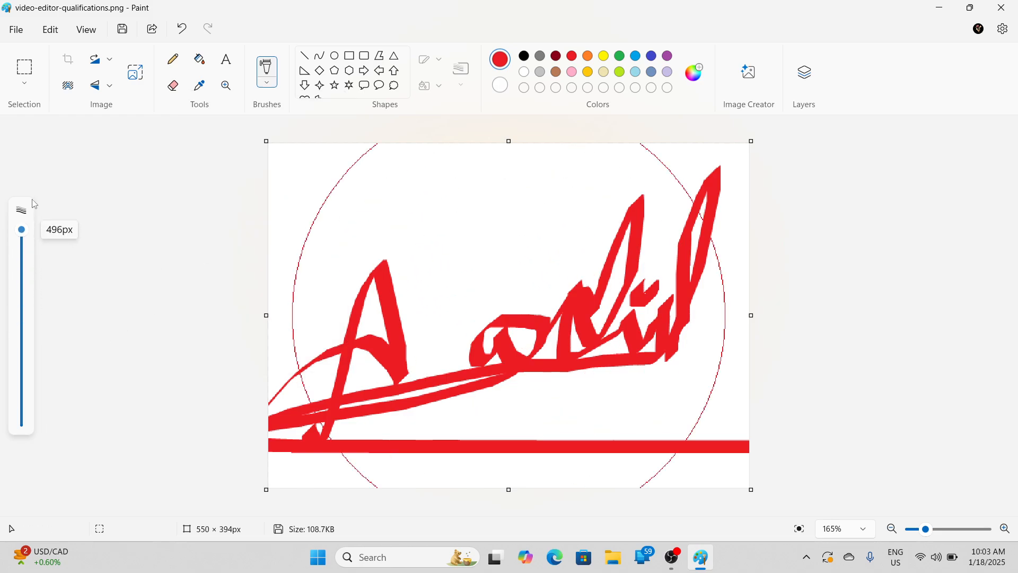
{"action": "mouse_move", "coordinate": [450, 182]}
{"action": "left_mouse_down"}
{"action": "mouse_move", "coordinate": [477, 228]}
{"action": "mouse_move", "coordinate": [521, 228]}
{"action": "mouse_move", "coordinate": [386, 268]}
{"action": "left_mouse_up"}
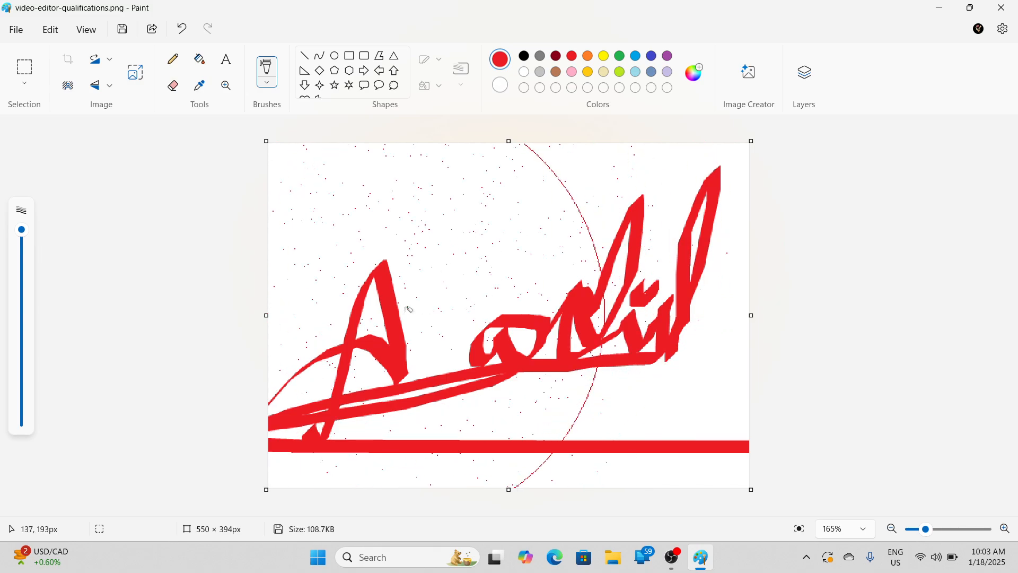
{"action": "left_click", "coordinate": [268, 84]}
{"action": "left_click", "coordinate": [445, 215]}
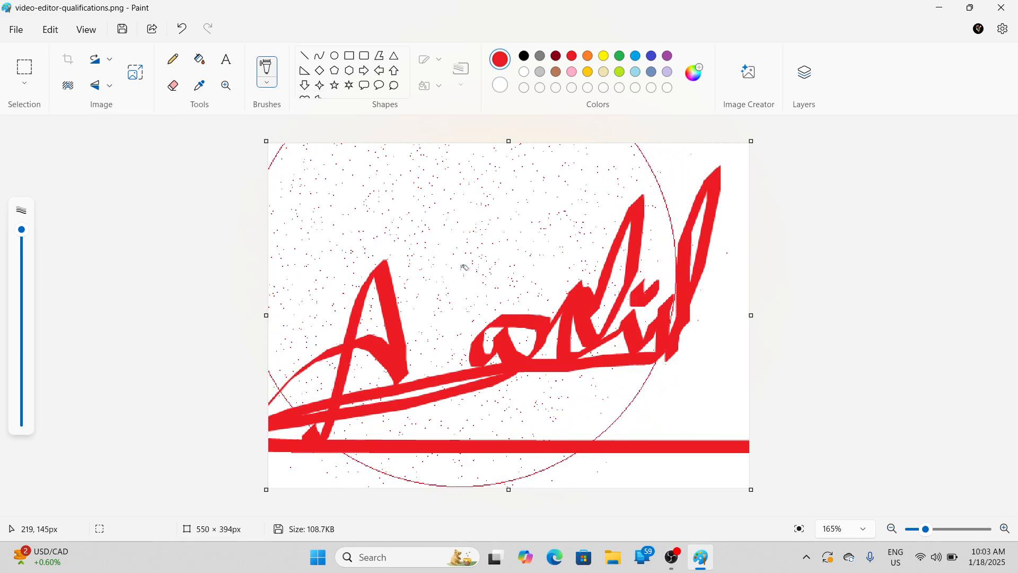
Step: Delete everything on the canvas and choose the Line shape
{"action": "key", "text": "ctrl+a"}
{"action": "key", "text": "Delete"}
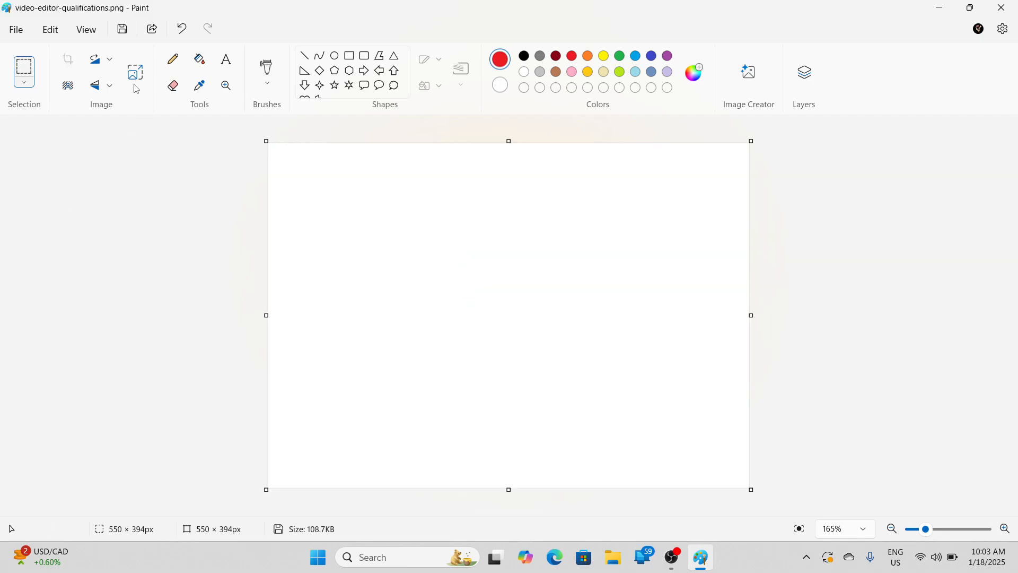
{"action": "left_click", "coordinate": [305, 56]}
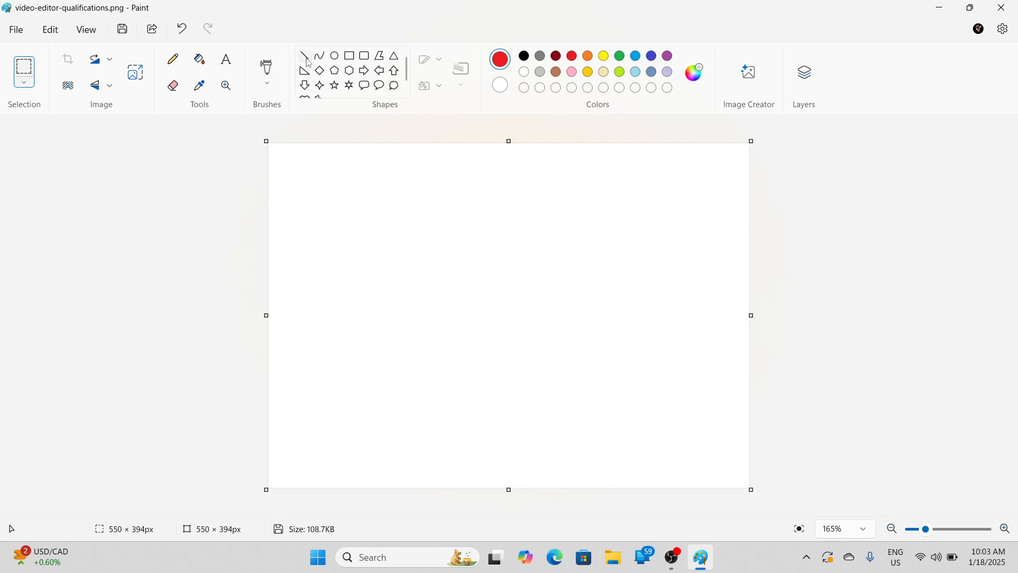
{"action": "left_click", "coordinate": [135, 72]}
{"action": "left_click", "coordinate": [532, 215]}
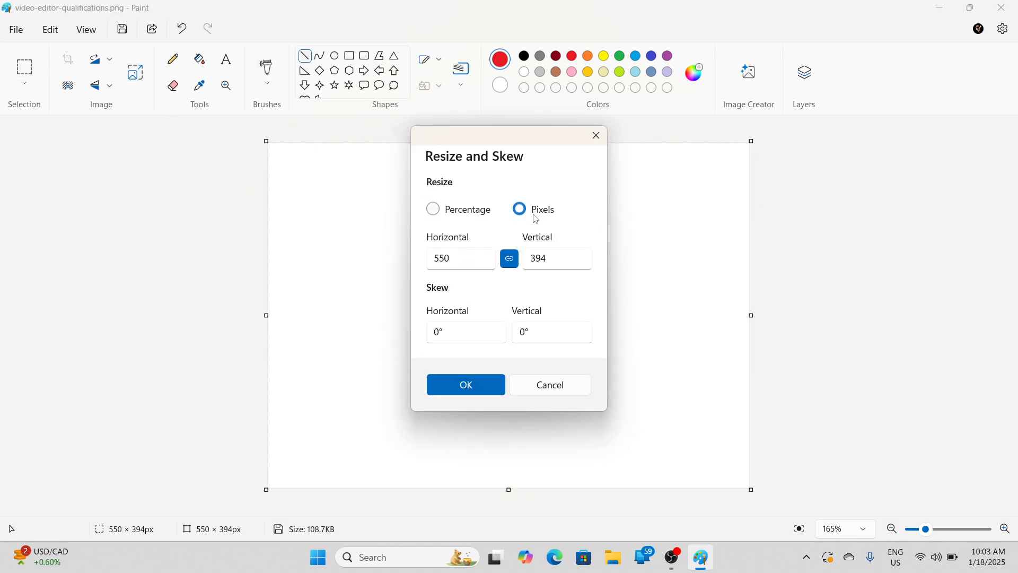
{"action": "left_click", "coordinate": [511, 259]}
{"action": "left_click", "coordinate": [541, 389]}
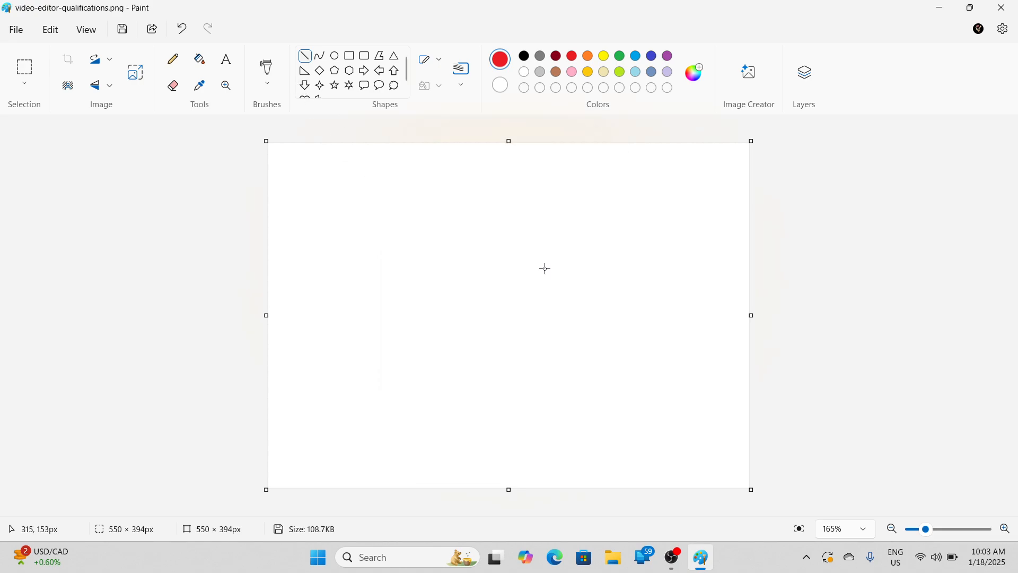
Step: Draw a black diagonal line about 784 × 233 px from the canvas's right edge past its lower-left corner, and nudge it right
{"action": "left_click", "coordinate": [525, 56]}
{"action": "left_click_drag", "start_coordinate": [750, 344], "coordinate": [193, 493]}
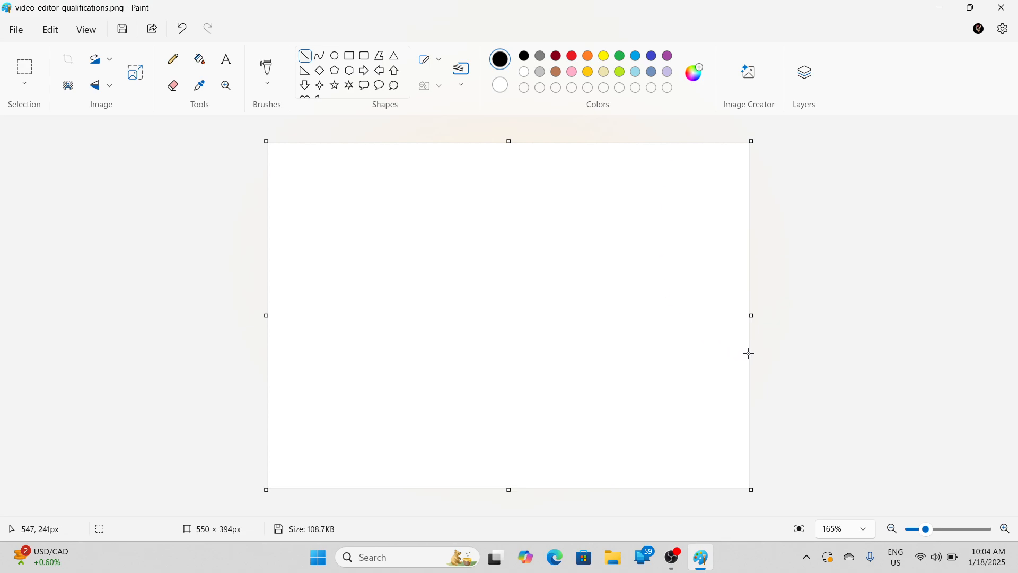
{"action": "mouse_move", "coordinate": [750, 353]}
{"action": "left_mouse_down"}
{"action": "mouse_move", "coordinate": [445, 472]}
{"action": "mouse_move", "coordinate": [63, 556]}
{"action": "left_mouse_up"}
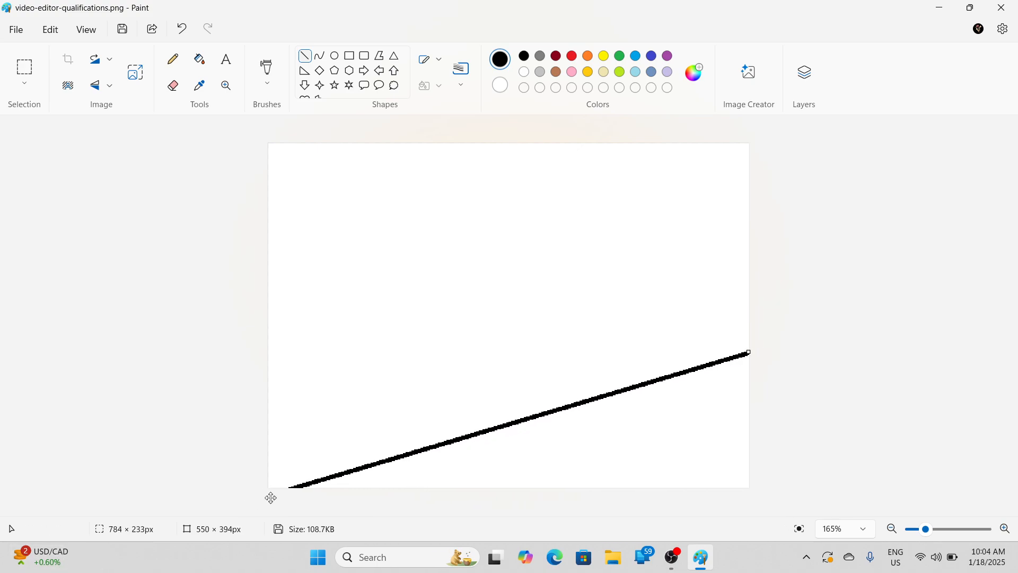
{"action": "mouse_move", "coordinate": [481, 429]}
{"action": "left_mouse_down"}
{"action": "mouse_move", "coordinate": [509, 427]}
{"action": "mouse_move", "coordinate": [498, 427]}
{"action": "left_mouse_up"}
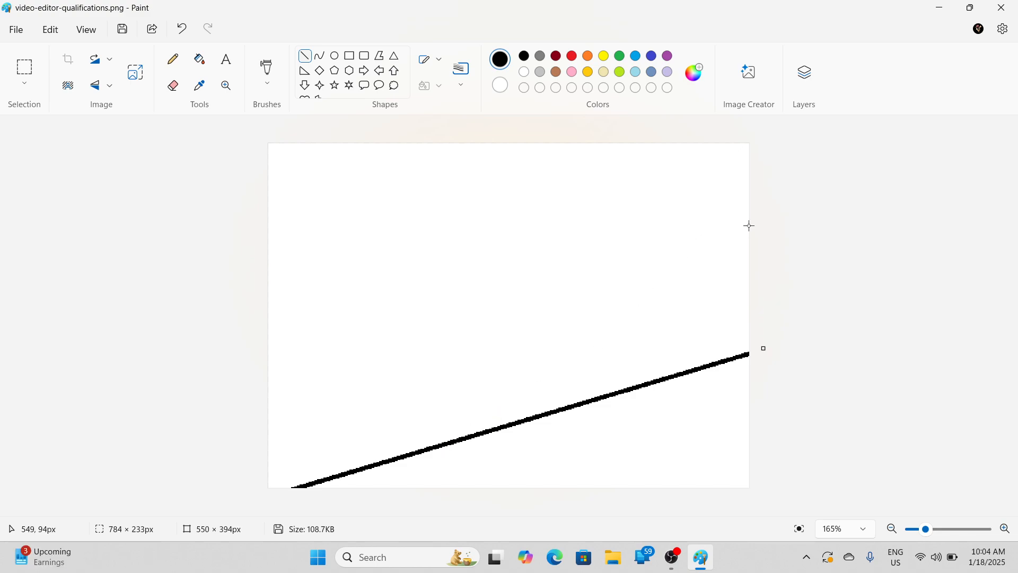
Step: Draw a second black diagonal line about 746 × 225 px, roughly parallel above the first and extending past the canvas's left edge
{"action": "left_click_drag", "start_coordinate": [749, 226], "coordinate": [520, 267]}
{"action": "mouse_move", "coordinate": [445, 295]}
{"action": "left_mouse_down"}
{"action": "mouse_move", "coordinate": [104, 402]}
{"action": "mouse_move", "coordinate": [96, 422]}
{"action": "left_mouse_up"}
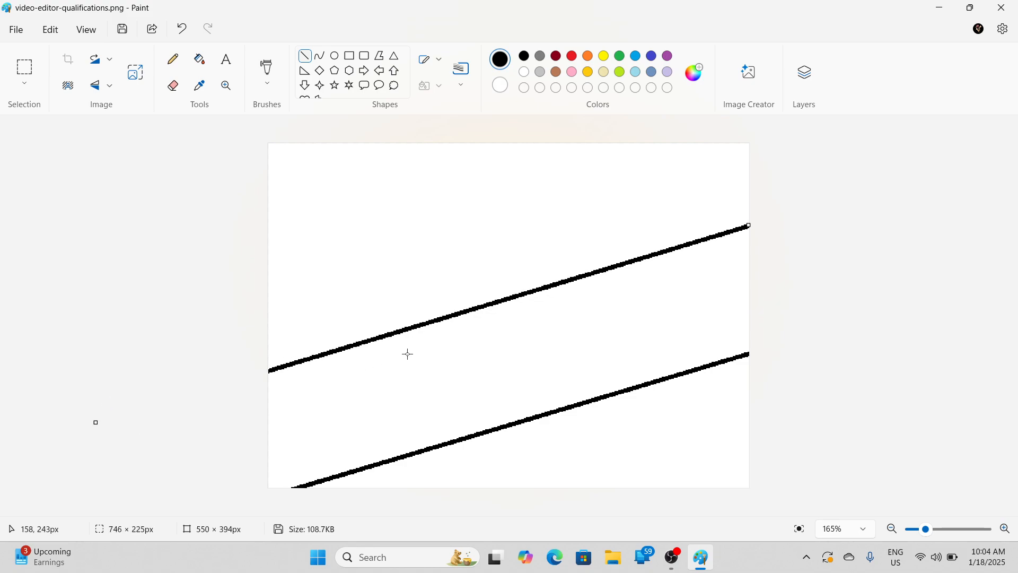
{"action": "left_click_drag", "start_coordinate": [419, 330], "coordinate": [425, 325]}
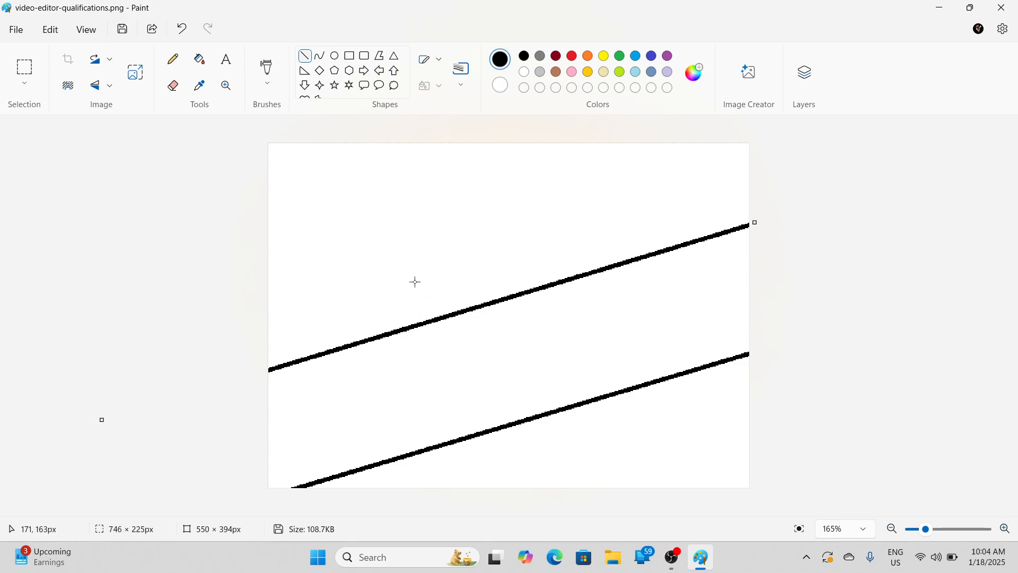
{"action": "left_click", "coordinate": [414, 248]}
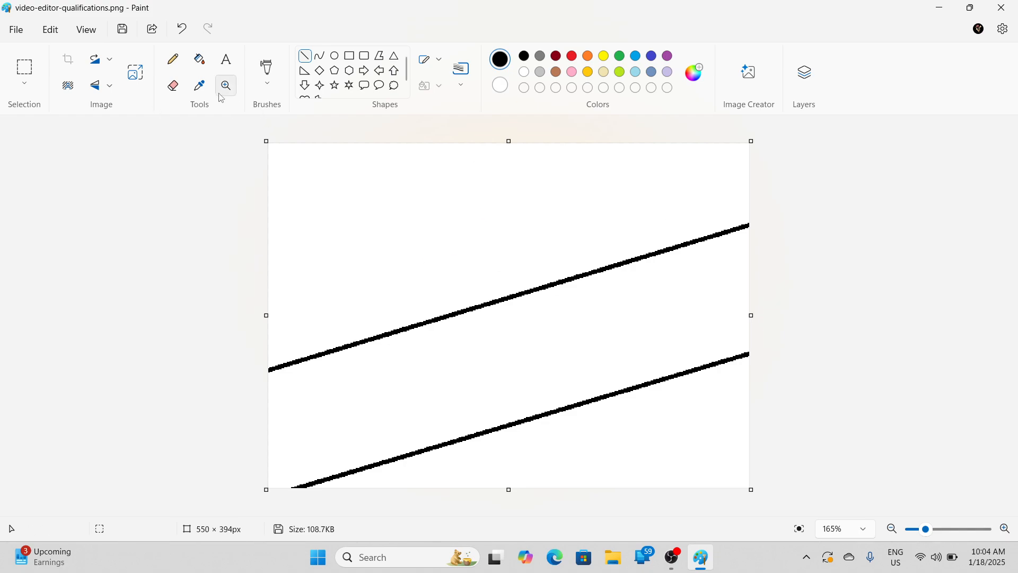
Step: Fill the areas above and below the two lines with black, and the band between them plus the lower line with indigo blue
{"action": "left_click", "coordinate": [198, 60]}
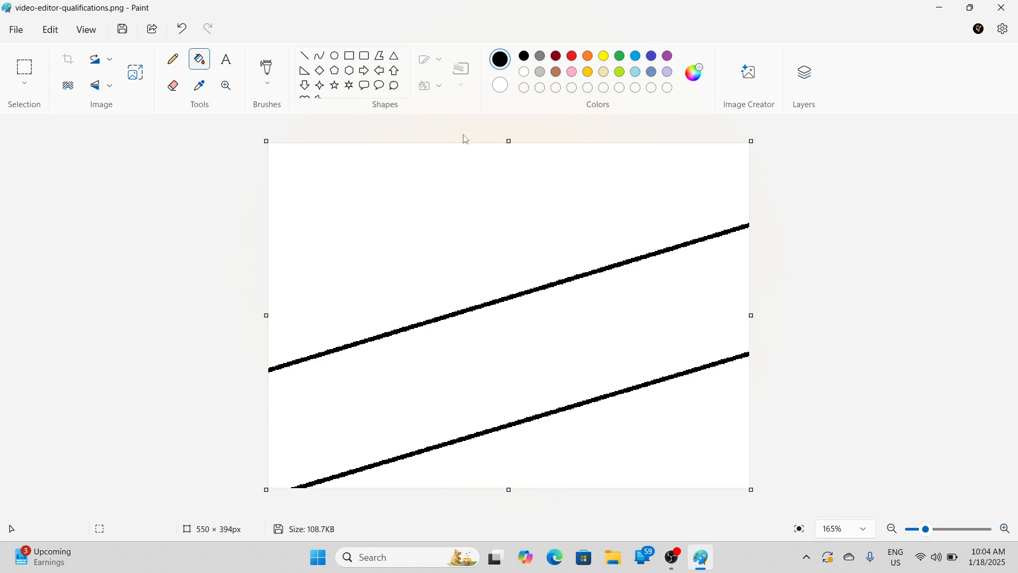
{"action": "left_click", "coordinate": [463, 188]}
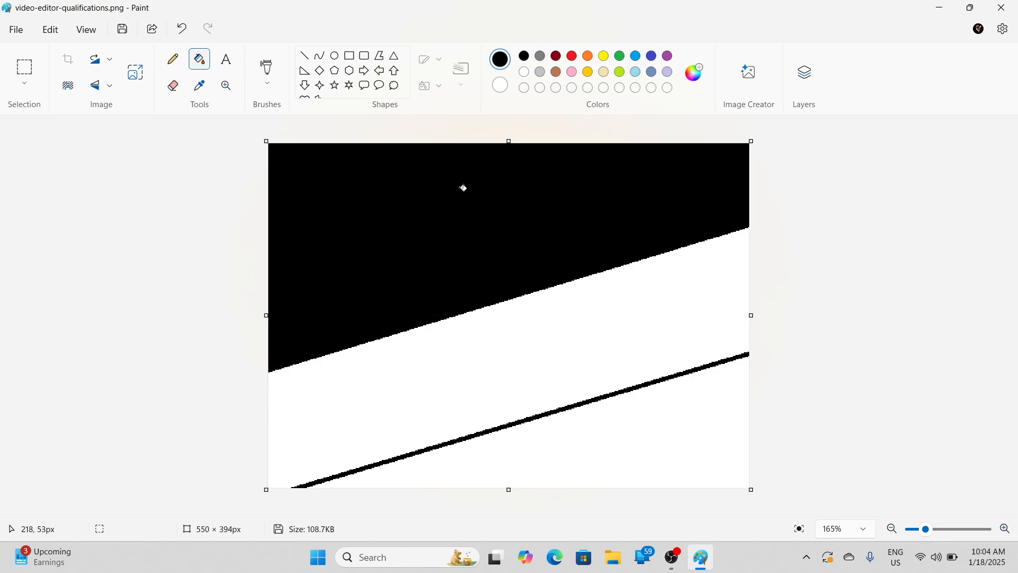
{"action": "left_click", "coordinate": [620, 56]}
{"action": "left_click", "coordinate": [652, 56]}
{"action": "left_click", "coordinate": [553, 318]}
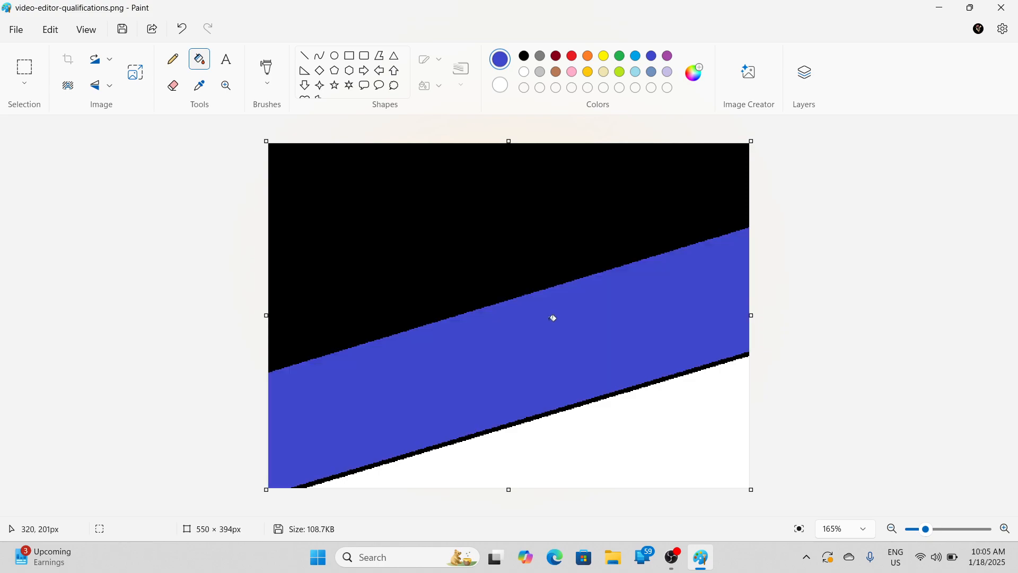
{"action": "left_click", "coordinate": [591, 401]}
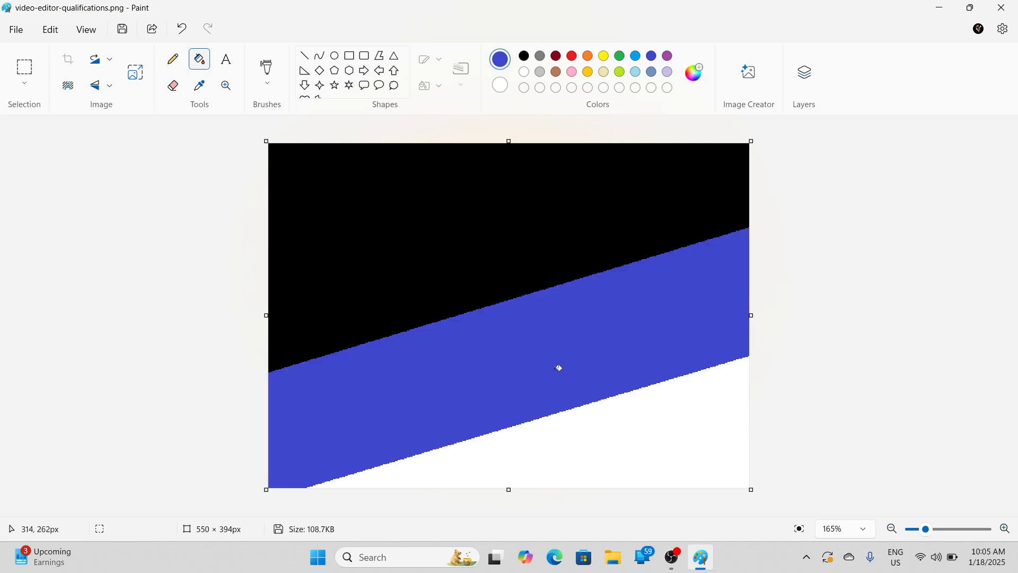
{"action": "left_click", "coordinate": [525, 56]}
{"action": "left_click", "coordinate": [635, 443]}
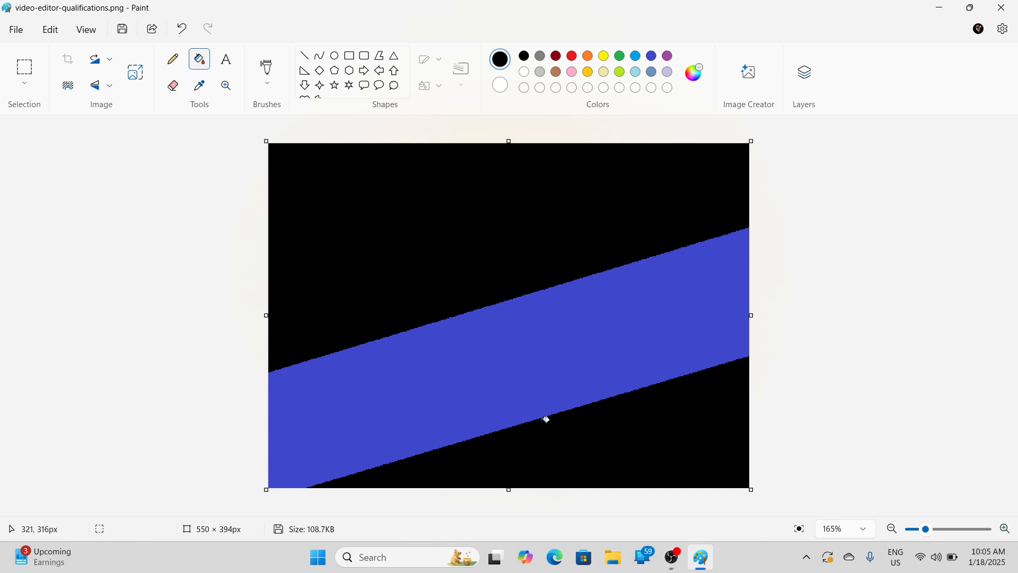
{"action": "left_click", "coordinate": [136, 75]}
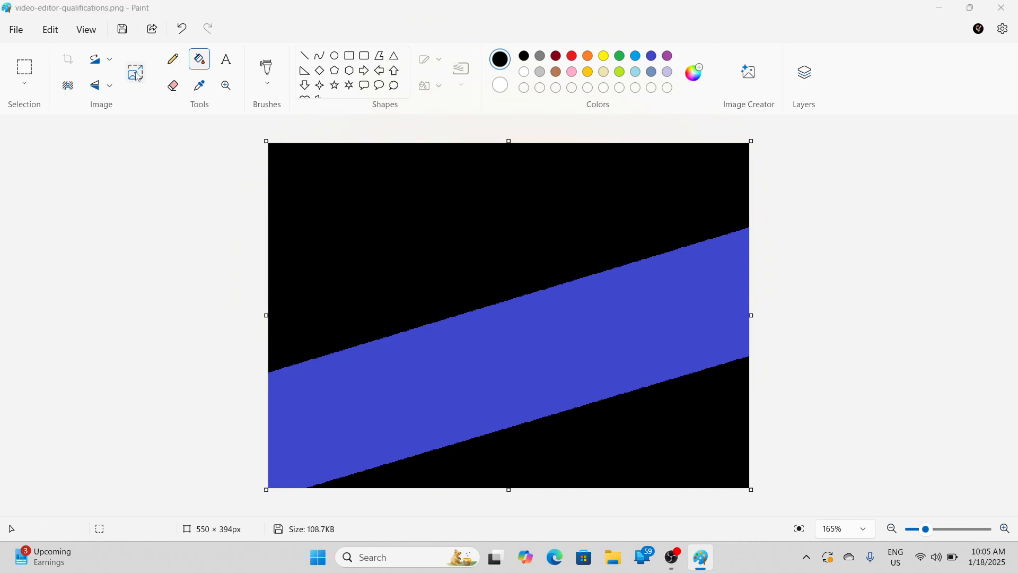
{"action": "left_click", "coordinate": [541, 215]}
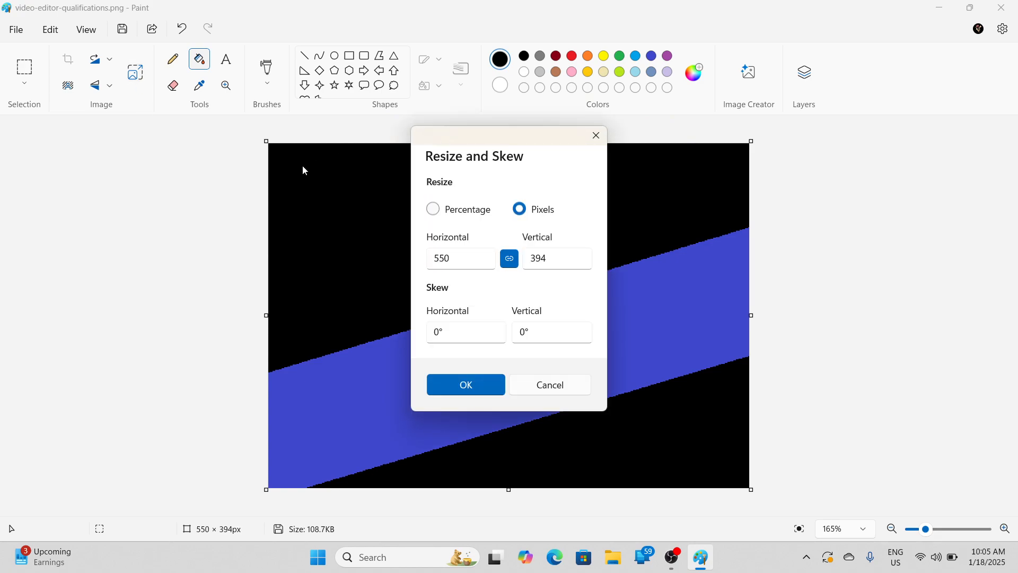
{"action": "left_click", "coordinate": [596, 135]}
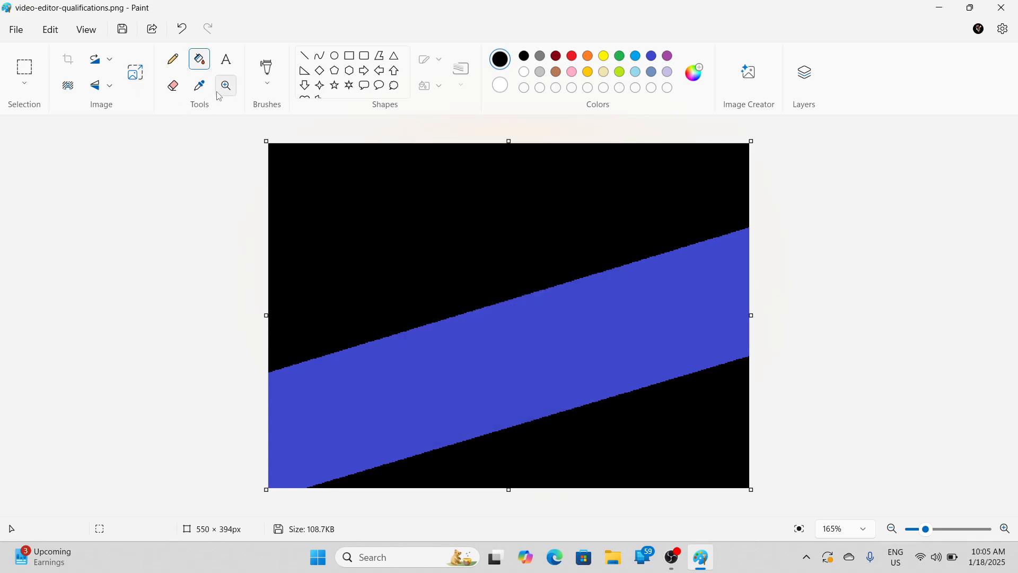
Step: Resize the image to 1 px horizontally, leaving the vertical size at 394 px, with the aspect ratio unlocked
{"action": "left_click", "coordinate": [139, 83]}
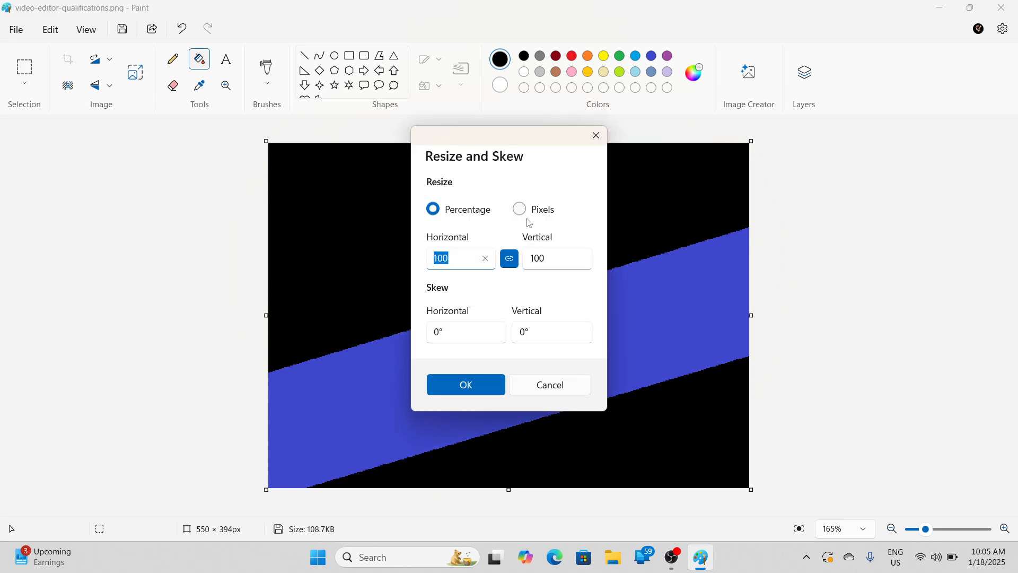
{"action": "left_click", "coordinate": [521, 211]}
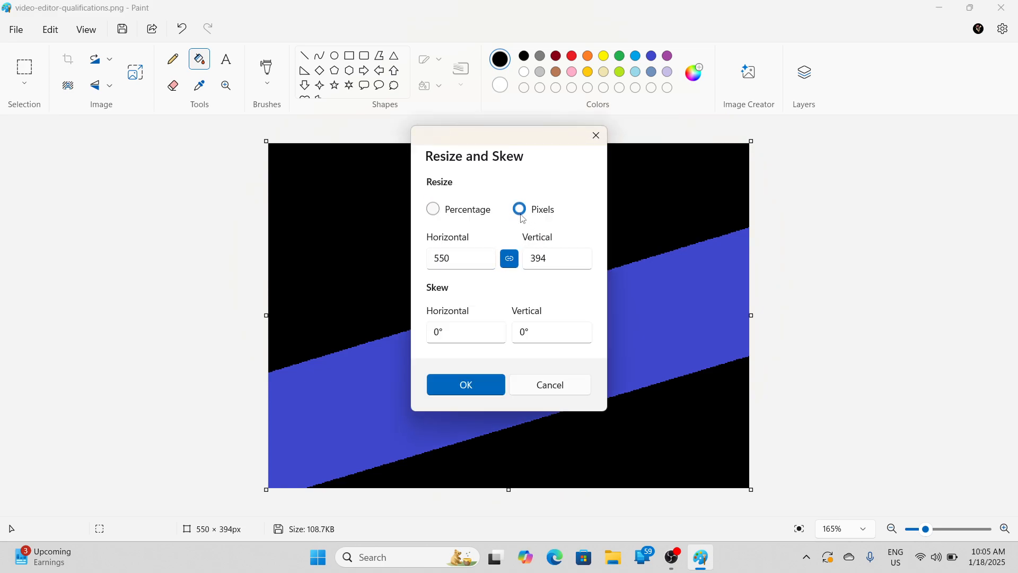
{"action": "left_click", "coordinate": [505, 265]}
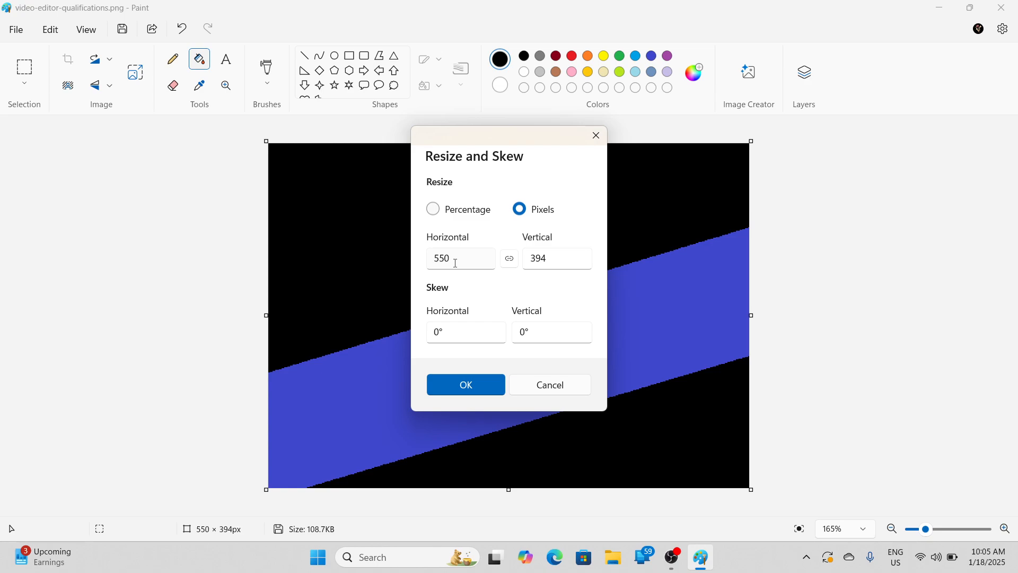
{"action": "left_click", "coordinate": [456, 263]}
{"action": "left_click_drag", "start_coordinate": [457, 260], "coordinate": [381, 264]}
{"action": "right_click", "coordinate": [440, 260]}
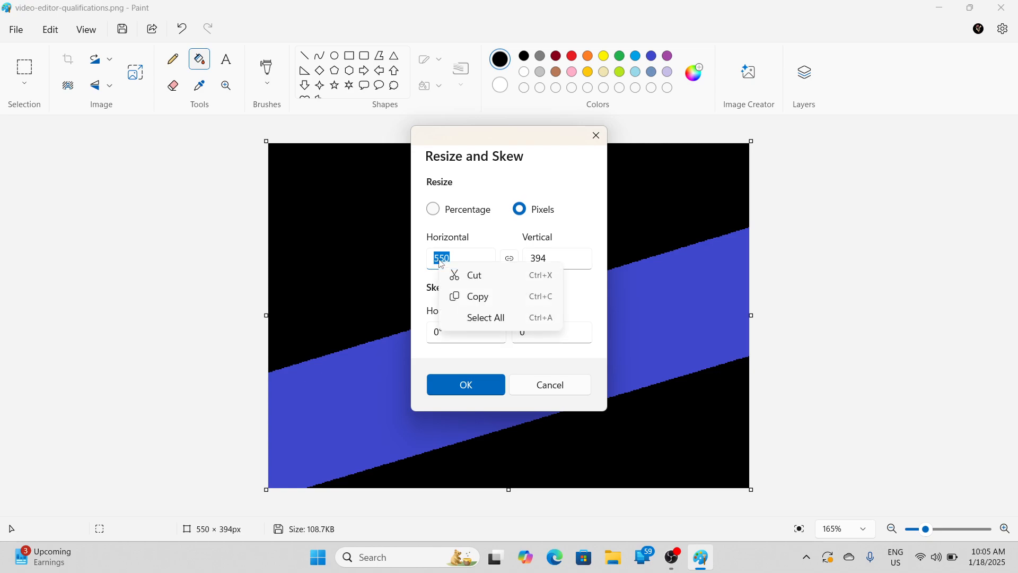
{"action": "left_click", "coordinate": [499, 280]}
{"action": "left_click", "coordinate": [453, 262]}
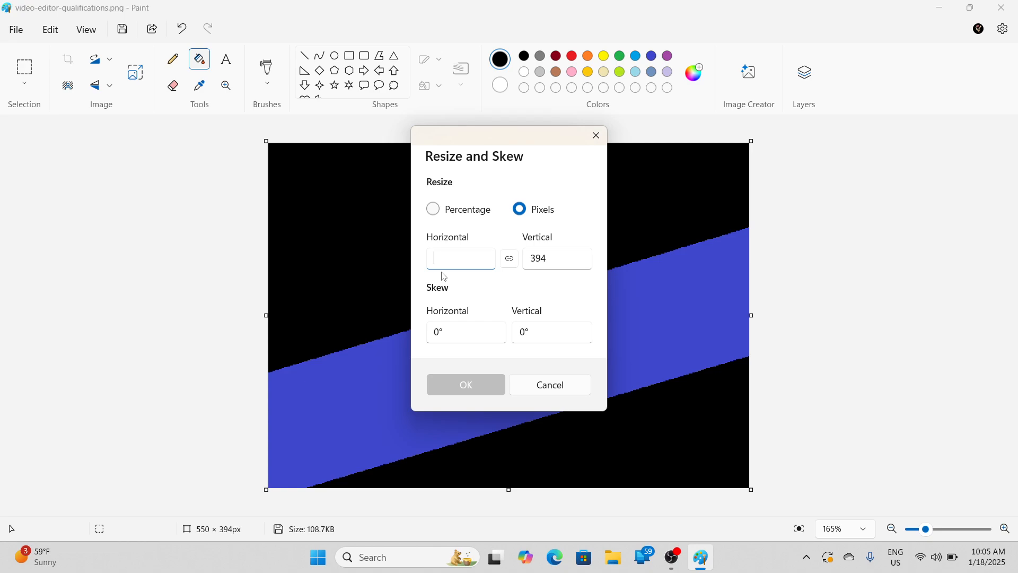
{"action": "type", "text": "1"}
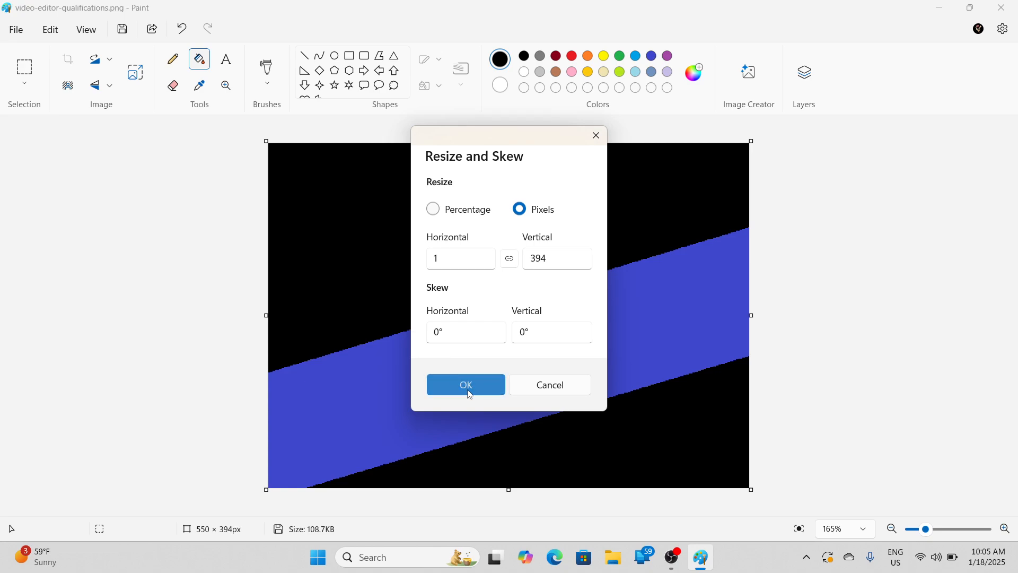
{"action": "left_click", "coordinate": [467, 386]}
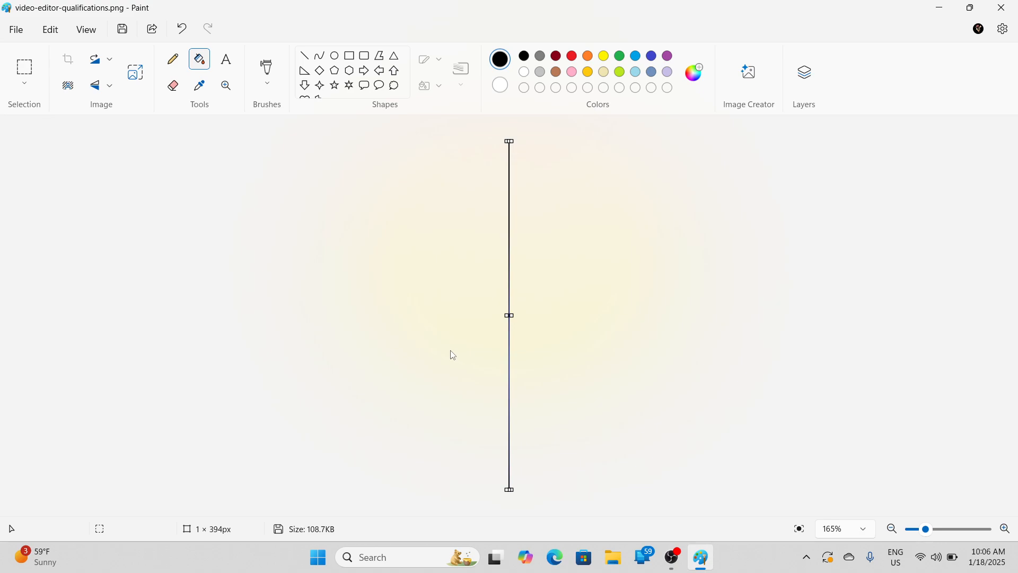
Step: Resize the image back to 550 × 394 px with the aspect ratio unlocked, stretching the single-pixel column into a gradient
{"action": "key", "text": "ctrl+w"}
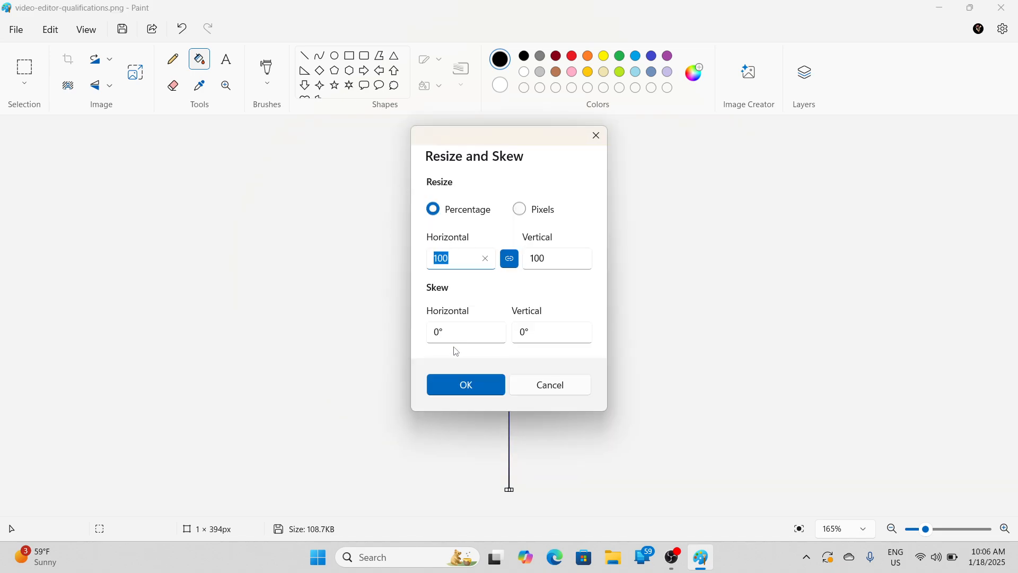
{"action": "left_click", "coordinate": [520, 210]}
{"action": "left_click", "coordinate": [510, 260]}
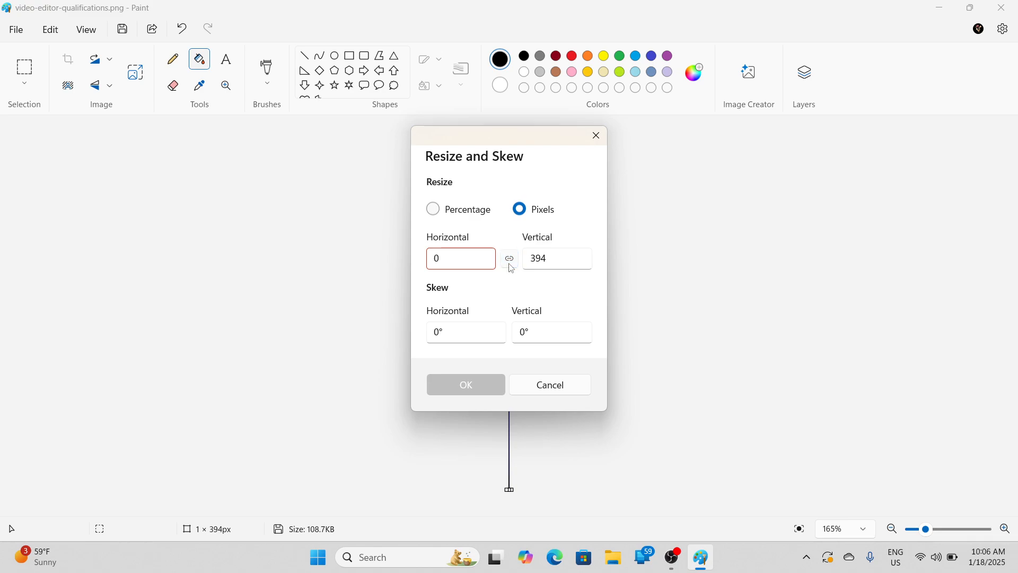
{"action": "double_click", "coordinate": [459, 262]}
{"action": "type", "text": "550"}
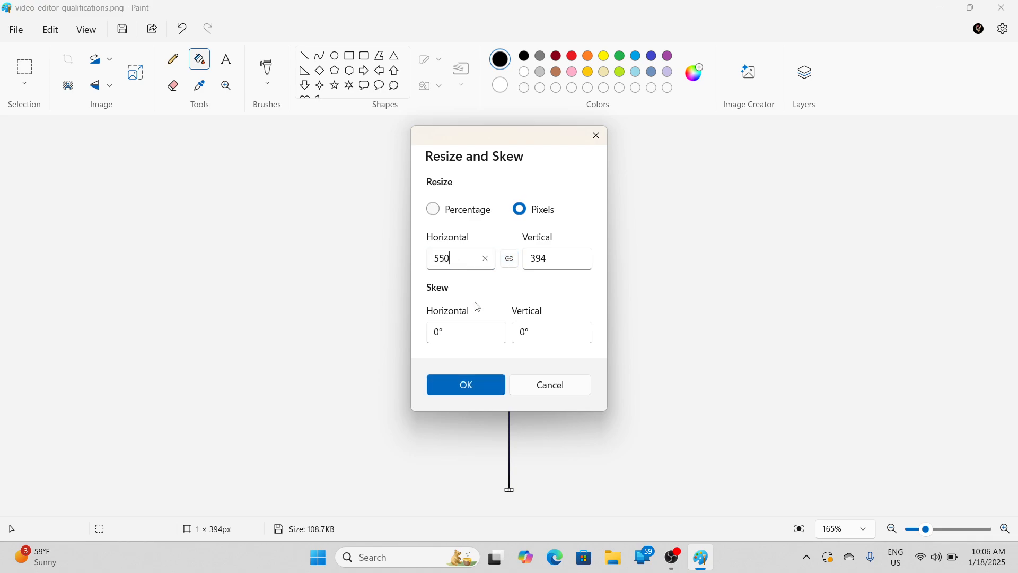
{"action": "left_click", "coordinate": [466, 383]}
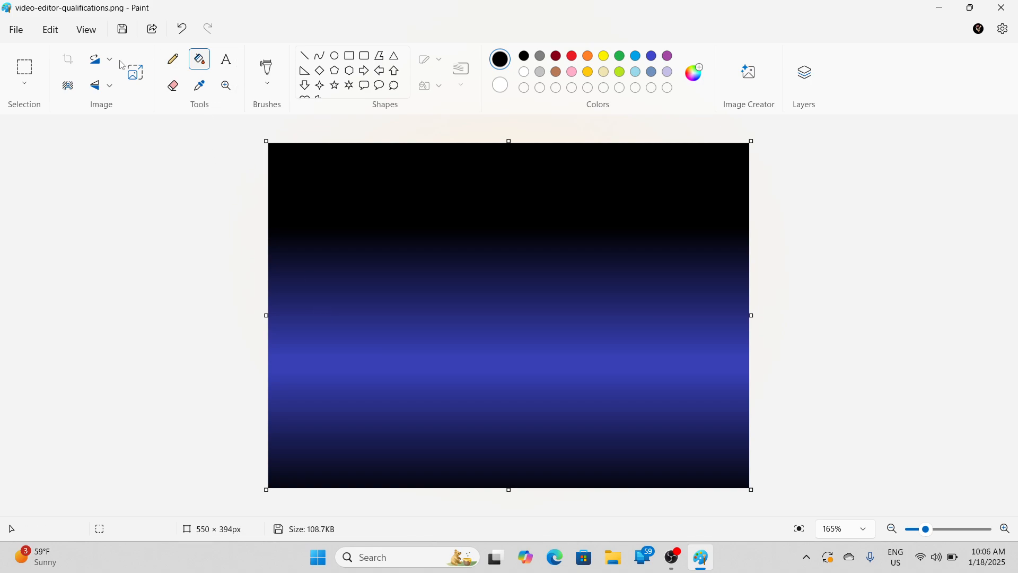
Step: Copy a rectangular region about 532 × 144 px running from the gradient's dark upper part down to its bright blue band
{"action": "left_click", "coordinate": [24, 67]}
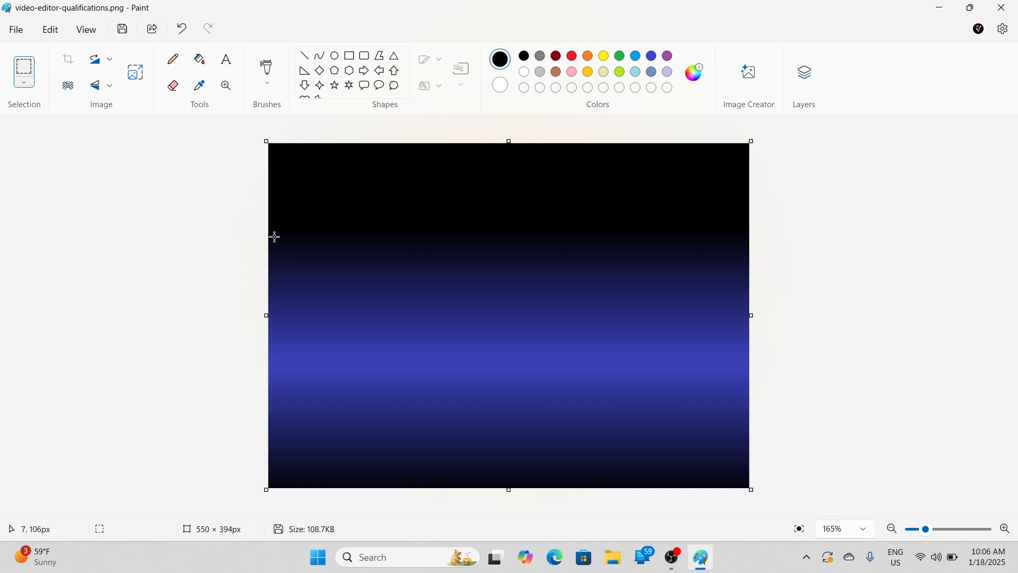
{"action": "left_click_drag", "start_coordinate": [273, 235], "coordinate": [750, 329]}
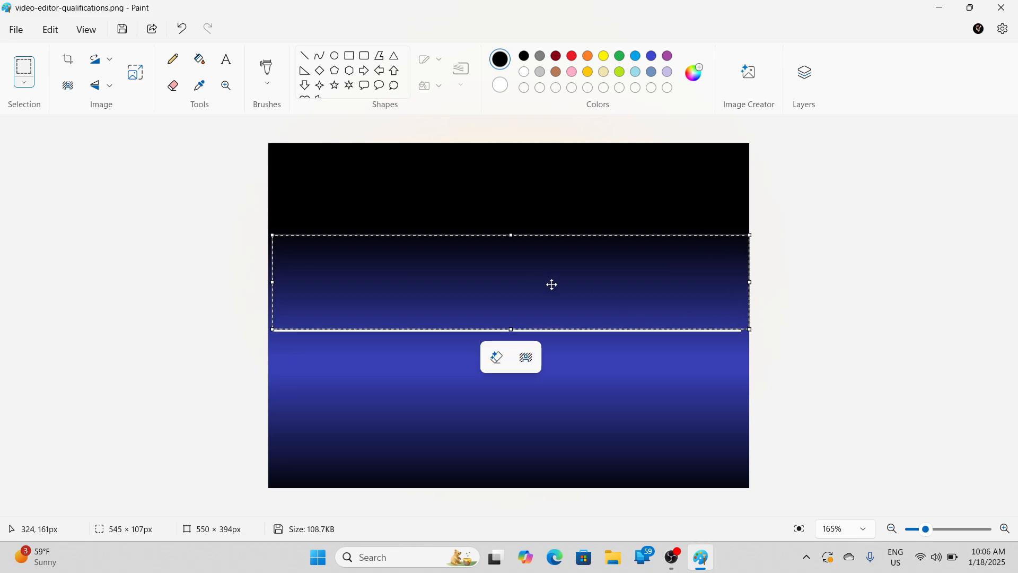
{"action": "key", "text": "ctrl+z"}
{"action": "left_click_drag", "start_coordinate": [278, 234], "coordinate": [743, 358]}
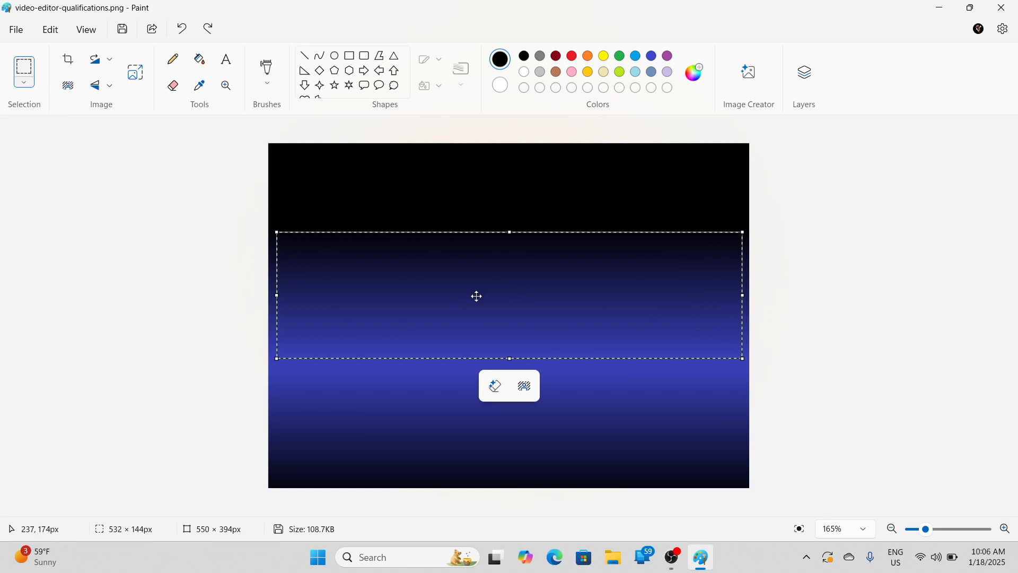
{"action": "right_click", "coordinate": [477, 296]}
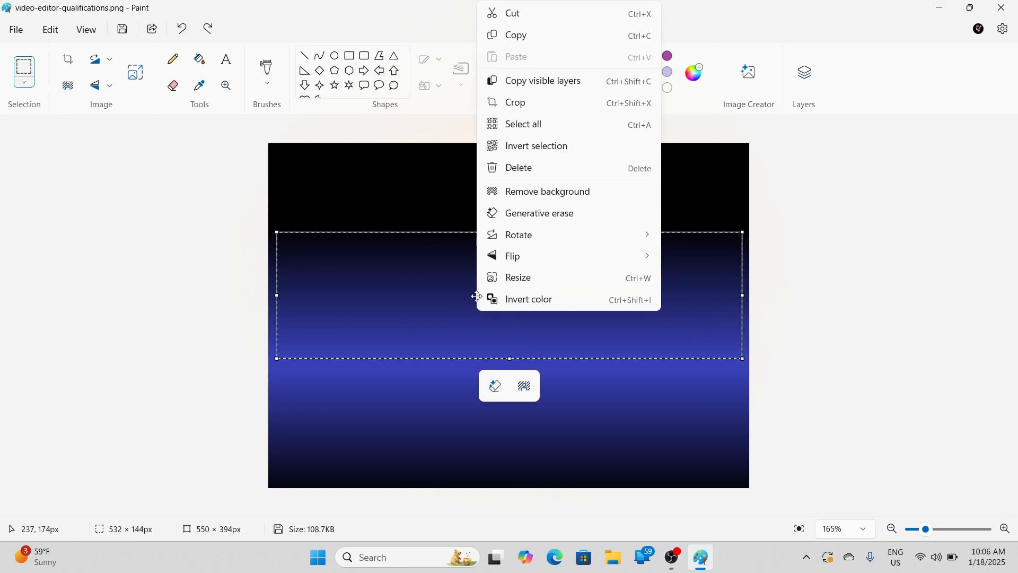
{"action": "left_click", "coordinate": [506, 35]}
{"action": "left_click", "coordinate": [50, 30]}
{"action": "left_click", "coordinate": [78, 75]}
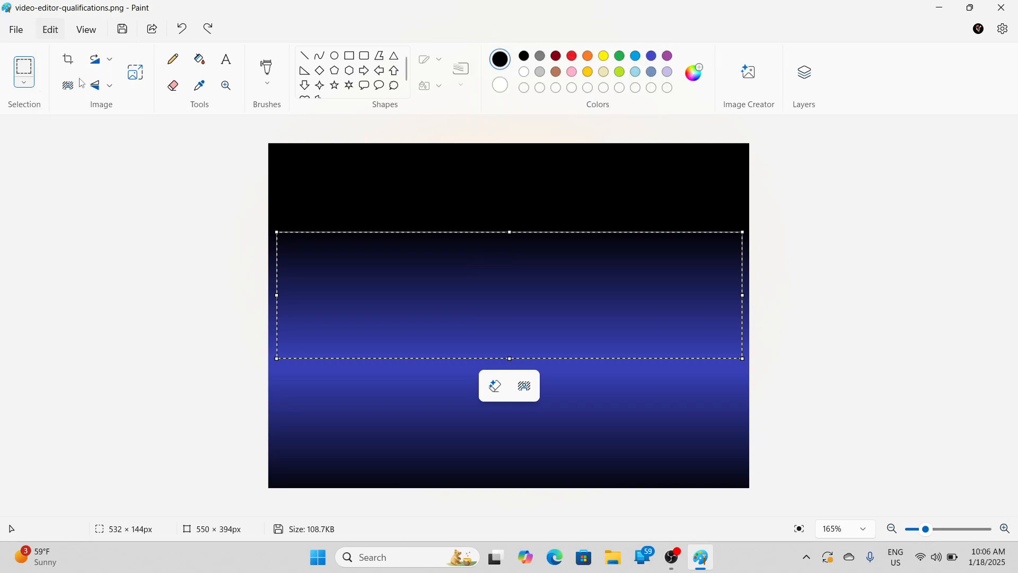
{"action": "left_click", "coordinate": [379, 409]}
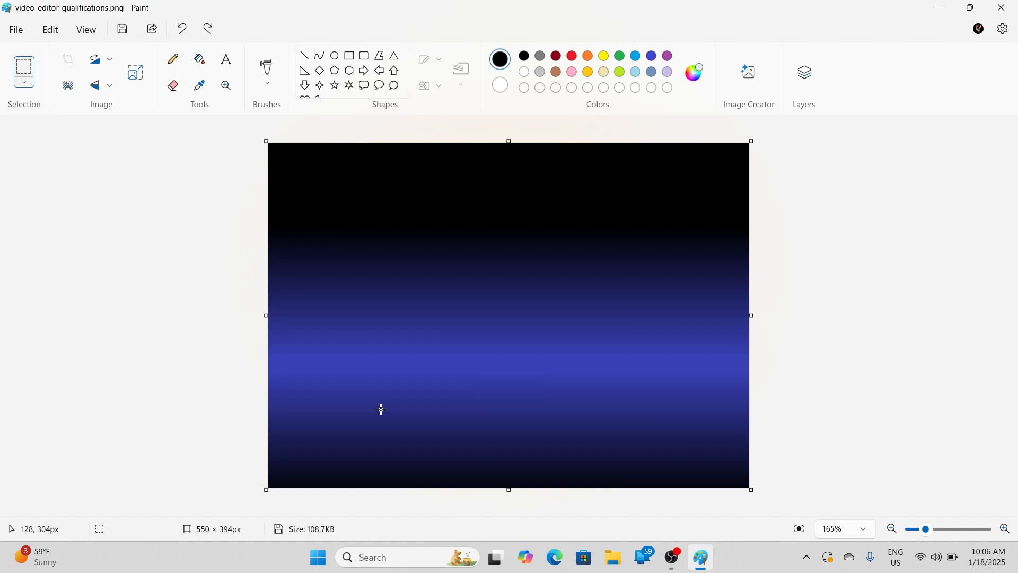
Step: Paste the copied gradient strip, place it over the middle of the canvas and flip it vertically
{"action": "key", "text": "ctrl+v"}
{"action": "left_click_drag", "start_coordinate": [418, 167], "coordinate": [422, 279]}
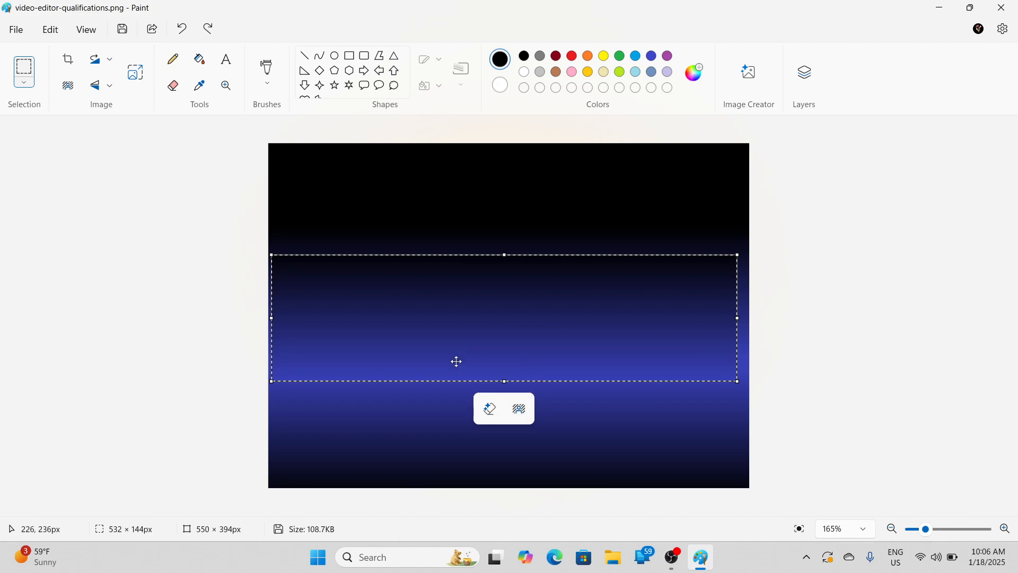
{"action": "mouse_move", "coordinate": [497, 317]}
{"action": "left_mouse_down"}
{"action": "mouse_move", "coordinate": [503, 336]}
{"action": "mouse_move", "coordinate": [500, 307]}
{"action": "left_mouse_up"}
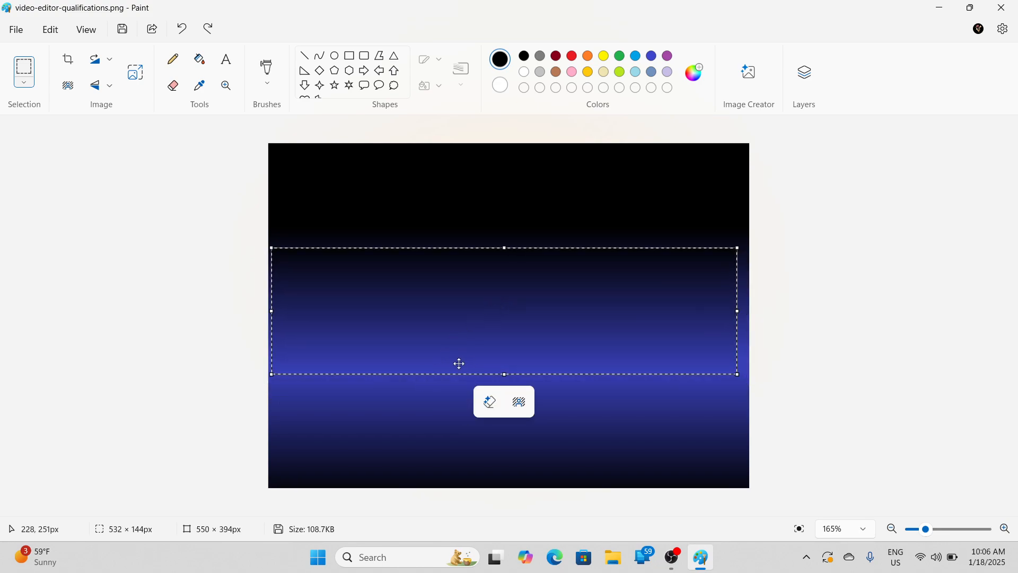
{"action": "left_click", "coordinate": [106, 90]}
{"action": "left_click", "coordinate": [106, 110]}
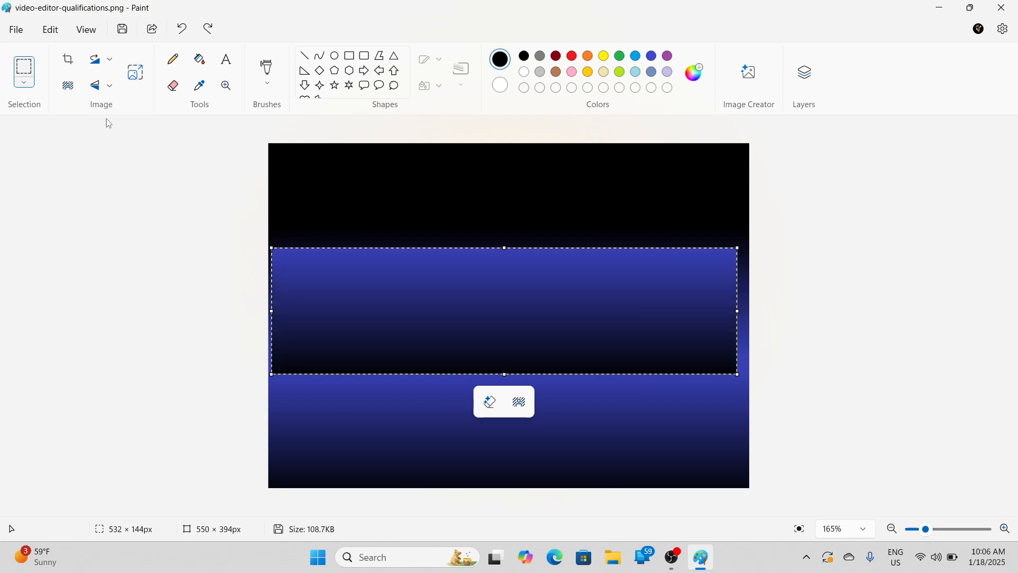
Step: Enlarge the flipped strip beyond the canvas edges and place it over the lower part, with its bright edge on the blue band
{"action": "left_click_drag", "start_coordinate": [526, 326], "coordinate": [510, 369]}
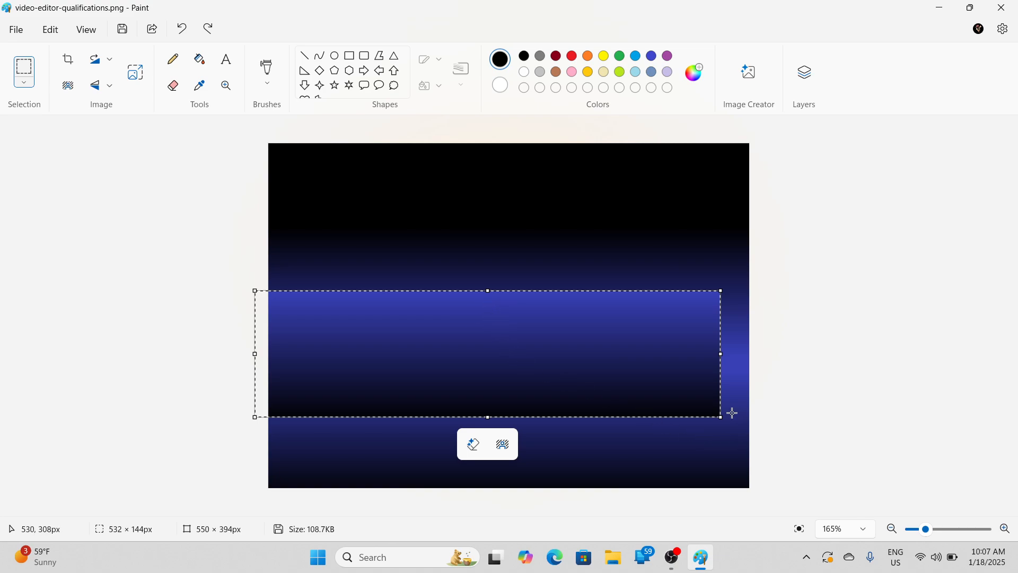
{"action": "left_click_drag", "start_coordinate": [726, 415], "coordinate": [784, 436]}
{"action": "left_click_drag", "start_coordinate": [579, 369], "coordinate": [552, 385]}
{"action": "left_click_drag", "start_coordinate": [495, 467], "coordinate": [493, 498]}
{"action": "left_click_drag", "start_coordinate": [529, 370], "coordinate": [530, 394]}
{"action": "left_click", "coordinate": [541, 326]}
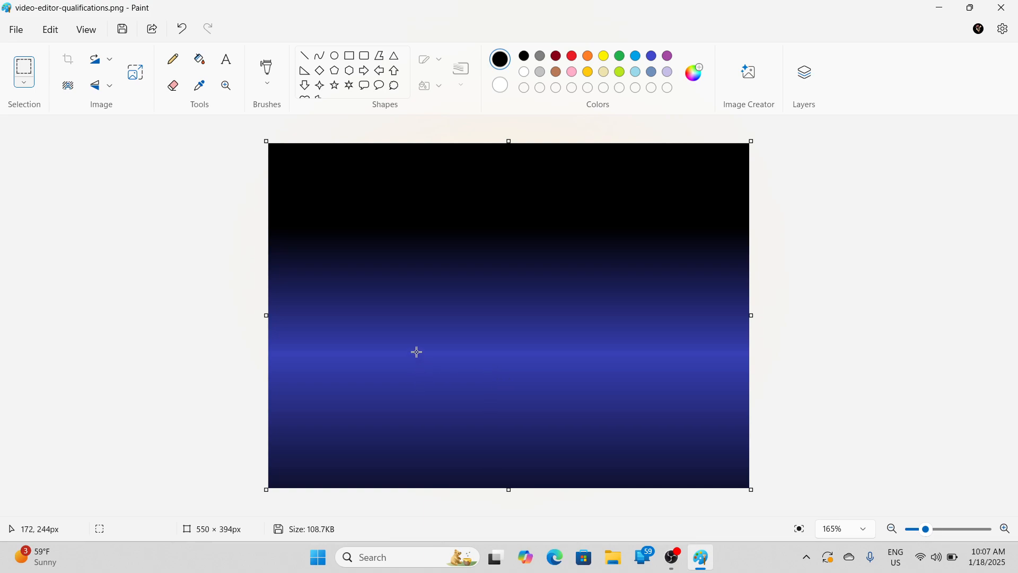
Step: Spray scattered white stars over the canvas with a large Airbrush, and add denser ones across the black upper sky at a smaller brush size
{"action": "left_click", "coordinate": [266, 67]}
{"action": "left_click", "coordinate": [269, 85]}
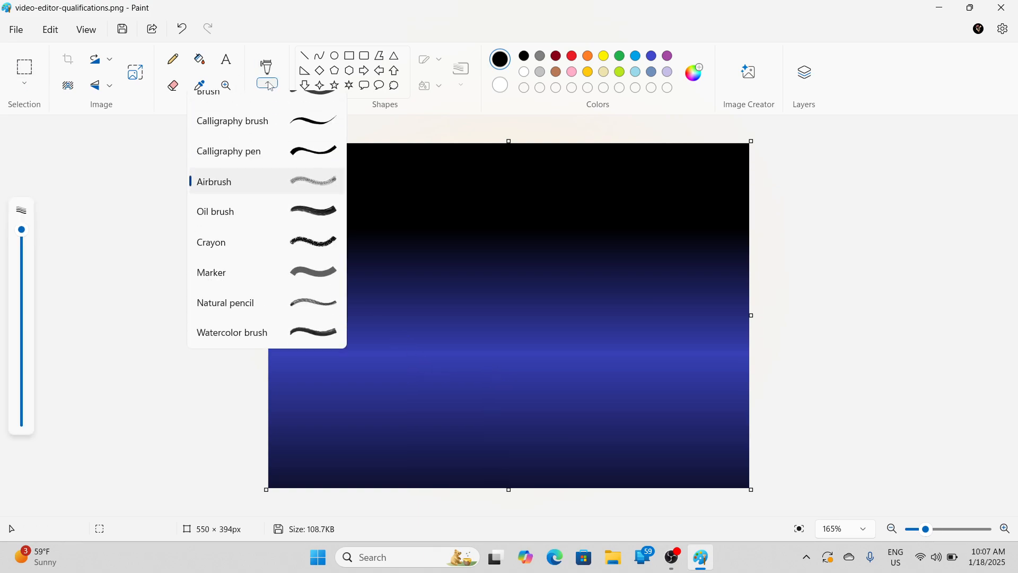
{"action": "left_click", "coordinate": [273, 199]}
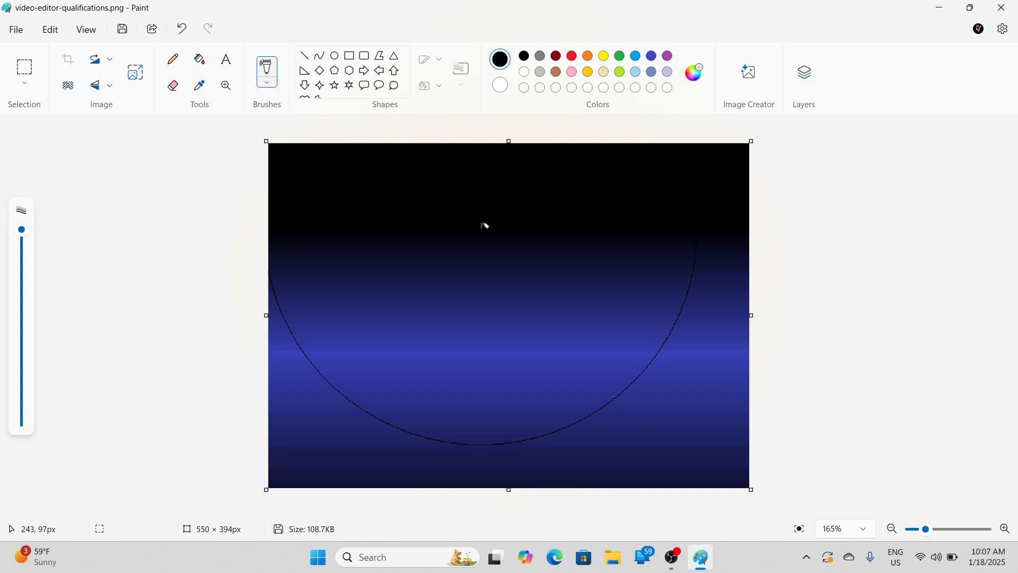
{"action": "left_click", "coordinate": [528, 75]}
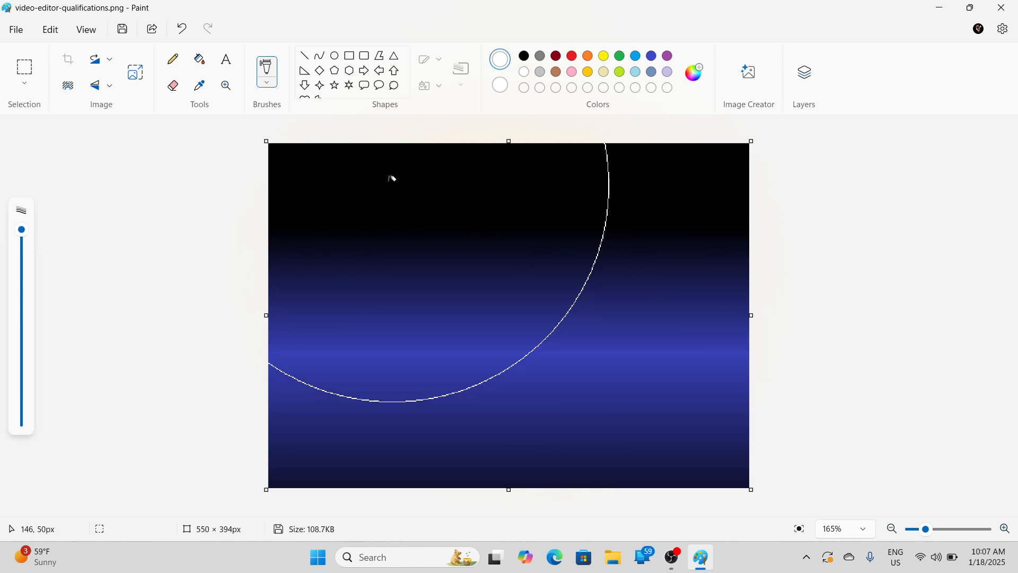
{"action": "mouse_move", "coordinate": [391, 177]}
{"action": "left_mouse_down"}
{"action": "mouse_move", "coordinate": [543, 179]}
{"action": "mouse_move", "coordinate": [627, 157]}
{"action": "mouse_move", "coordinate": [565, 141]}
{"action": "mouse_move", "coordinate": [473, 156]}
{"action": "mouse_move", "coordinate": [480, 210]}
{"action": "mouse_move", "coordinate": [421, 225]}
{"action": "mouse_move", "coordinate": [415, 190]}
{"action": "mouse_move", "coordinate": [382, 168]}
{"action": "left_mouse_up"}
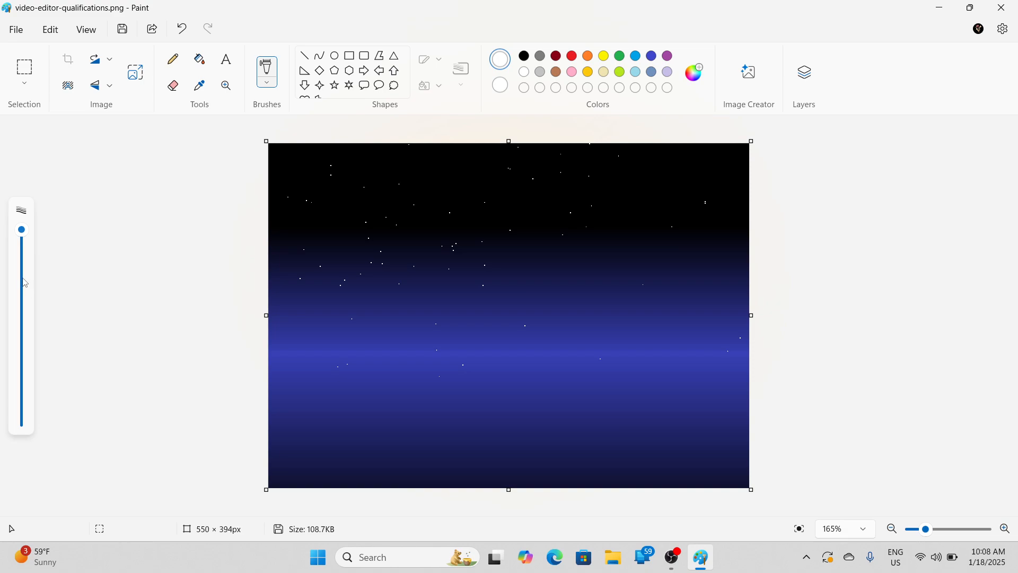
{"action": "left_click_drag", "start_coordinate": [25, 283], "coordinate": [21, 306]}
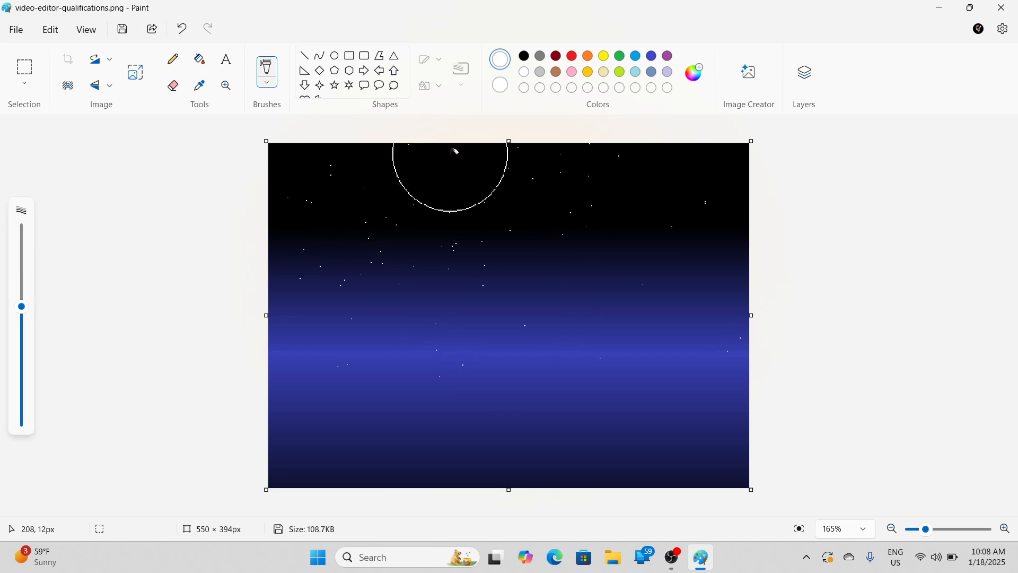
{"action": "mouse_move", "coordinate": [451, 154]}
{"action": "left_mouse_down"}
{"action": "mouse_move", "coordinate": [720, 156]}
{"action": "mouse_move", "coordinate": [707, 148]}
{"action": "mouse_move", "coordinate": [536, 173]}
{"action": "mouse_move", "coordinate": [318, 173]}
{"action": "mouse_move", "coordinate": [632, 166]}
{"action": "mouse_move", "coordinate": [625, 195]}
{"action": "left_mouse_up"}
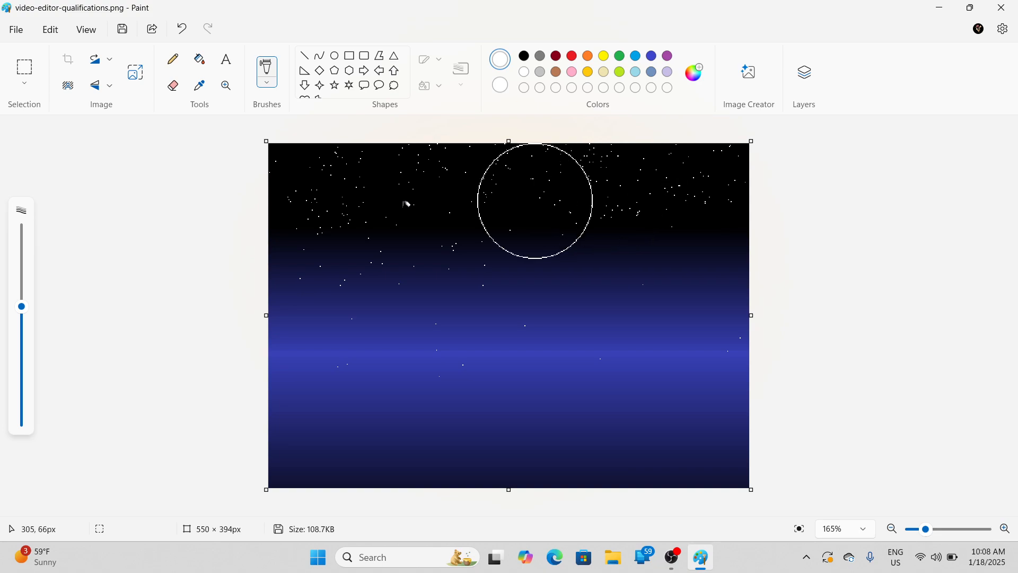
{"action": "left_click", "coordinate": [33, 72]}
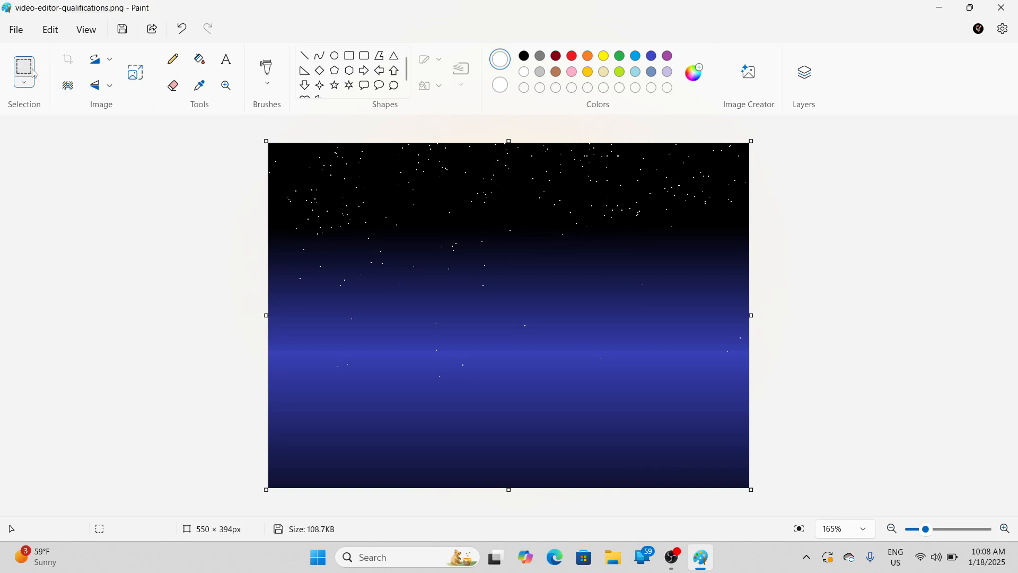
{"action": "left_click", "coordinate": [335, 88]}
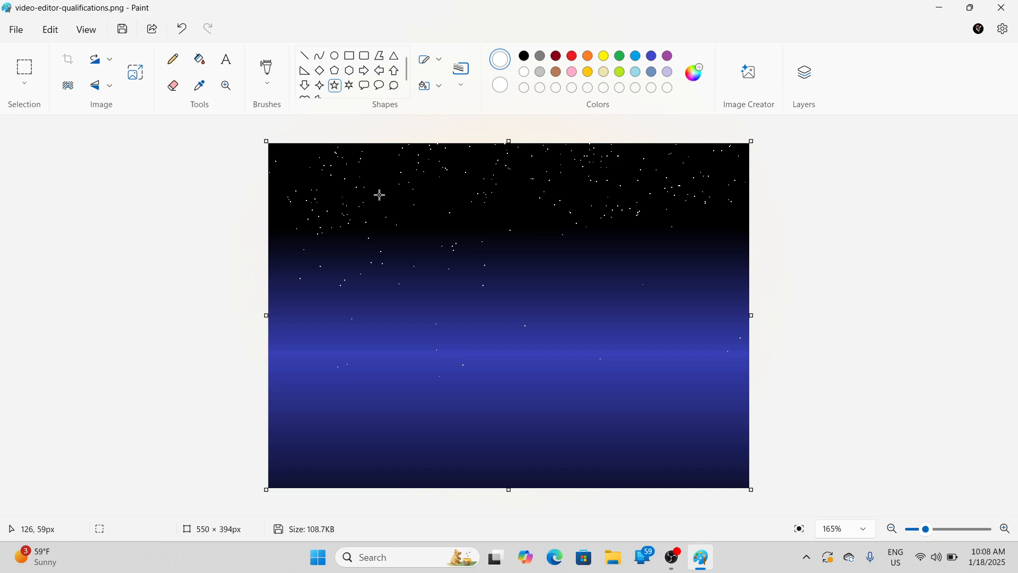
{"action": "mouse_move", "coordinate": [368, 175]}
{"action": "left_mouse_down"}
{"action": "mouse_move", "coordinate": [419, 218]}
{"action": "mouse_move", "coordinate": [405, 213]}
{"action": "left_mouse_up"}
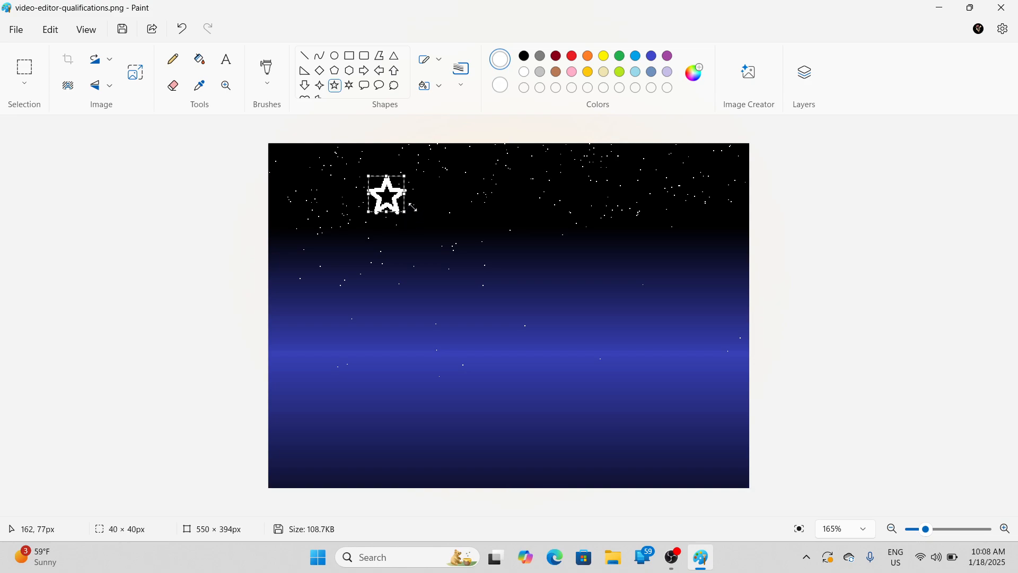
{"action": "left_click", "coordinate": [461, 69]}
{"action": "left_click", "coordinate": [464, 102]}
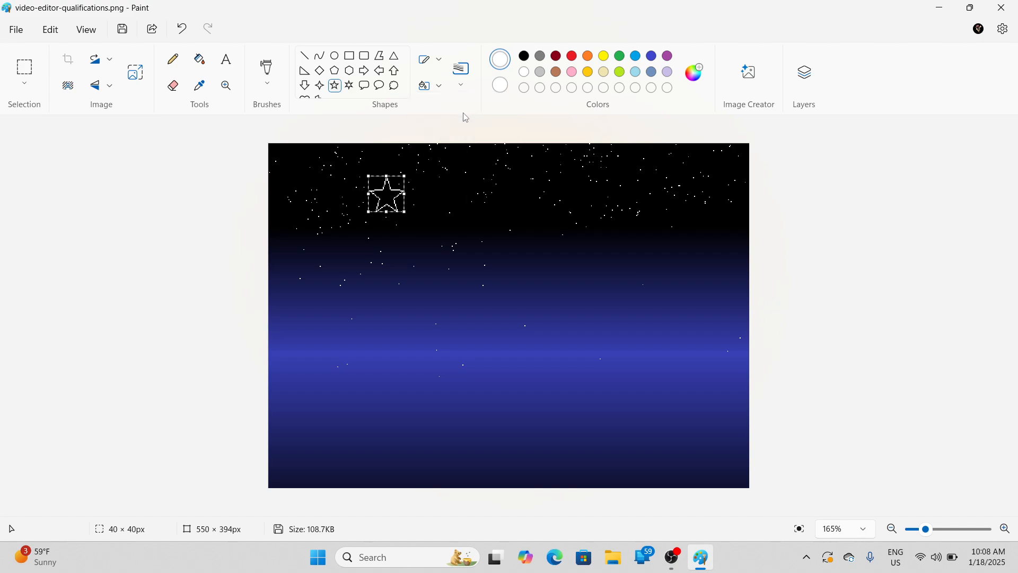
{"action": "key", "text": "Delete"}
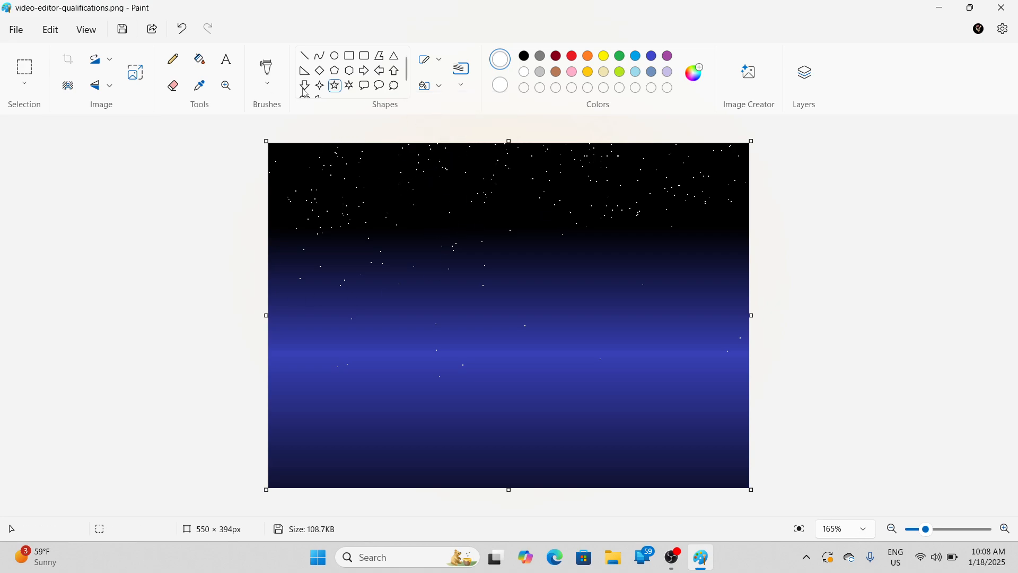
{"action": "left_click", "coordinate": [335, 56]}
{"action": "left_click_drag", "start_coordinate": [424, 152], "coordinate": [523, 265]}
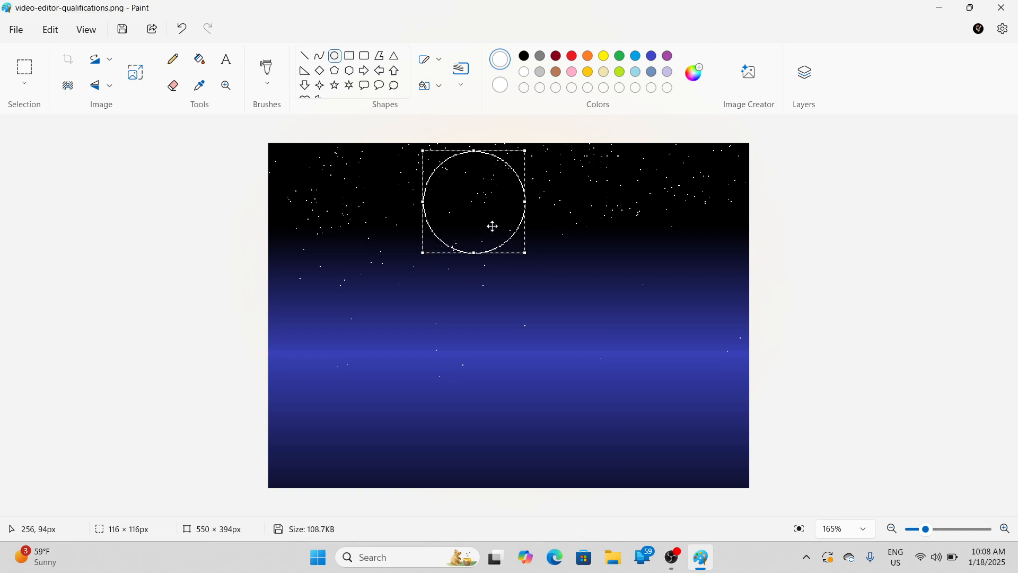
{"action": "key", "text": "Delete"}
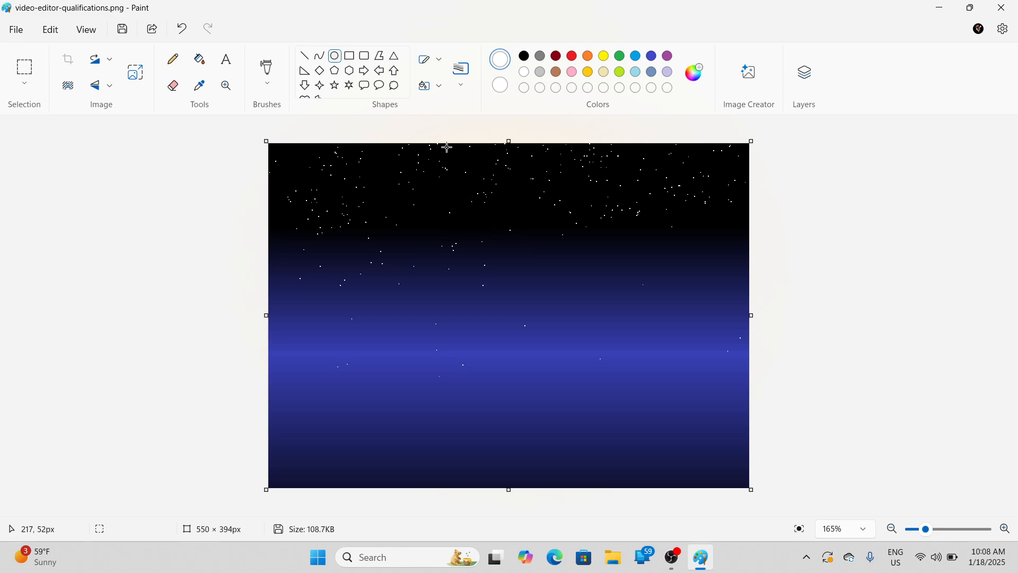
Step: Draw a solid-filled white circle about 76 × 76 px at the top of the sky, replacing a first attempt about 105 × 105 px
{"action": "left_click", "coordinate": [438, 89]}
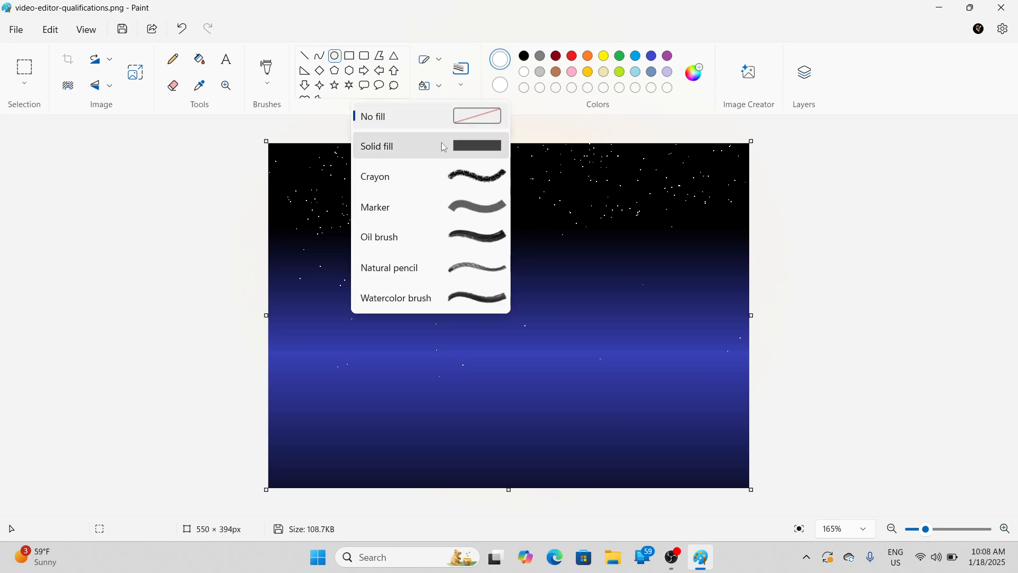
{"action": "left_click", "coordinate": [444, 147]}
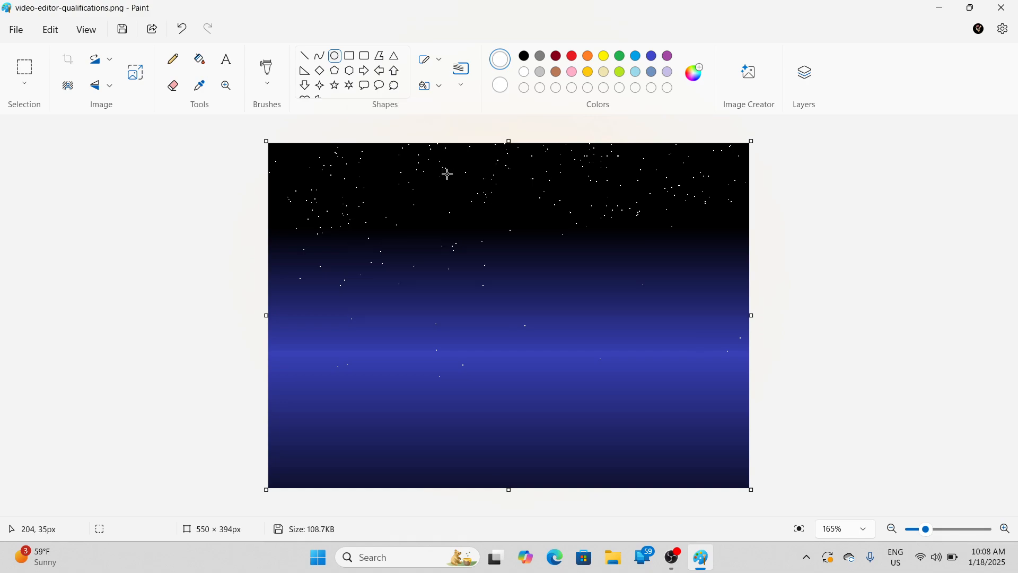
{"action": "left_click_drag", "start_coordinate": [403, 154], "coordinate": [482, 284]}
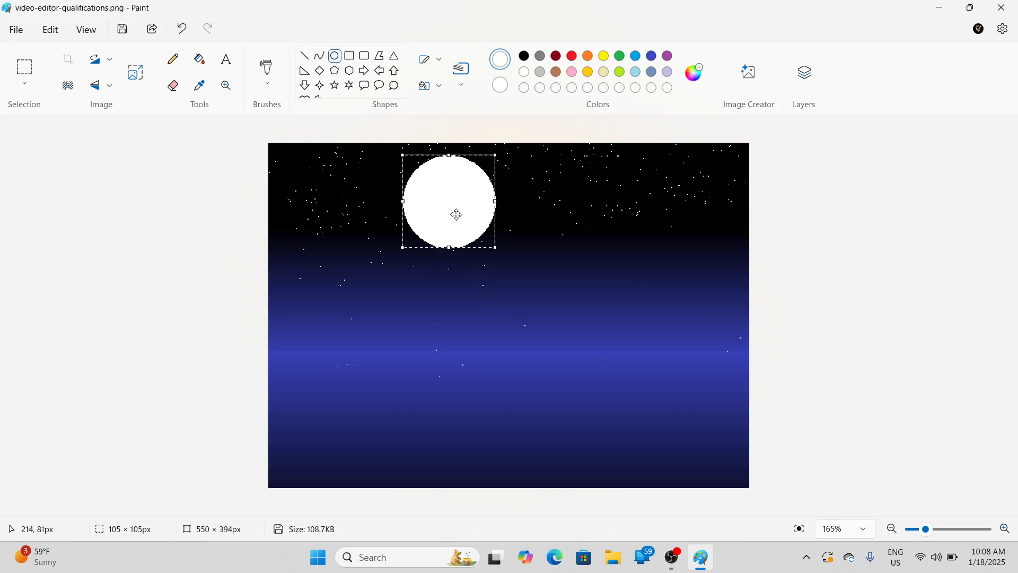
{"action": "left_click_drag", "start_coordinate": [456, 213], "coordinate": [482, 214]}
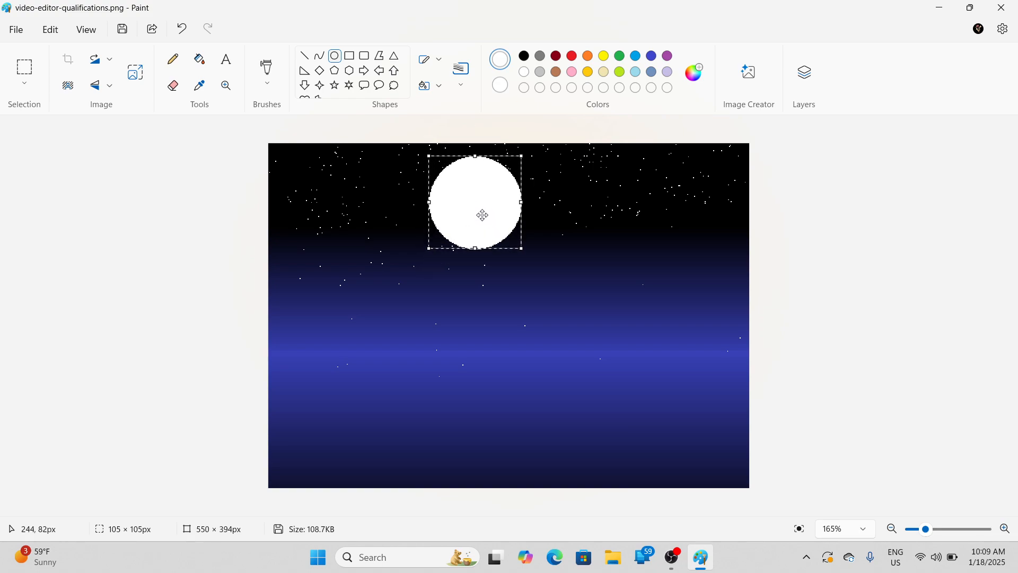
{"action": "key", "text": "Delete"}
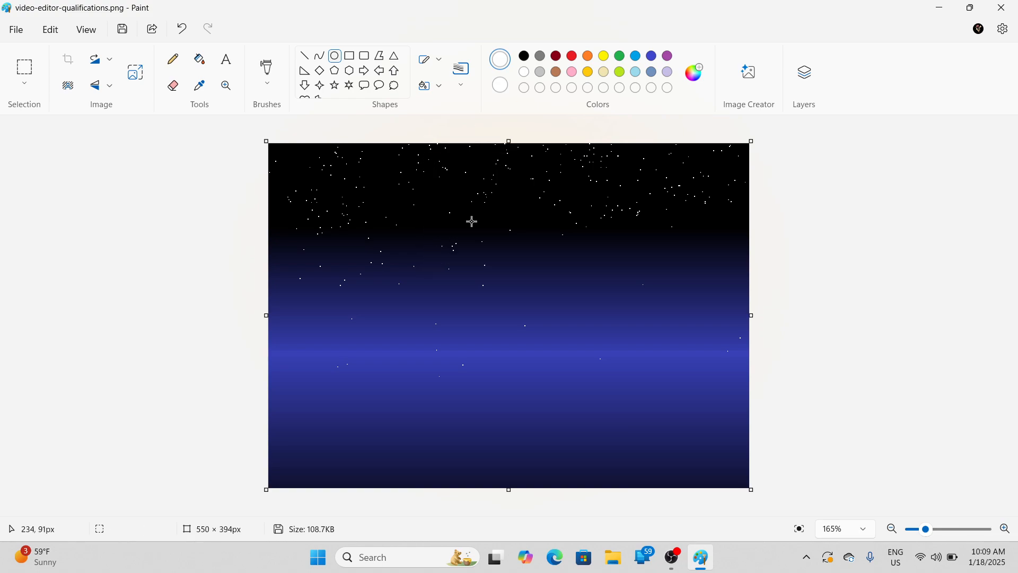
{"action": "left_click_drag", "start_coordinate": [434, 163], "coordinate": [475, 184]}
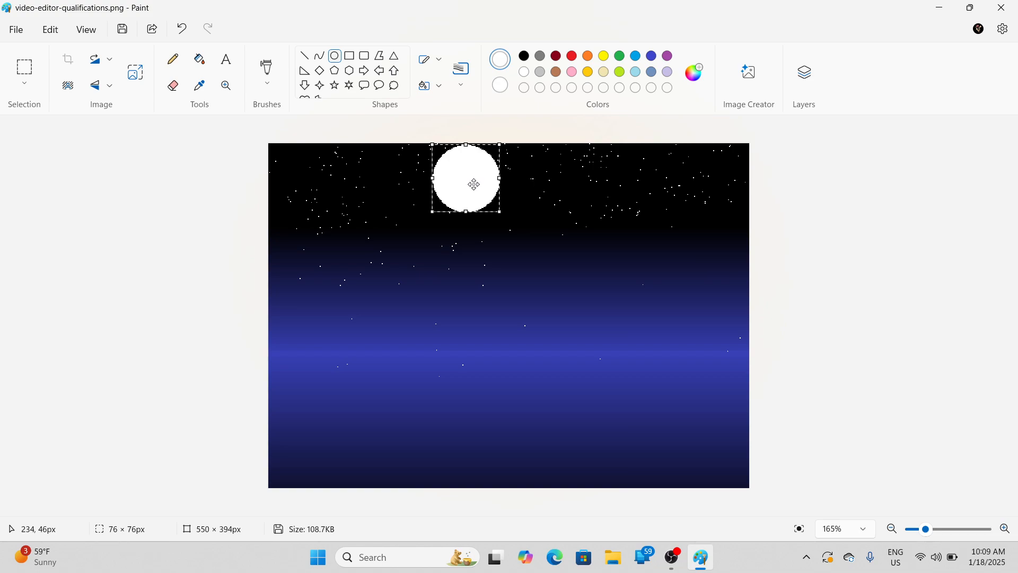
{"action": "left_click", "coordinate": [603, 202]}
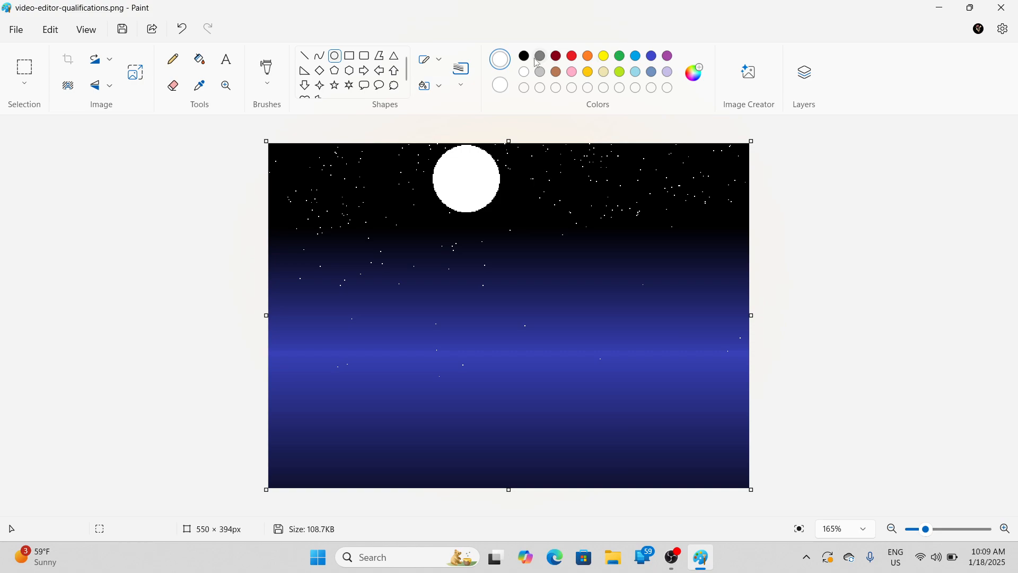
Step: Set both colors to black and draw a solid black circle over the white one's upper part, leaving a crescent moon
{"action": "left_click", "coordinate": [501, 84]}
{"action": "left_click", "coordinate": [525, 56]}
{"action": "left_click", "coordinate": [501, 59]}
{"action": "left_click", "coordinate": [525, 57]}
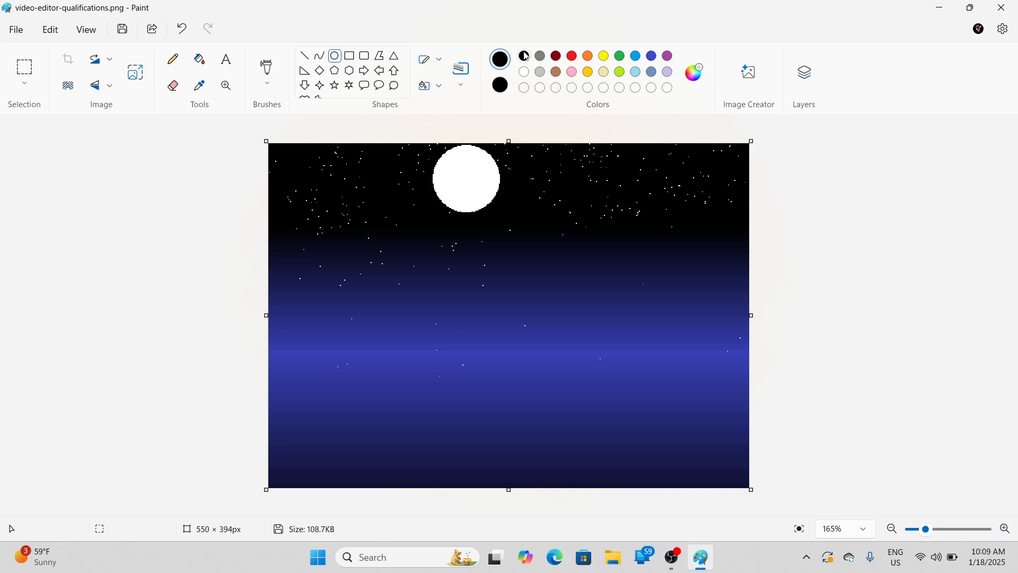
{"action": "left_click_drag", "start_coordinate": [465, 151], "coordinate": [486, 173]}
{"action": "left_click", "coordinate": [530, 201]}
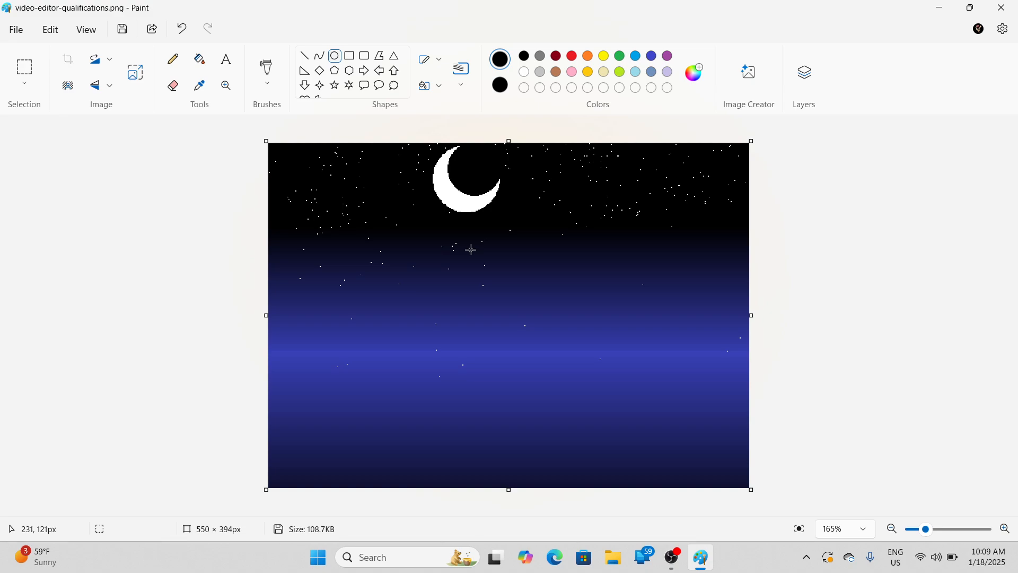
Step: Draw a thin black mountain ridge freehand across the lower part of the canvas with a brush, and close the gap in the line
{"action": "left_click", "coordinate": [173, 59]}
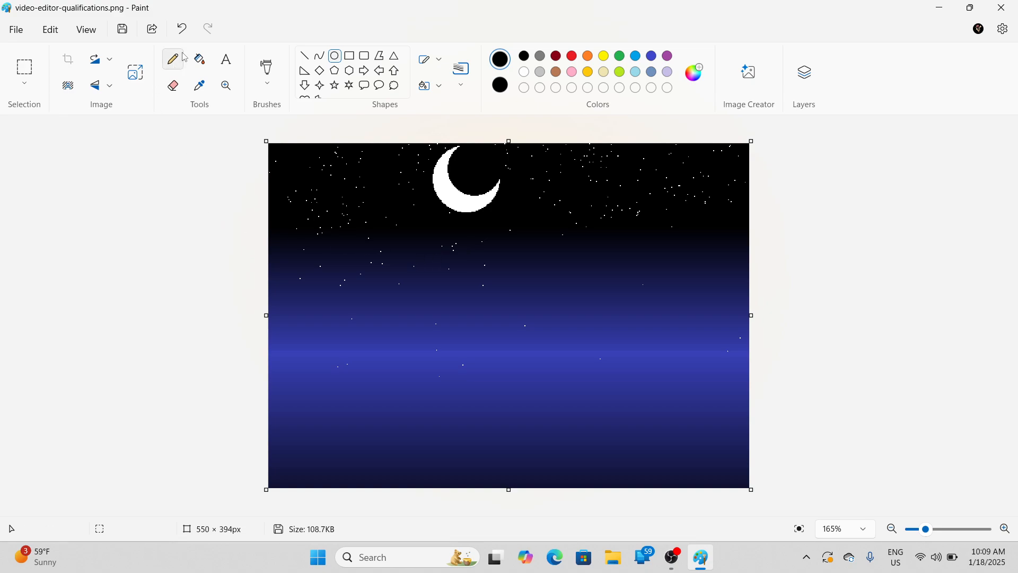
{"action": "left_click", "coordinate": [267, 67]}
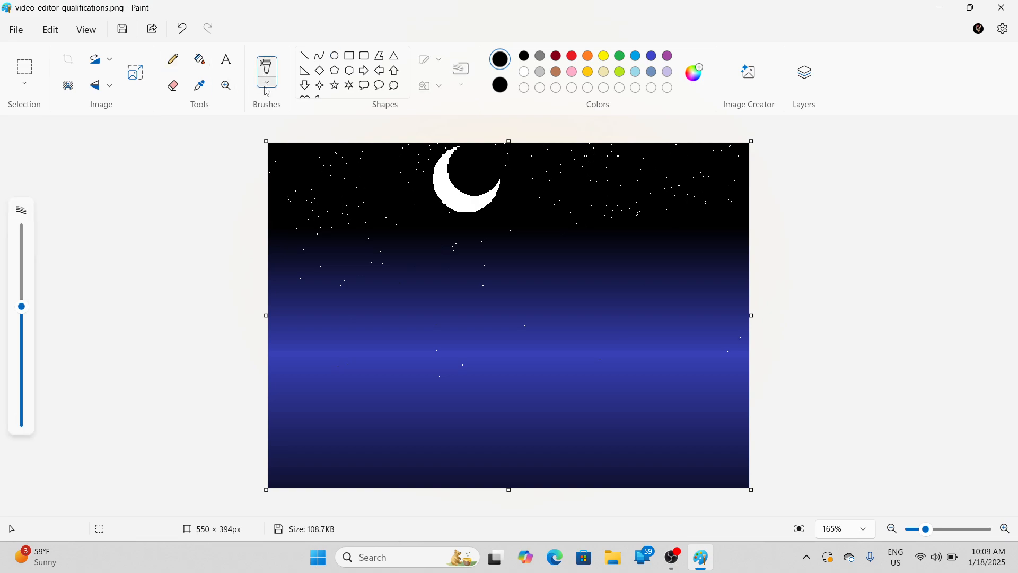
{"action": "left_click", "coordinate": [268, 83]}
{"action": "left_click", "coordinate": [291, 111]}
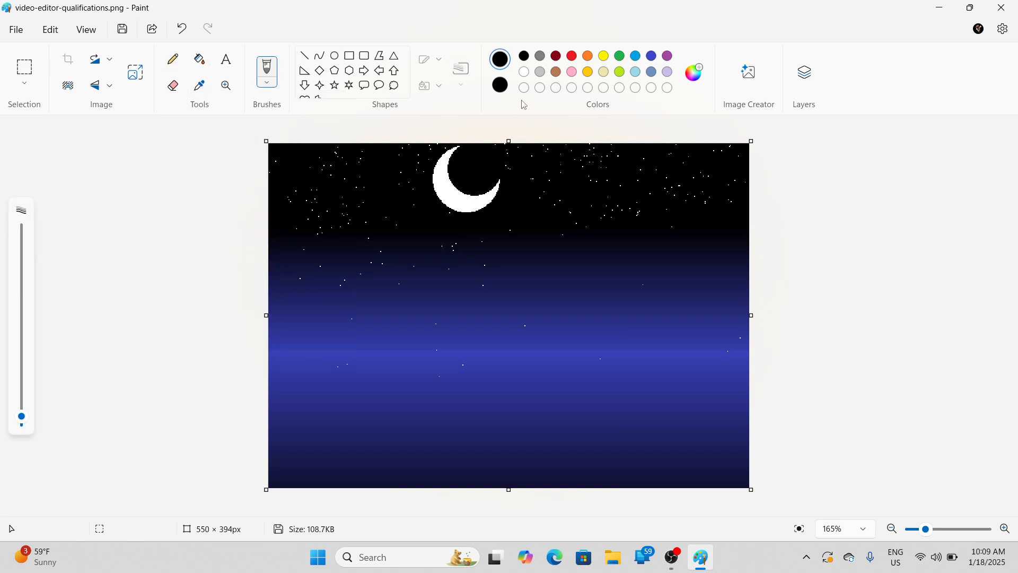
{"action": "left_click_drag", "start_coordinate": [18, 409], "coordinate": [20, 417]}
{"action": "mouse_move", "coordinate": [382, 424]}
{"action": "left_mouse_down"}
{"action": "mouse_move", "coordinate": [332, 346]}
{"action": "mouse_move", "coordinate": [292, 347]}
{"action": "mouse_move", "coordinate": [269, 371]}
{"action": "left_mouse_up"}
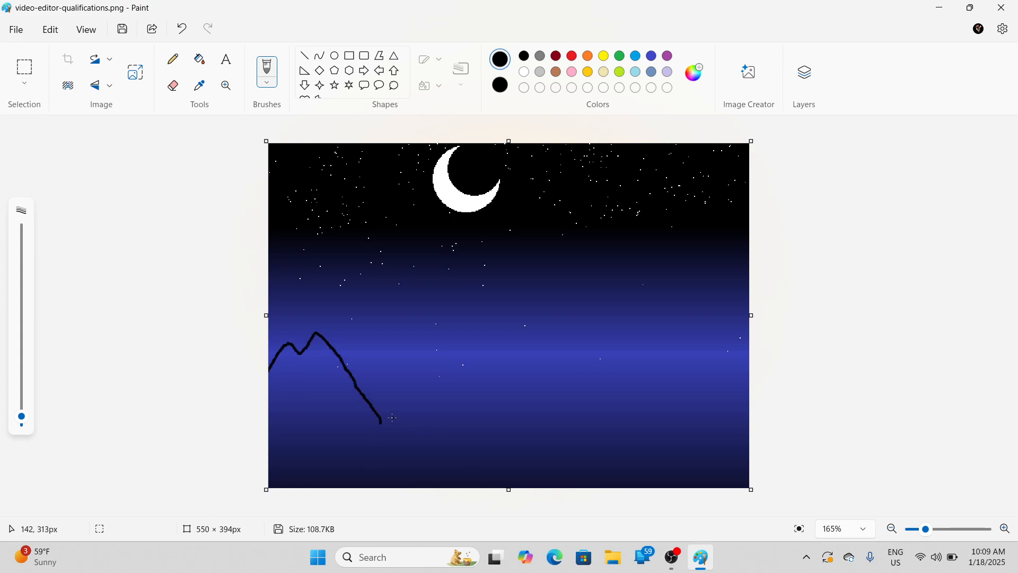
{"action": "mouse_move", "coordinate": [385, 426]}
{"action": "left_mouse_down"}
{"action": "mouse_move", "coordinate": [415, 463]}
{"action": "mouse_move", "coordinate": [513, 428]}
{"action": "mouse_move", "coordinate": [602, 340]}
{"action": "mouse_move", "coordinate": [645, 400]}
{"action": "mouse_move", "coordinate": [683, 384]}
{"action": "mouse_move", "coordinate": [705, 350]}
{"action": "mouse_move", "coordinate": [748, 389]}
{"action": "mouse_move", "coordinate": [828, 432]}
{"action": "left_mouse_up"}
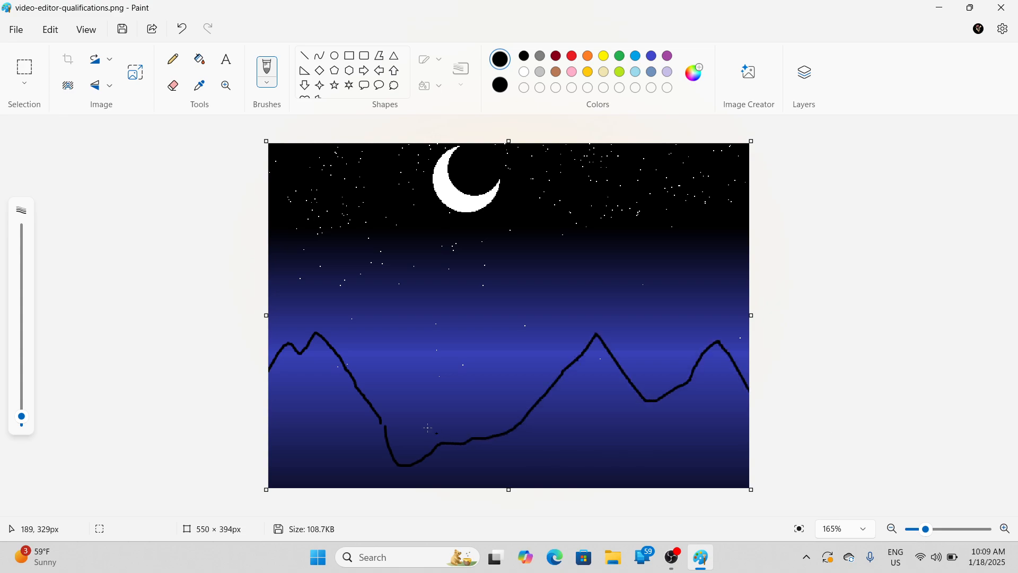
{"action": "left_click_drag", "start_coordinate": [382, 414], "coordinate": [386, 431]}
Step: Fill several spots of the gradient beneath the left mountain ridge with black
{"action": "left_click", "coordinate": [205, 66]}
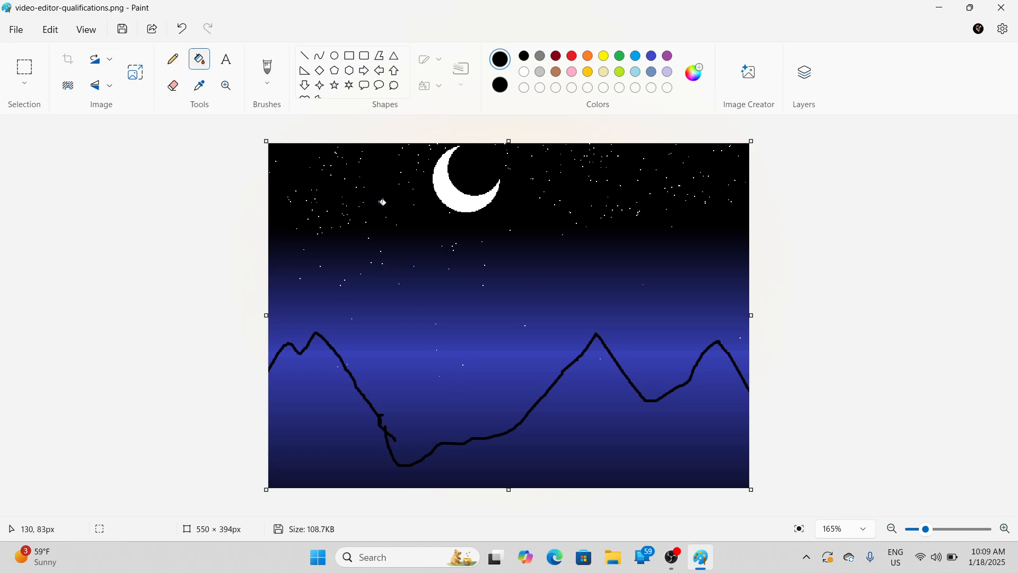
{"action": "left_click", "coordinate": [336, 388]}
{"action": "left_click", "coordinate": [335, 415]}
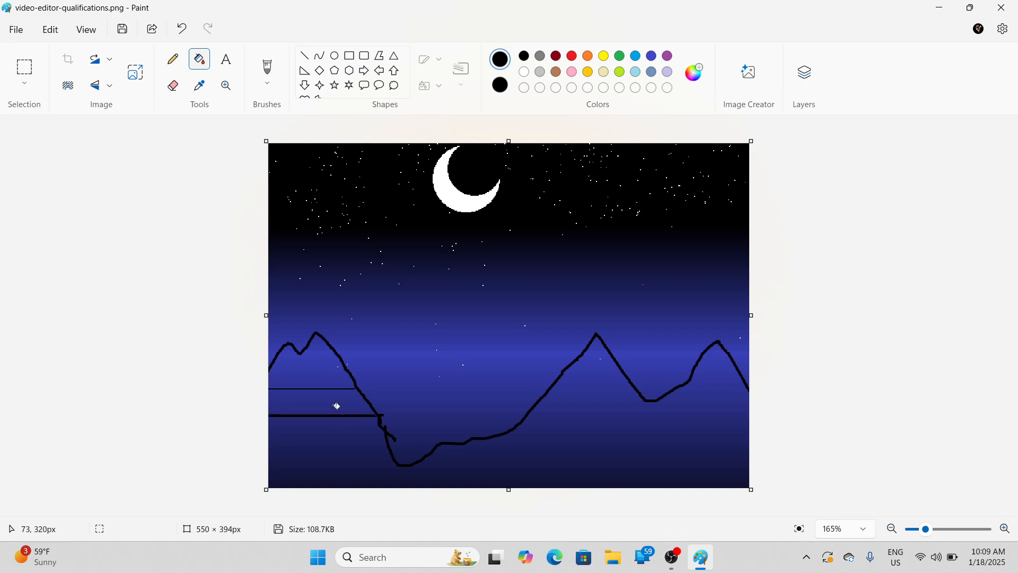
{"action": "left_click", "coordinate": [335, 407]}
{"action": "left_click", "coordinate": [343, 431]}
{"action": "left_click", "coordinate": [348, 440]}
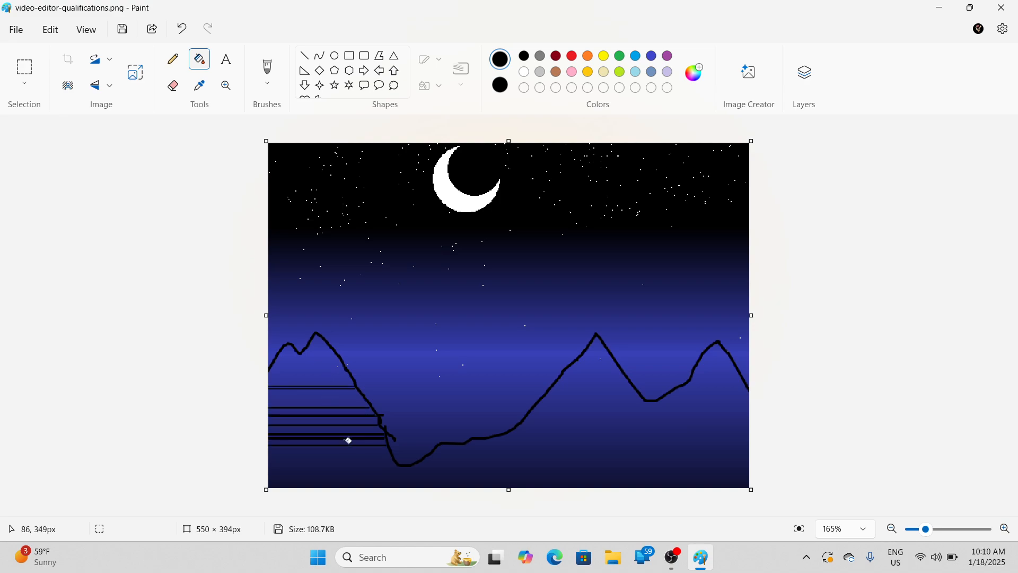
{"action": "left_click", "coordinate": [334, 421]}
{"action": "left_click", "coordinate": [318, 391]}
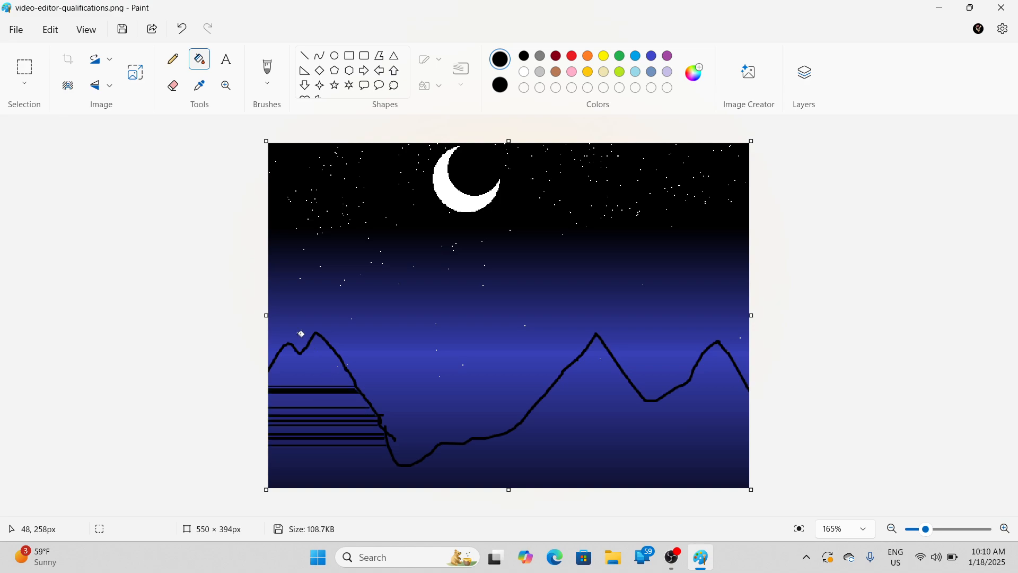
Step: Enlarge the brush and paint thick black strokes beneath the ridge, from the left mountain along the valley to the right peak
{"action": "left_click", "coordinate": [274, 62]}
{"action": "left_click_drag", "start_coordinate": [22, 393], "coordinate": [28, 365]}
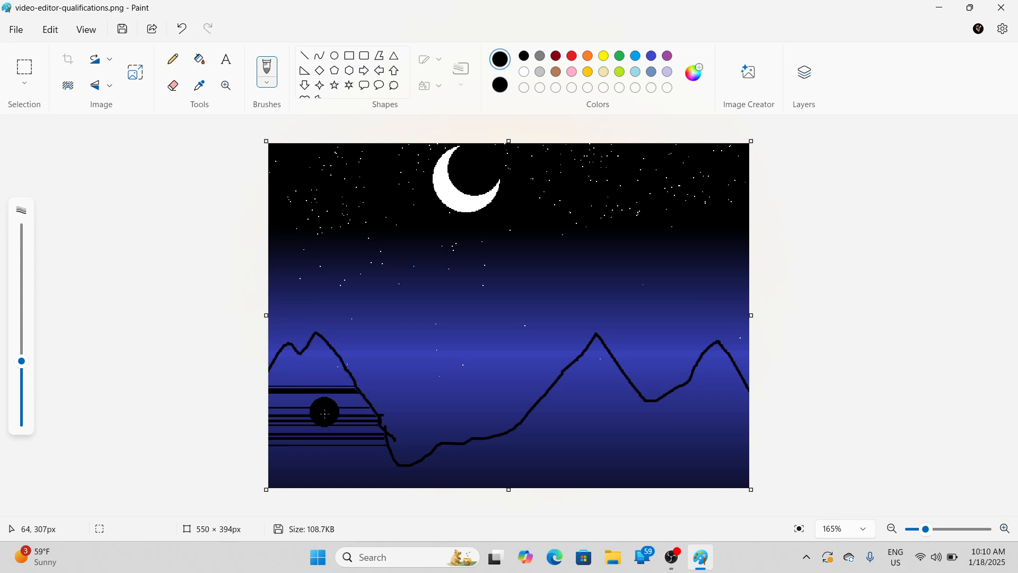
{"action": "mouse_move", "coordinate": [309, 404]}
{"action": "left_mouse_down"}
{"action": "mouse_move", "coordinate": [304, 433]}
{"action": "mouse_move", "coordinate": [271, 393]}
{"action": "mouse_move", "coordinate": [281, 457]}
{"action": "mouse_move", "coordinate": [296, 418]}
{"action": "mouse_move", "coordinate": [312, 447]}
{"action": "mouse_move", "coordinate": [307, 423]}
{"action": "mouse_move", "coordinate": [317, 474]}
{"action": "mouse_move", "coordinate": [306, 476]}
{"action": "mouse_move", "coordinate": [476, 488]}
{"action": "mouse_move", "coordinate": [587, 415]}
{"action": "mouse_move", "coordinate": [594, 386]}
{"action": "mouse_move", "coordinate": [619, 460]}
{"action": "mouse_move", "coordinate": [643, 465]}
{"action": "left_mouse_up"}
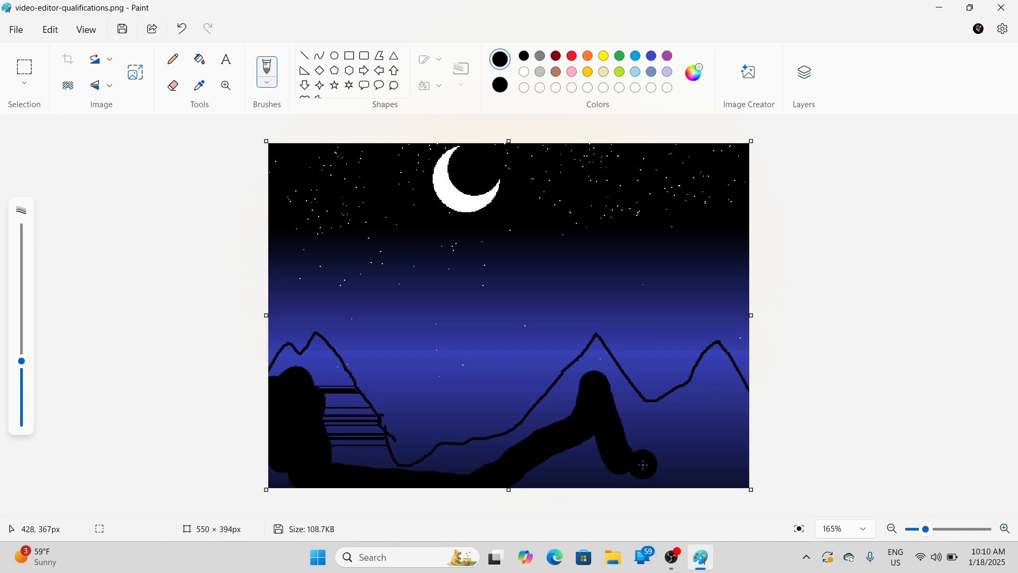
Step: Fill several bands of the blue gradient above the valley and between the peaks with black
{"action": "left_click", "coordinate": [199, 59]}
{"action": "left_click", "coordinate": [428, 342]}
{"action": "left_click", "coordinate": [433, 369]}
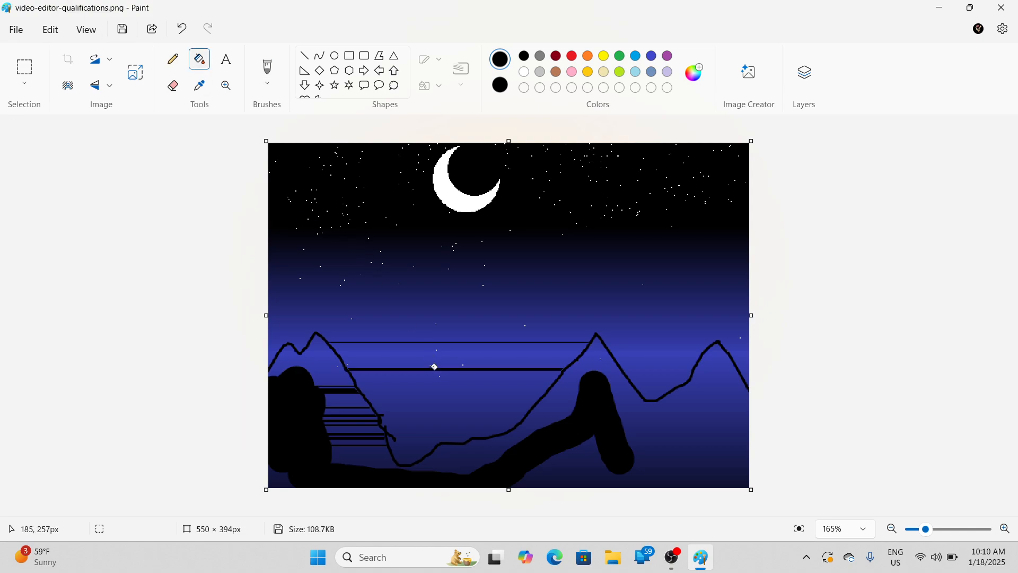
{"action": "left_click", "coordinate": [450, 309]}
{"action": "left_click", "coordinate": [442, 335]}
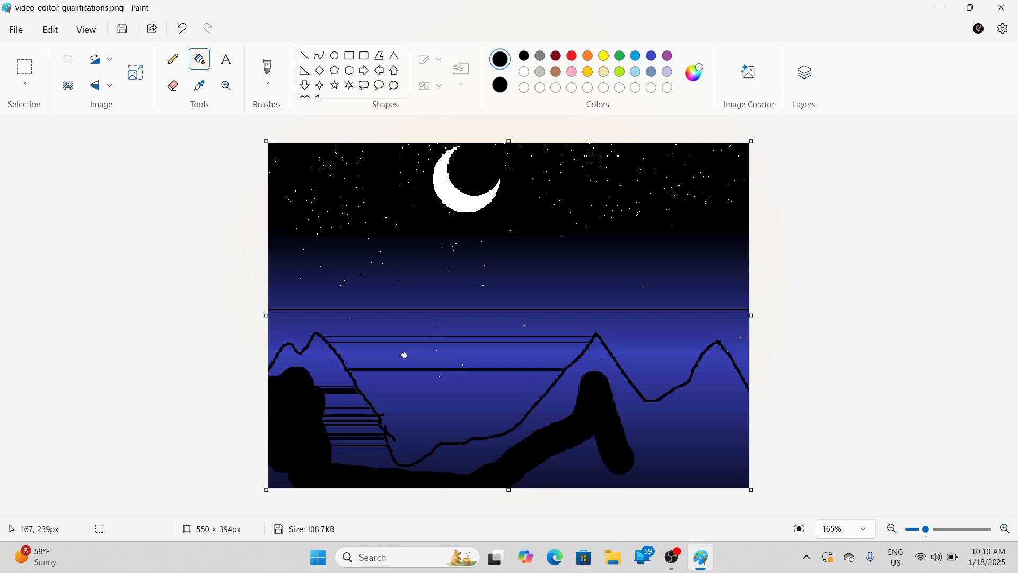
Step: Undo the black fills in the gradient bands above the valley and between the peaks
{"action": "key", "text": "ctrl+z"}
{"action": "key", "text": "ctrl+z"}
{"action": "key", "text": "ctrl+z"}
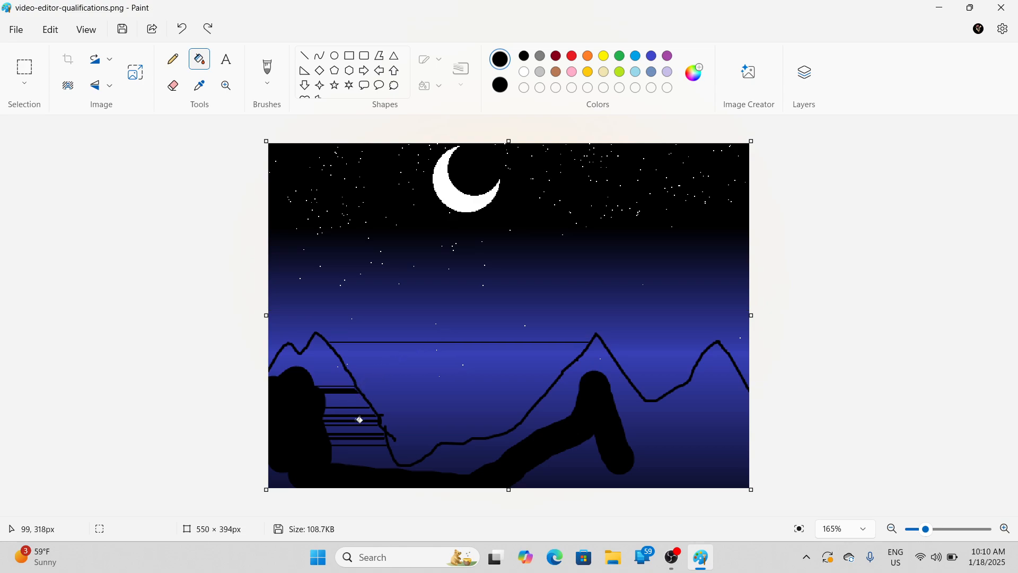
{"action": "key", "text": "ctrl+z"}
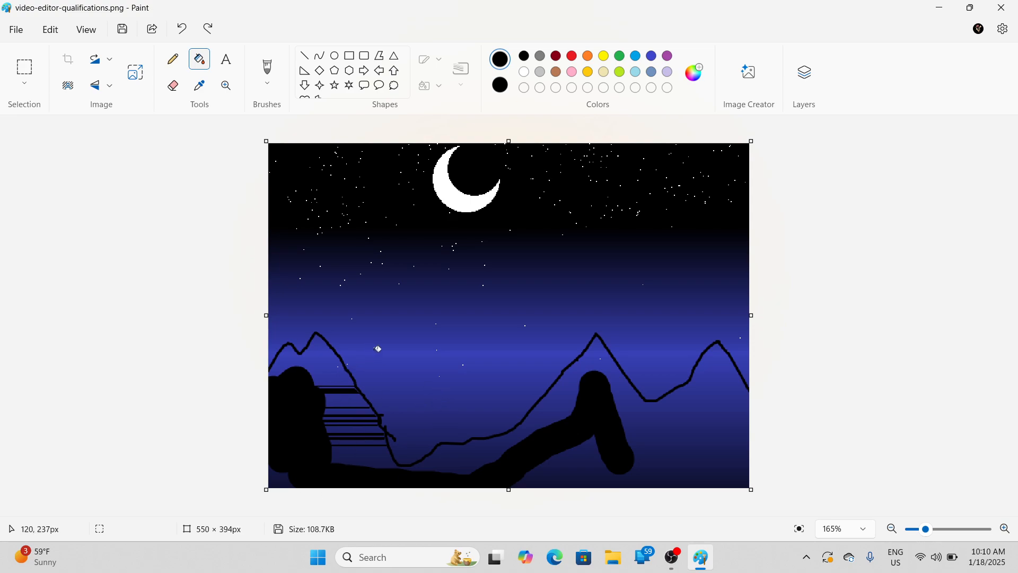
{"action": "left_click", "coordinate": [389, 352]}
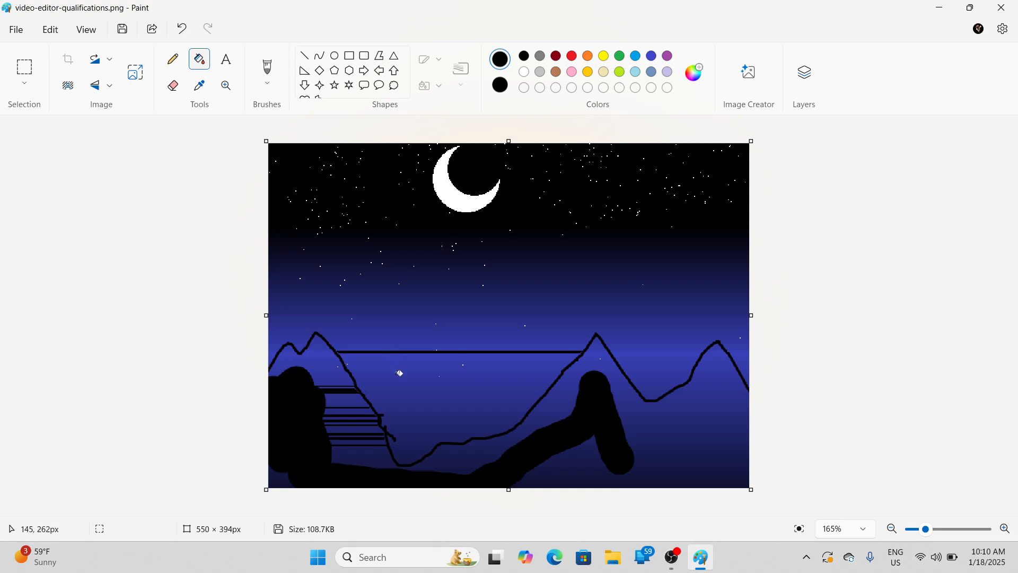
{"action": "key", "text": "ctrl+z"}
Step: Paint the two right-hand mountains solid black with the thick brush, covering the ridge outline down toward the valley
{"action": "left_click", "coordinate": [266, 68]}
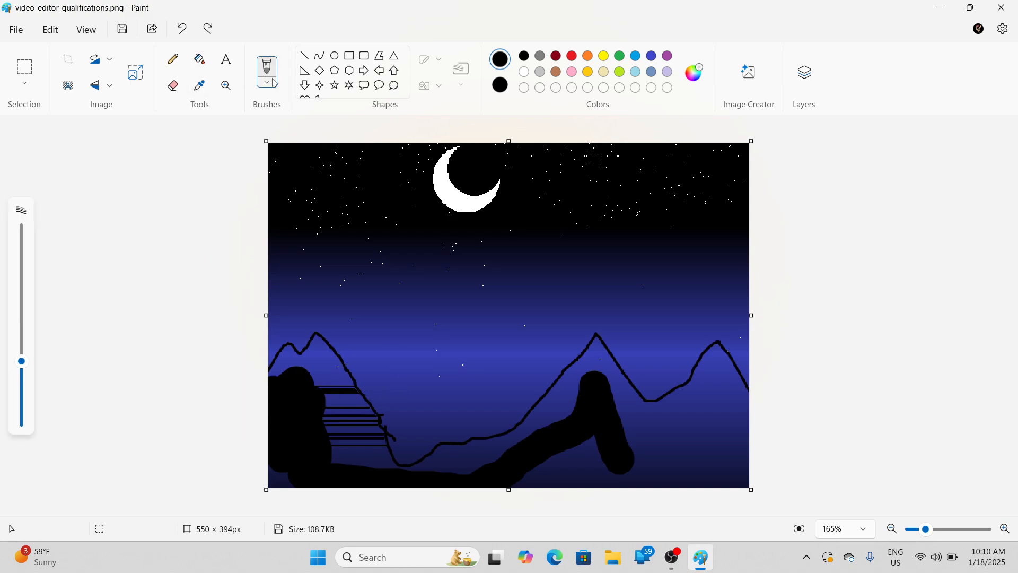
{"action": "mouse_move", "coordinate": [592, 398]}
{"action": "left_mouse_down"}
{"action": "mouse_move", "coordinate": [592, 362]}
{"action": "mouse_move", "coordinate": [623, 448]}
{"action": "mouse_move", "coordinate": [683, 455]}
{"action": "mouse_move", "coordinate": [535, 477]}
{"action": "left_mouse_up"}
{"action": "mouse_move", "coordinate": [594, 451]}
{"action": "left_mouse_down"}
{"action": "mouse_move", "coordinate": [744, 467]}
{"action": "mouse_move", "coordinate": [502, 474]}
{"action": "mouse_move", "coordinate": [675, 473]}
{"action": "mouse_move", "coordinate": [712, 440]}
{"action": "mouse_move", "coordinate": [711, 366]}
{"action": "mouse_move", "coordinate": [758, 465]}
{"action": "mouse_move", "coordinate": [704, 466]}
{"action": "mouse_move", "coordinate": [729, 443]}
{"action": "left_mouse_up"}
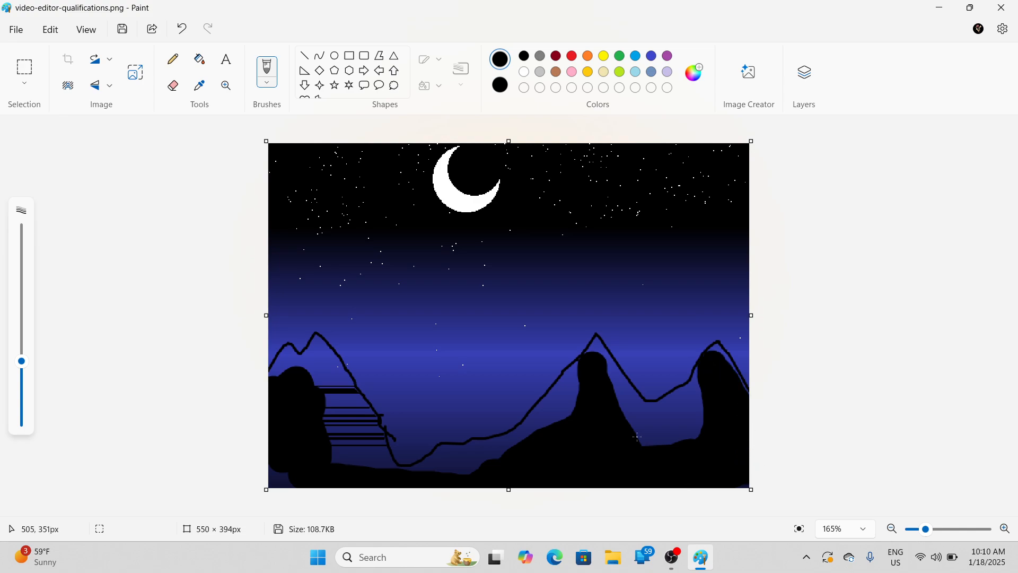
{"action": "mouse_move", "coordinate": [637, 436]}
{"action": "left_mouse_down"}
{"action": "mouse_move", "coordinate": [587, 437]}
{"action": "mouse_move", "coordinate": [690, 426]}
{"action": "mouse_move", "coordinate": [698, 396]}
{"action": "mouse_move", "coordinate": [633, 424]}
{"action": "mouse_move", "coordinate": [606, 415]}
{"action": "mouse_move", "coordinate": [606, 404]}
{"action": "mouse_move", "coordinate": [636, 394]}
{"action": "mouse_move", "coordinate": [578, 402]}
{"action": "left_mouse_up"}
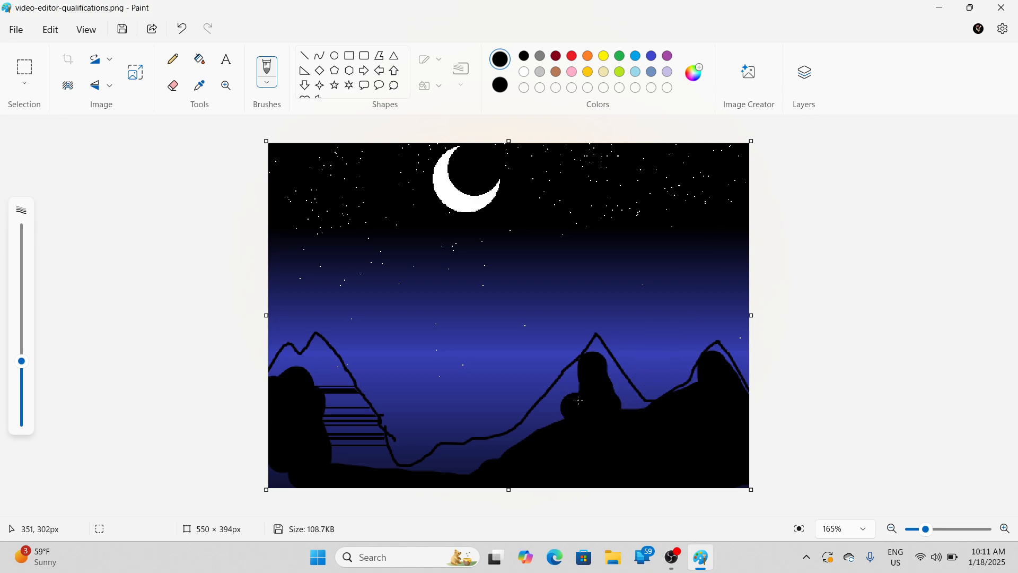
{"action": "mouse_move", "coordinate": [601, 366]}
{"action": "left_mouse_down"}
{"action": "mouse_move", "coordinate": [642, 415]}
{"action": "mouse_move", "coordinate": [623, 387]}
{"action": "mouse_move", "coordinate": [678, 403]}
{"action": "mouse_move", "coordinate": [712, 385]}
{"action": "mouse_move", "coordinate": [720, 351]}
{"action": "mouse_move", "coordinate": [682, 404]}
{"action": "mouse_move", "coordinate": [726, 351]}
{"action": "mouse_move", "coordinate": [771, 414]}
{"action": "left_mouse_up"}
{"action": "mouse_move", "coordinate": [597, 363]}
{"action": "left_mouse_down"}
{"action": "mouse_move", "coordinate": [589, 414]}
{"action": "mouse_move", "coordinate": [547, 445]}
{"action": "mouse_move", "coordinate": [591, 346]}
{"action": "mouse_move", "coordinate": [544, 420]}
{"action": "mouse_move", "coordinate": [484, 457]}
{"action": "mouse_move", "coordinate": [386, 470]}
{"action": "left_mouse_up"}
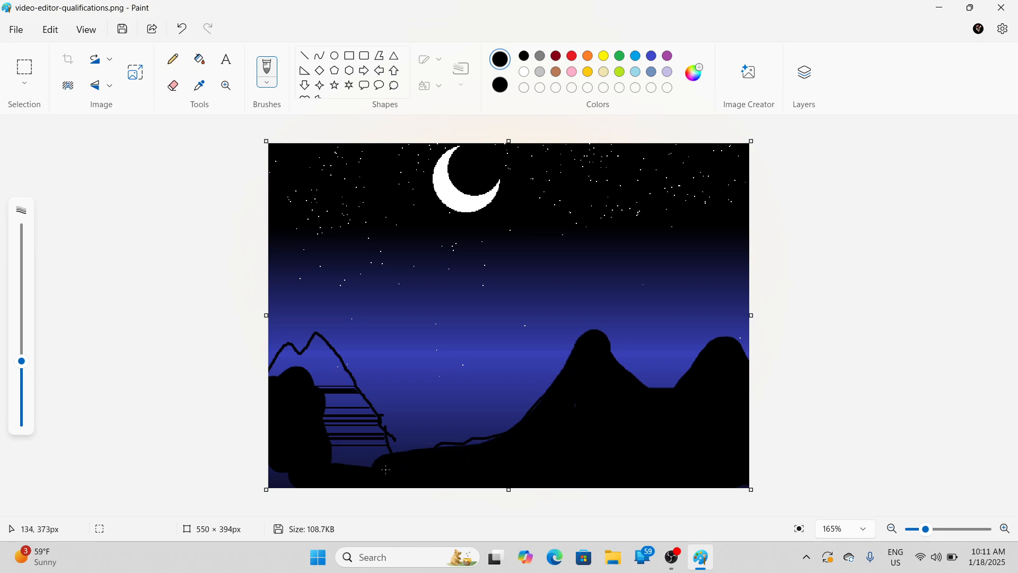
Step: Paint the valley floor and the left mountain solid black, and reduce the brush size
{"action": "mouse_move", "coordinate": [539, 427]}
{"action": "left_mouse_down"}
{"action": "mouse_move", "coordinate": [342, 457]}
{"action": "mouse_move", "coordinate": [304, 336]}
{"action": "mouse_move", "coordinate": [366, 409]}
{"action": "mouse_move", "coordinate": [331, 407]}
{"action": "mouse_move", "coordinate": [333, 394]}
{"action": "mouse_move", "coordinate": [313, 469]}
{"action": "mouse_move", "coordinate": [276, 480]}
{"action": "left_mouse_up"}
{"action": "mouse_move", "coordinate": [270, 400]}
{"action": "left_mouse_down"}
{"action": "mouse_move", "coordinate": [297, 341]}
{"action": "mouse_move", "coordinate": [256, 399]}
{"action": "left_mouse_up"}
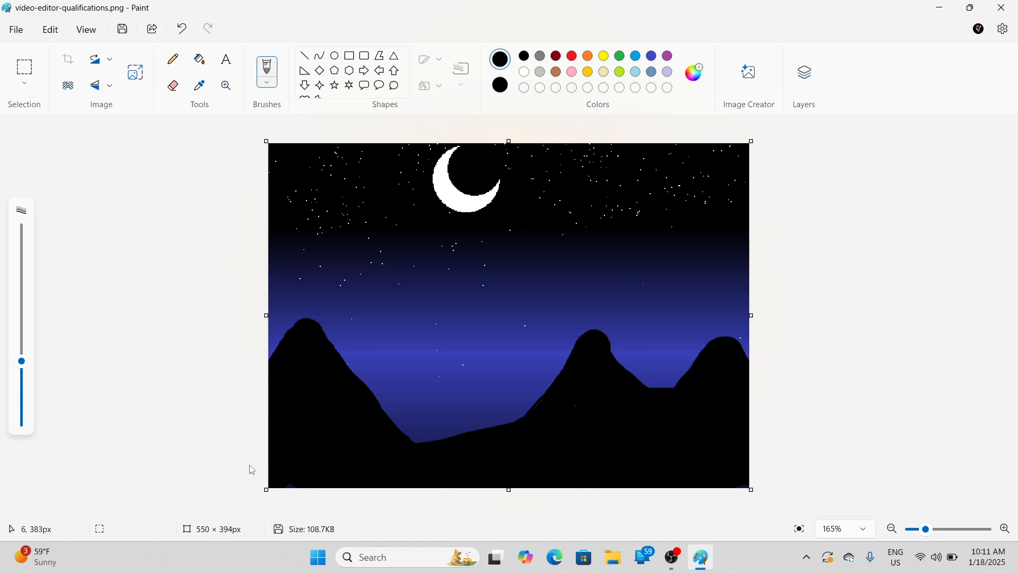
{"action": "left_click_drag", "start_coordinate": [21, 365], "coordinate": [21, 393]}
Step: Set the night scene as the desktop background with the Fill option, check it on the desktop and return to Paint
{"action": "left_click", "coordinate": [21, 35]}
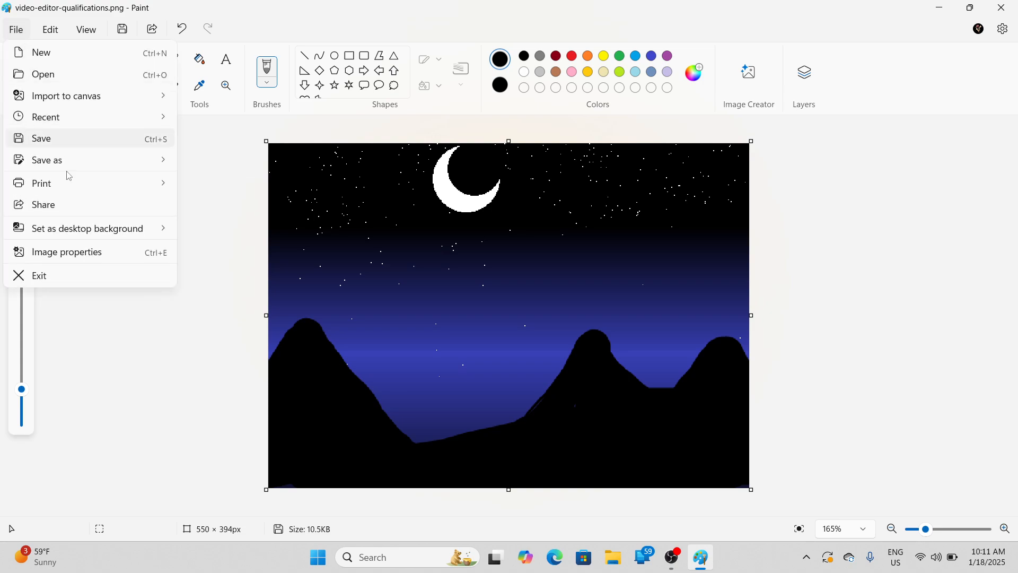
{"action": "mouse_move", "coordinate": [90, 228]}
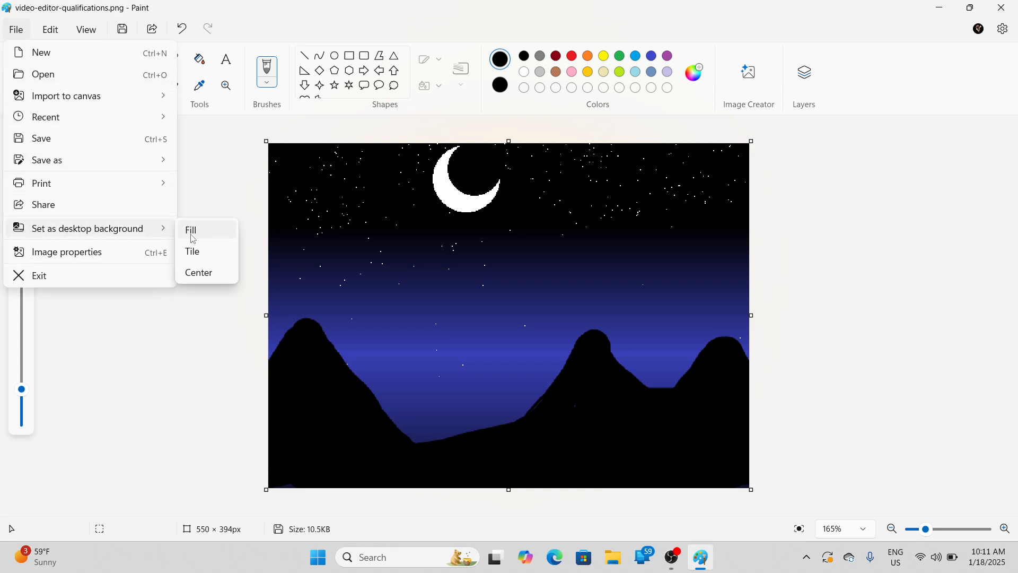
{"action": "left_click", "coordinate": [193, 232]}
{"action": "key", "text": "super+d"}
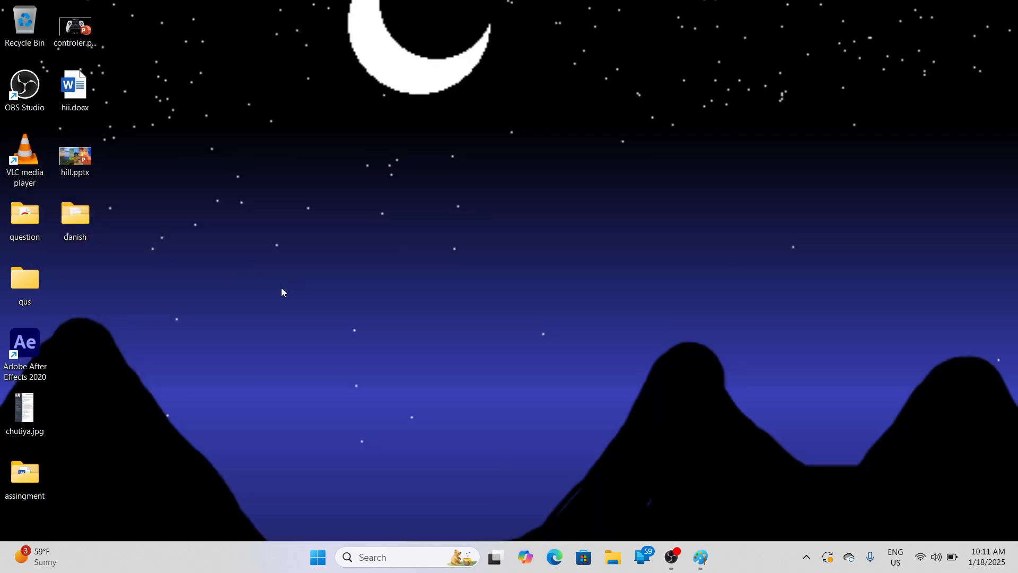
{"action": "key", "text": "alt+Tab"}
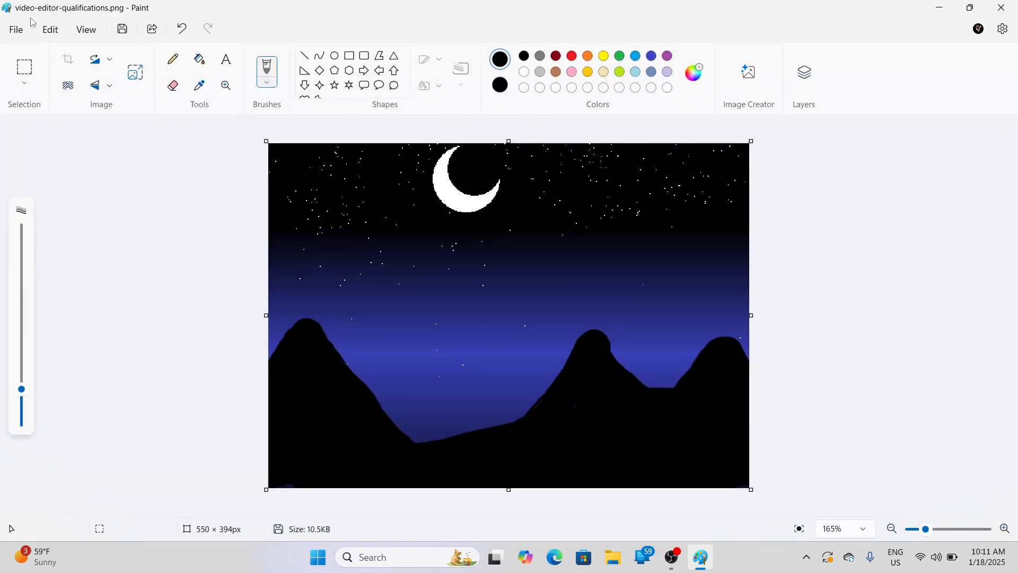
Step: Set the night scene as the desktop background with the Center option, check it on the desktop and return to Paint
{"action": "left_click", "coordinate": [19, 28]}
{"action": "mouse_move", "coordinate": [110, 168]}
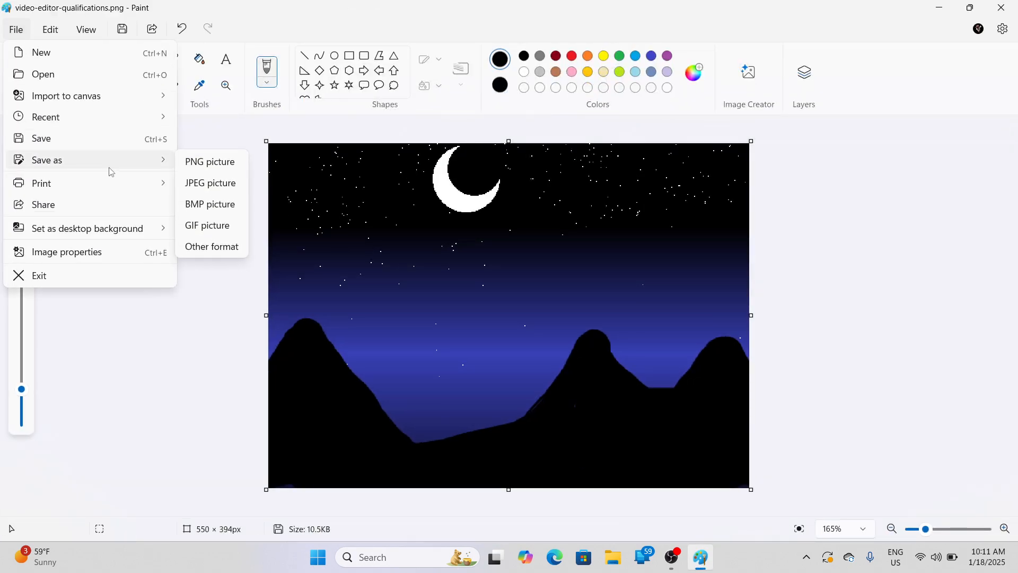
{"action": "mouse_move", "coordinate": [127, 237]}
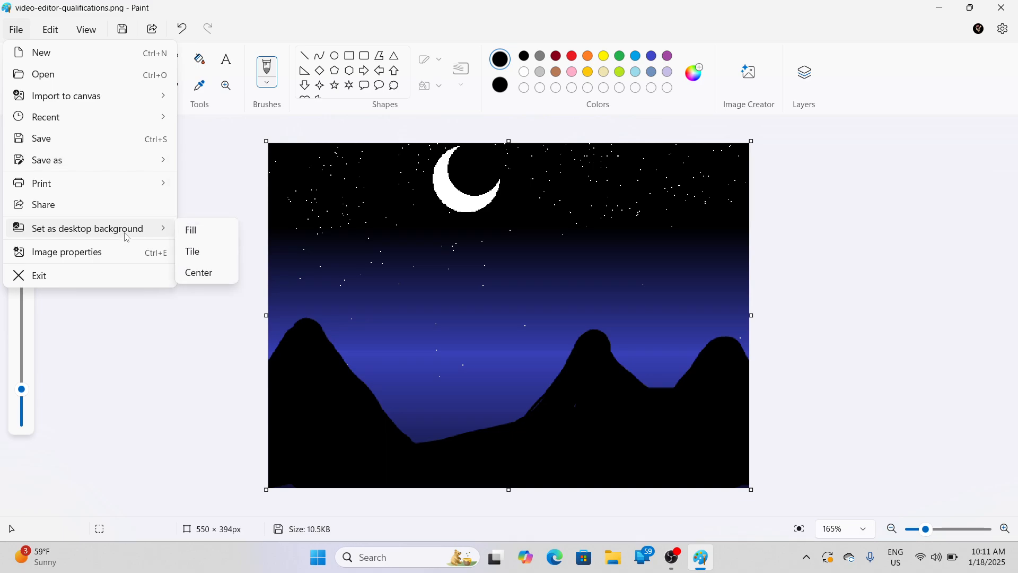
{"action": "left_click", "coordinate": [200, 272]}
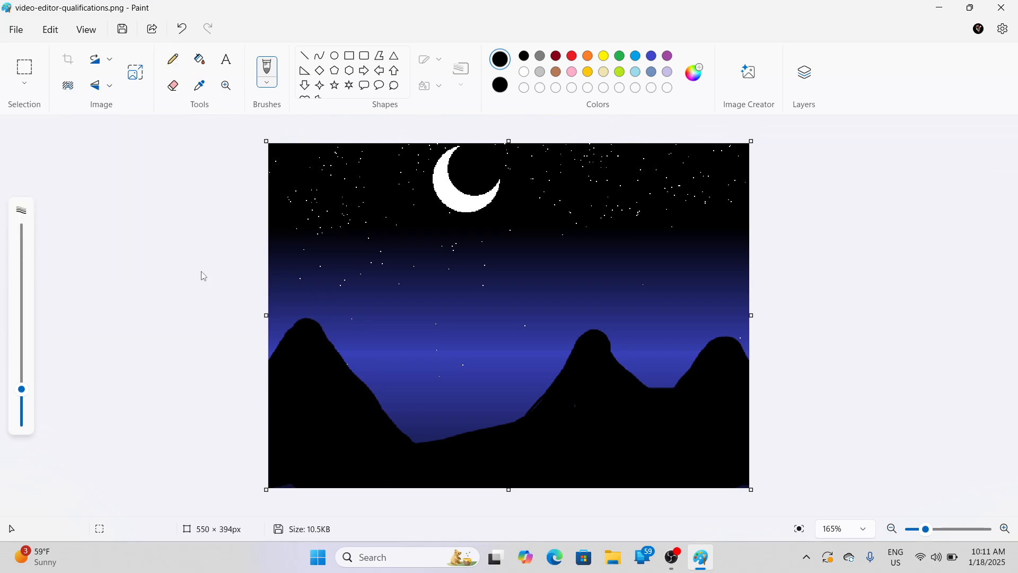
{"action": "key", "text": "super+d"}
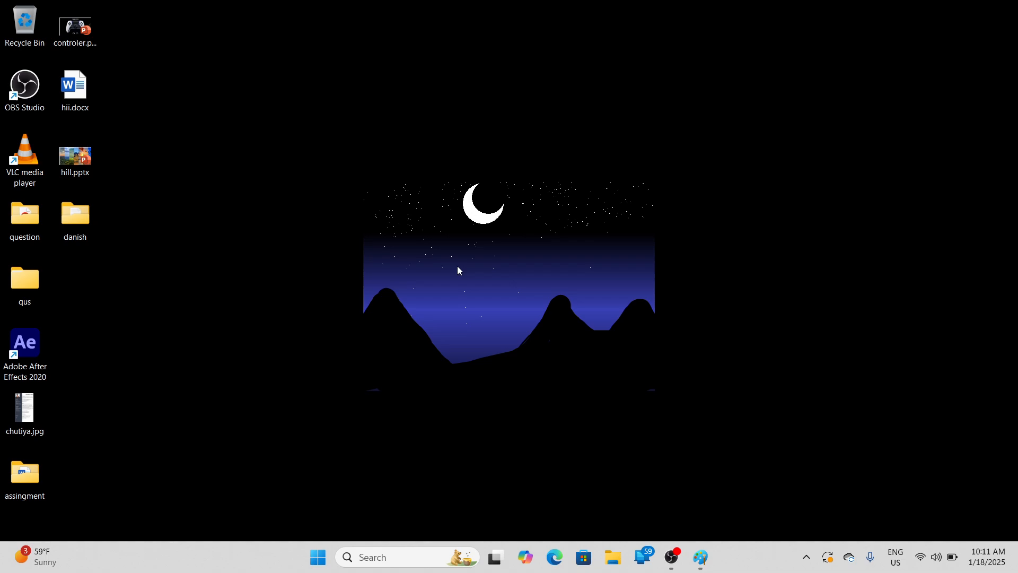
{"action": "key", "text": "alt+Tab"}
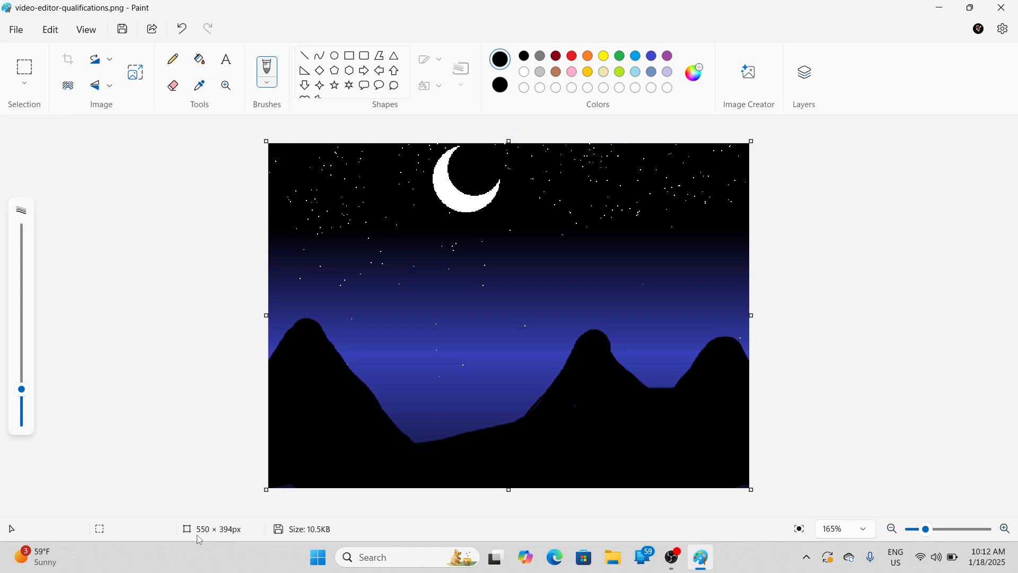
Step: Look up the screen's resolution in the display section of Windows Settings, and close Settings
{"action": "key", "text": "super+i"}
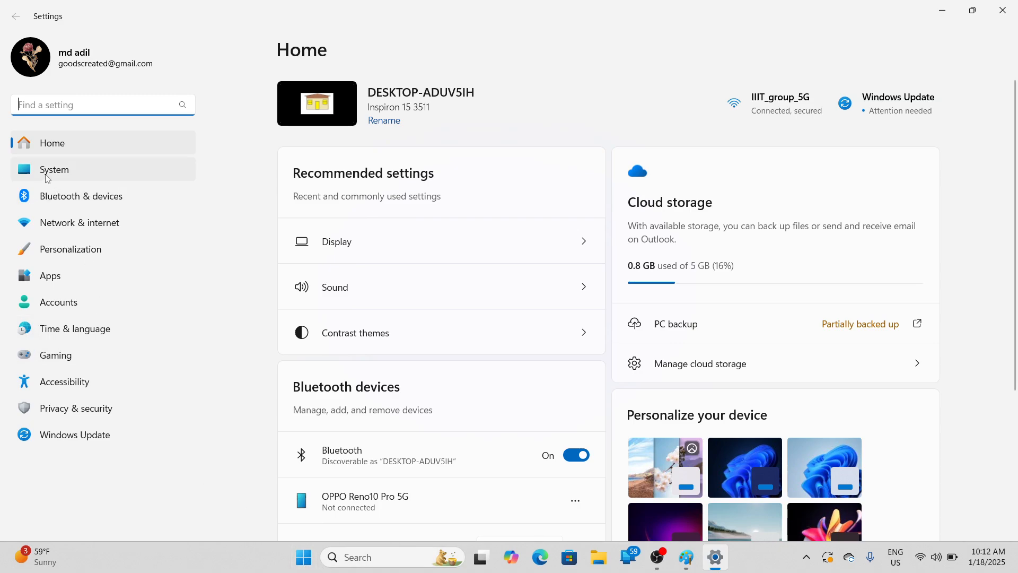
{"action": "left_click", "coordinate": [68, 179]}
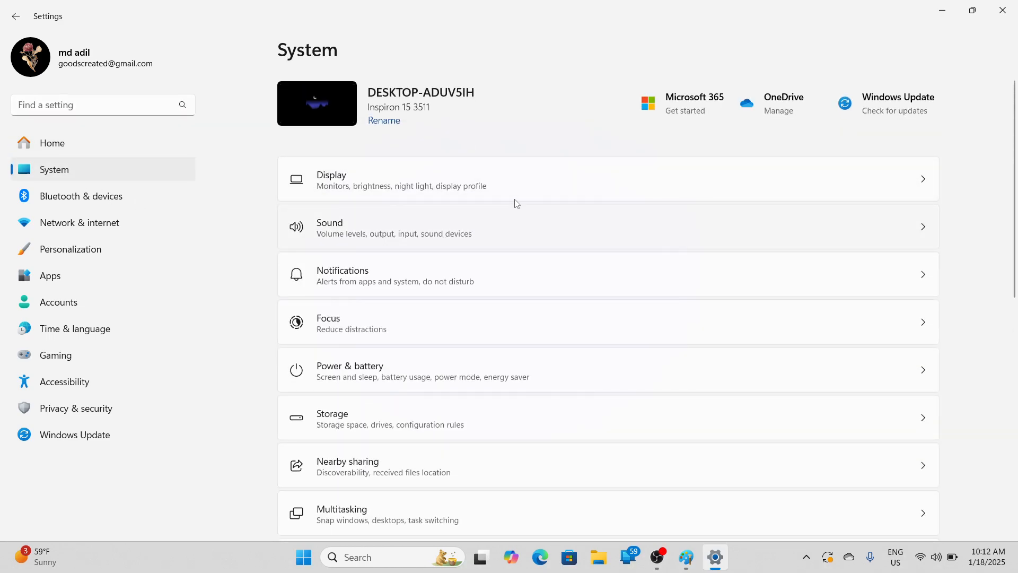
{"action": "left_click", "coordinate": [500, 190]}
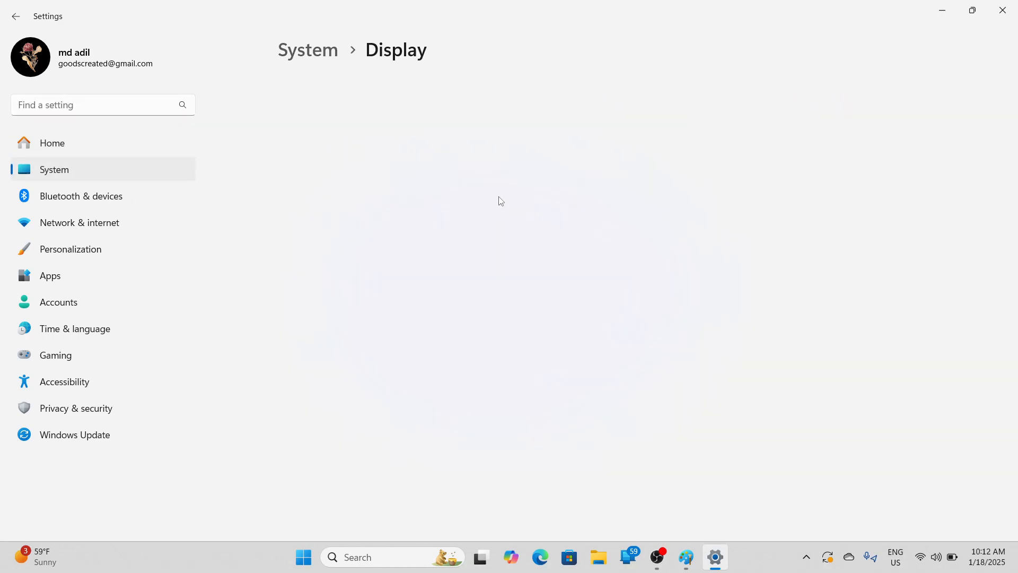
{"action": "scroll", "coordinate": [467, 318], "scroll_direction": "down", "scroll_amount": 3}
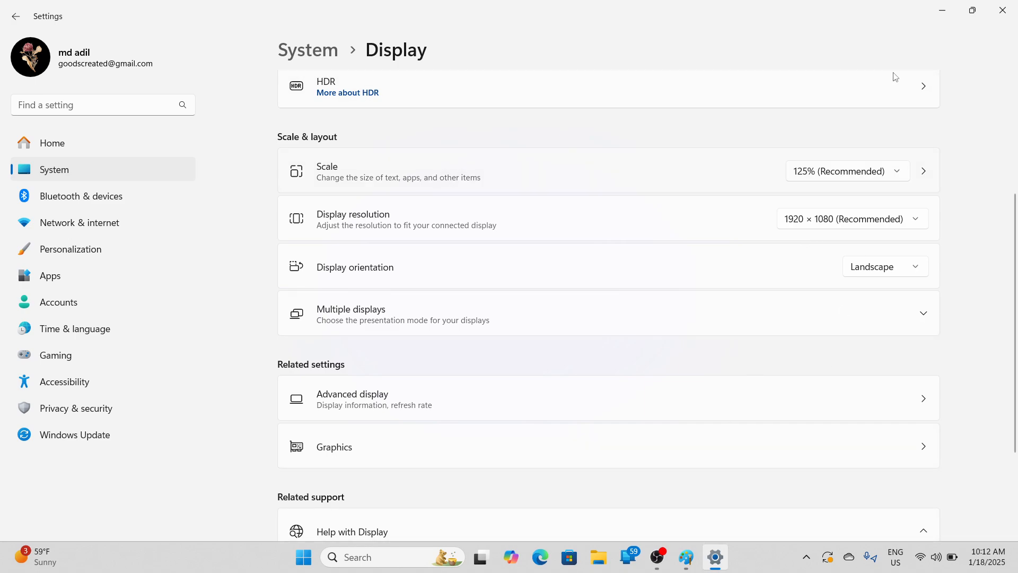
{"action": "left_click", "coordinate": [1002, 10]}
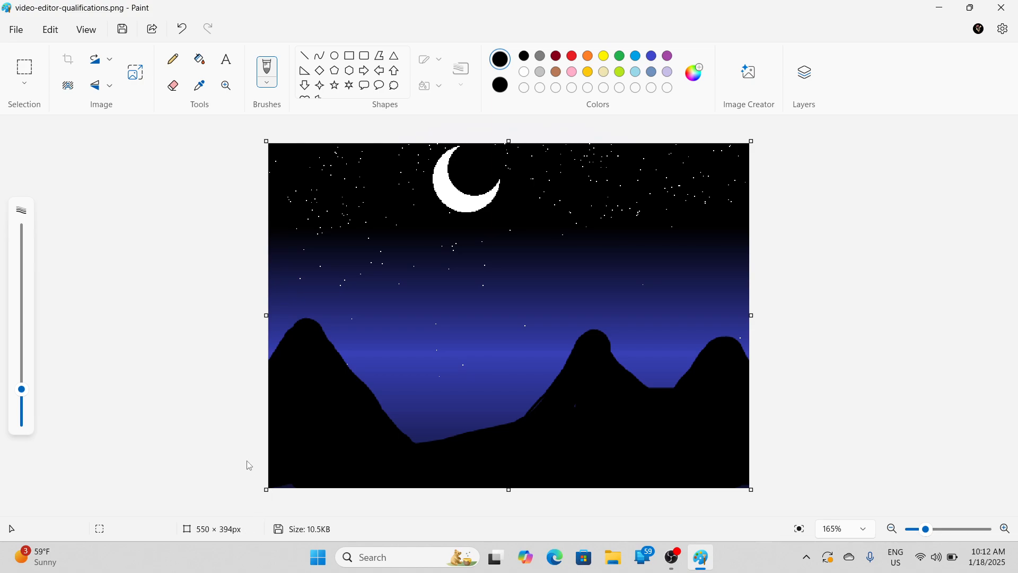
Step: Create a new blank image and resize it to 1920 × 1080 pixels with the aspect ratio unlocked
{"action": "key", "text": "ctrl+n"}
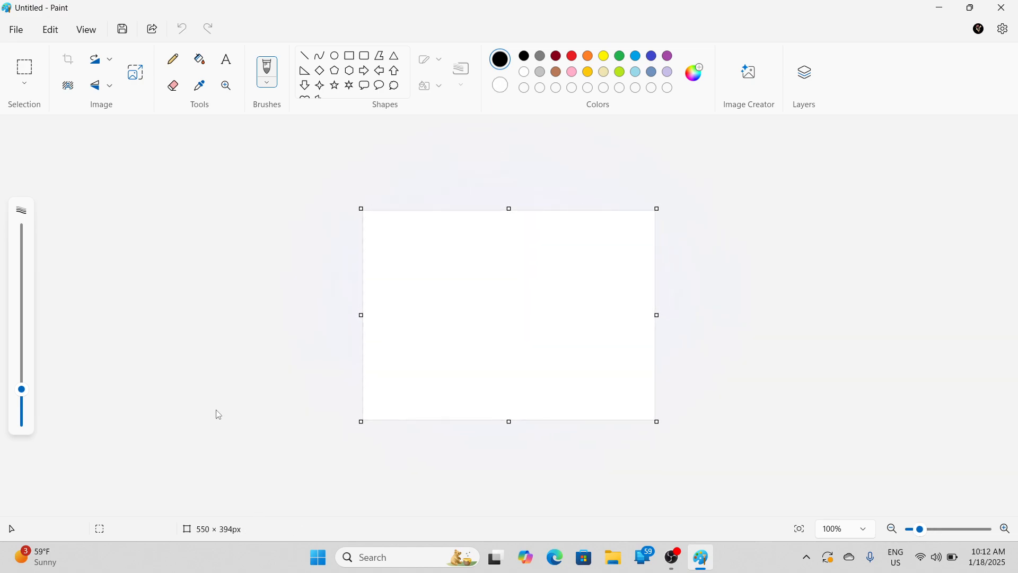
{"action": "left_click", "coordinate": [135, 72]}
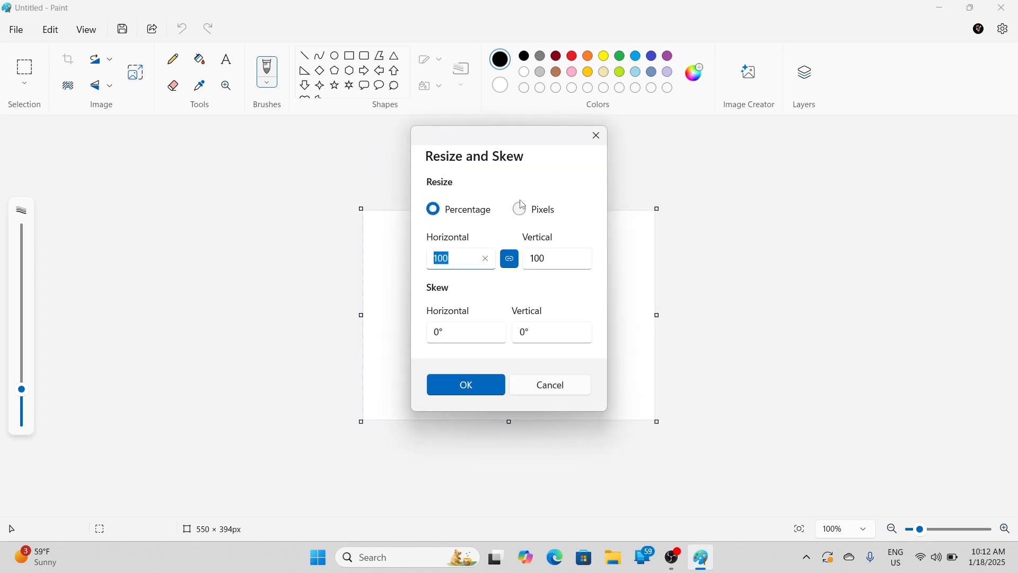
{"action": "left_click", "coordinate": [520, 209]}
{"action": "left_click", "coordinate": [511, 260]}
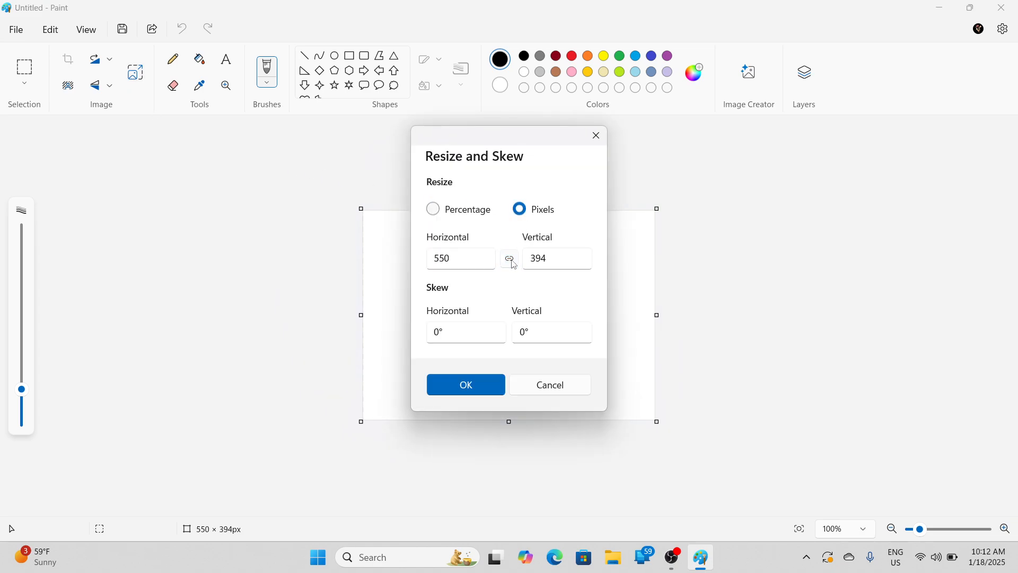
{"action": "left_click", "coordinate": [433, 260]}
{"action": "key", "text": "Delete"}
{"action": "key", "text": "Delete"}
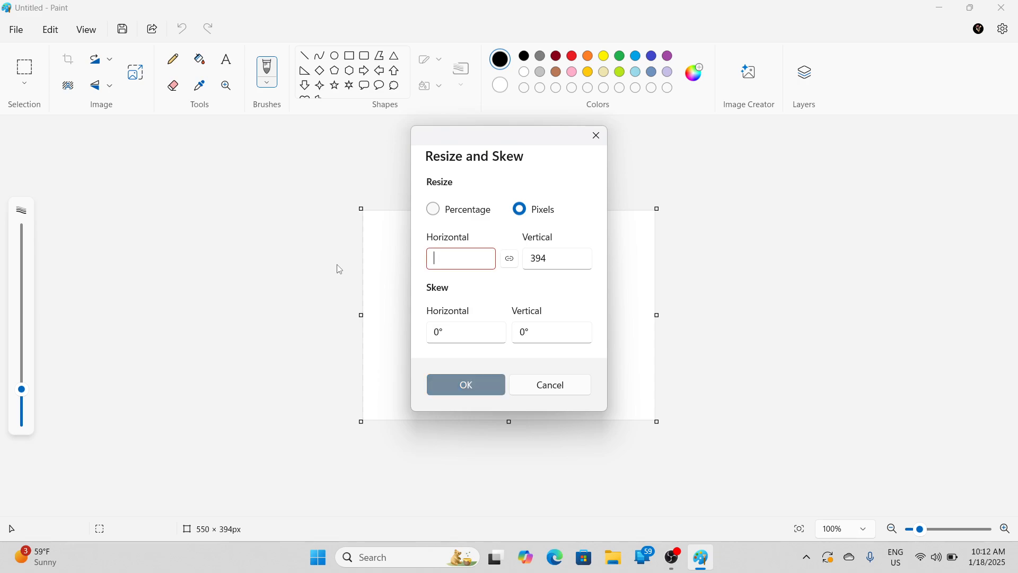
{"action": "type", "text": "1920"}
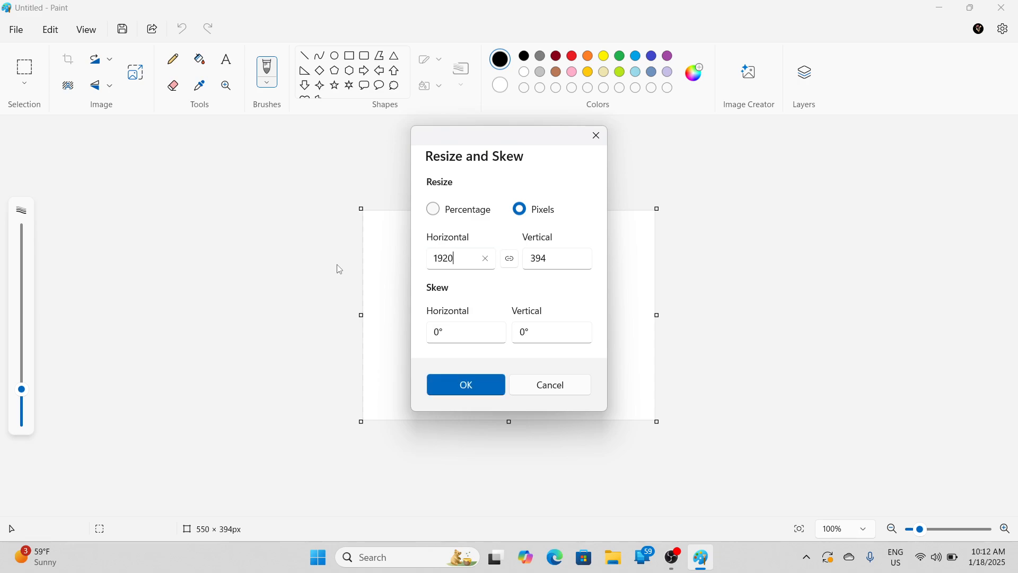
{"action": "key", "text": "Tab"}
{"action": "key", "text": "Tab"}
{"action": "type", "text": "10"}
{"action": "key", "text": "Return"}
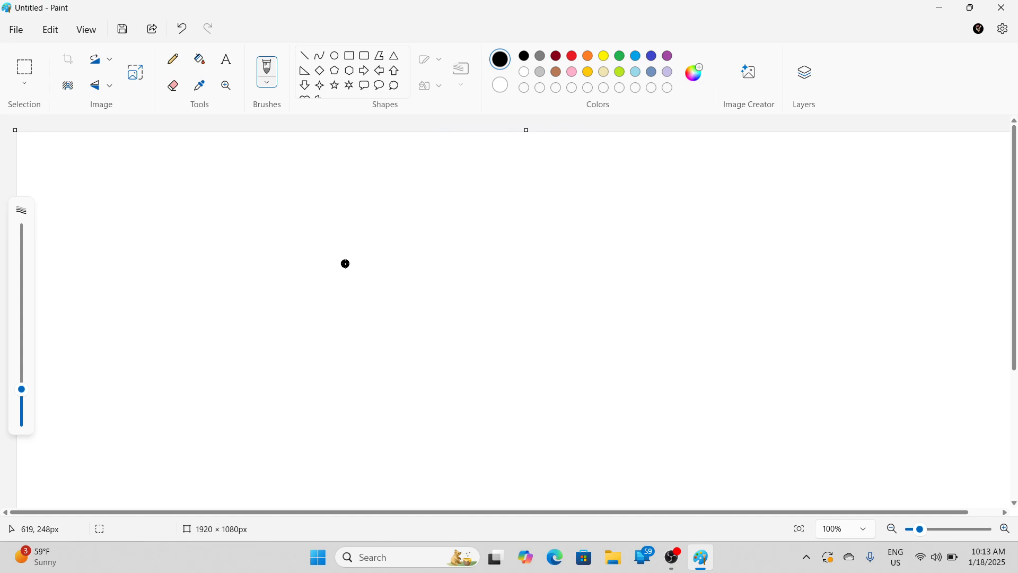
Step: Fit the canvas to the window and draw a thin black rectangle of about 1798 × 1027 px just inside its edges
{"action": "scroll", "coordinate": [398, 286], "scroll_direction": "down", "scroll_amount": 1}
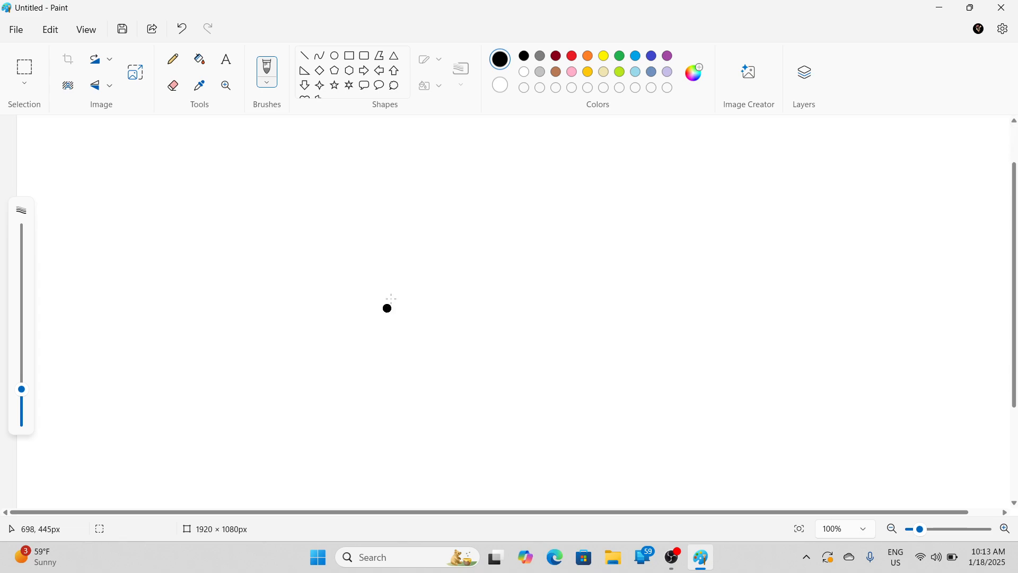
{"action": "scroll", "coordinate": [391, 398], "scroll_direction": "up", "scroll_amount": 1}
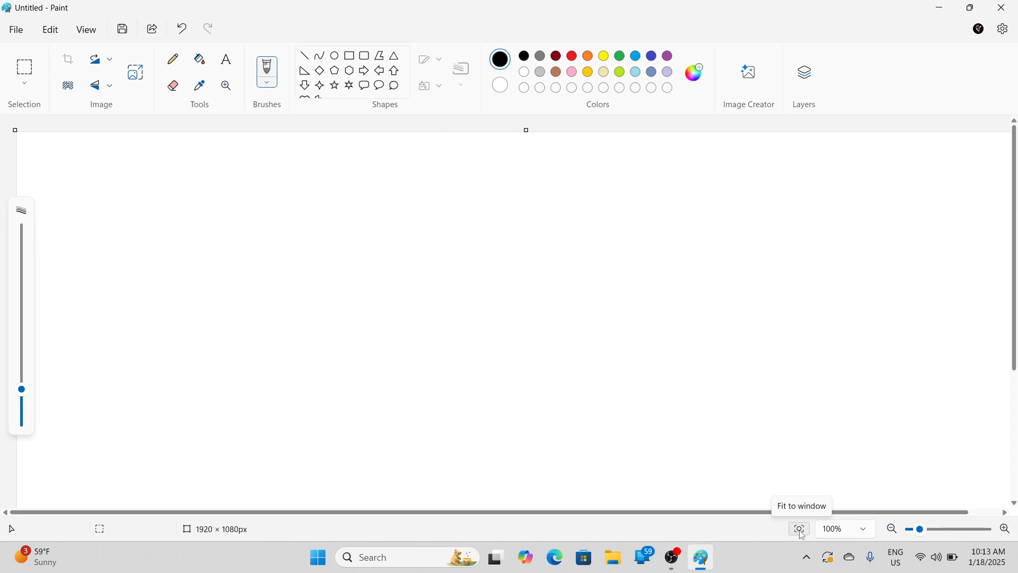
{"action": "scroll", "coordinate": [568, 378], "scroll_direction": "down", "scroll_amount": 1}
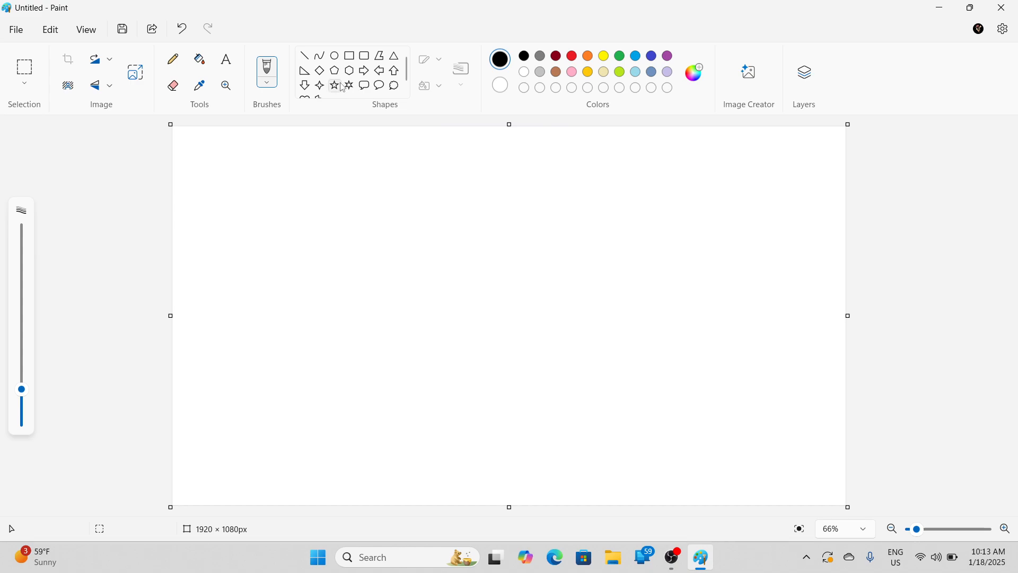
{"action": "left_click", "coordinate": [349, 56]}
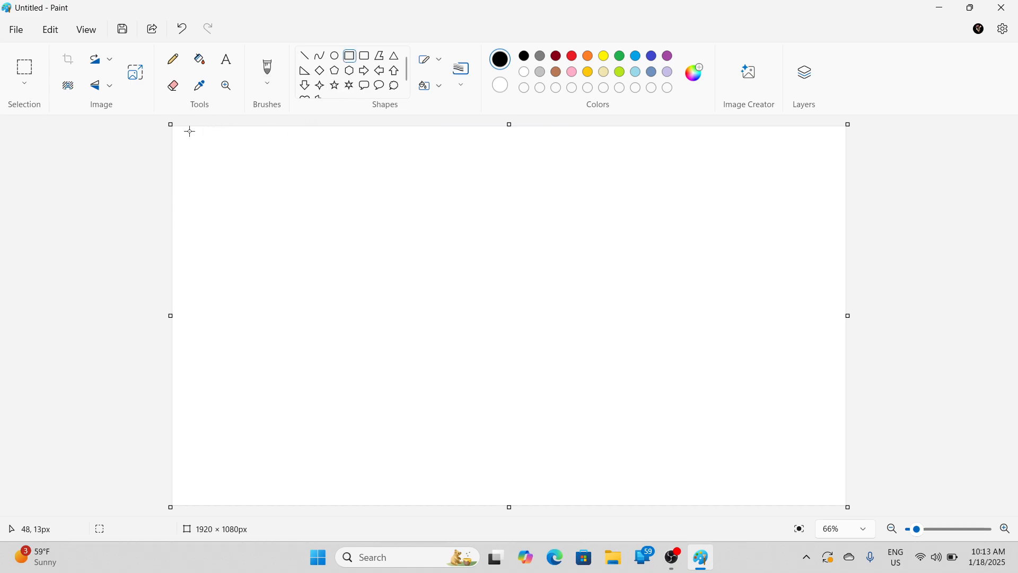
{"action": "left_click_drag", "start_coordinate": [190, 131], "coordinate": [820, 491]}
{"action": "left_click", "coordinate": [900, 382]}
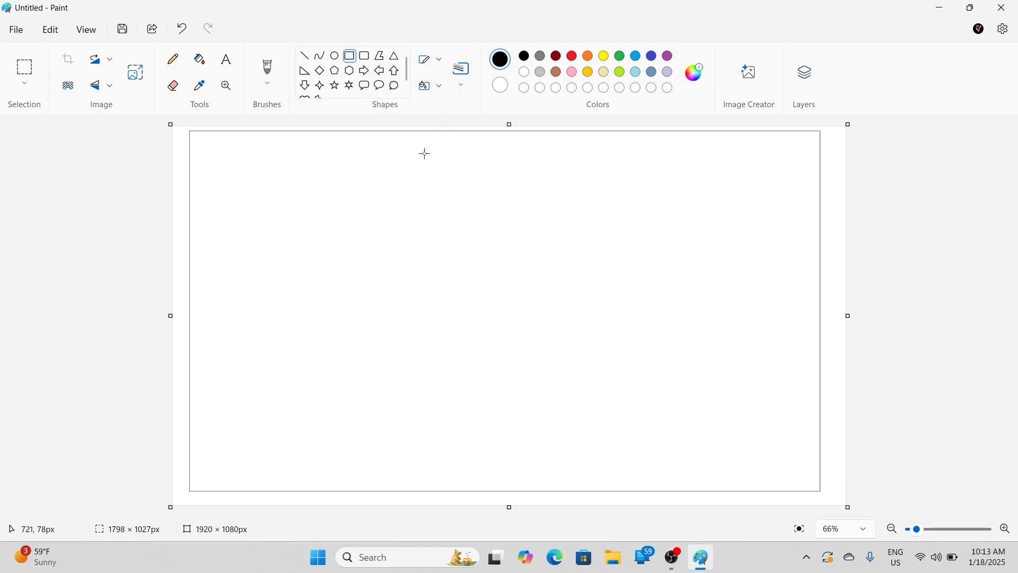
Step: Save the image as a PNG named Rectangle in the Yt Tutorial for paint folder under Pictures
{"action": "left_click", "coordinate": [7, 31]}
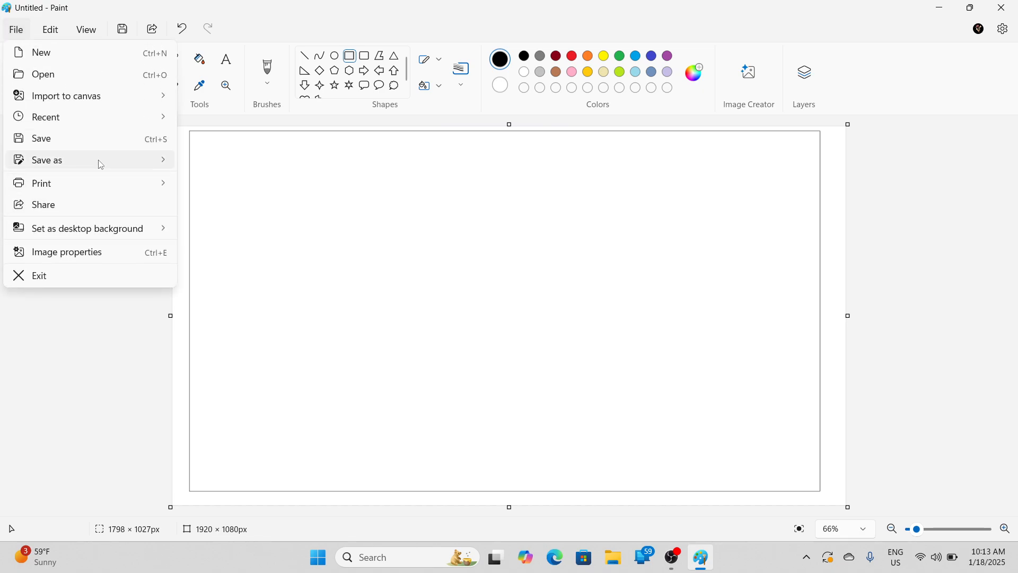
{"action": "mouse_move", "coordinate": [100, 162]}
{"action": "left_click", "coordinate": [216, 161]}
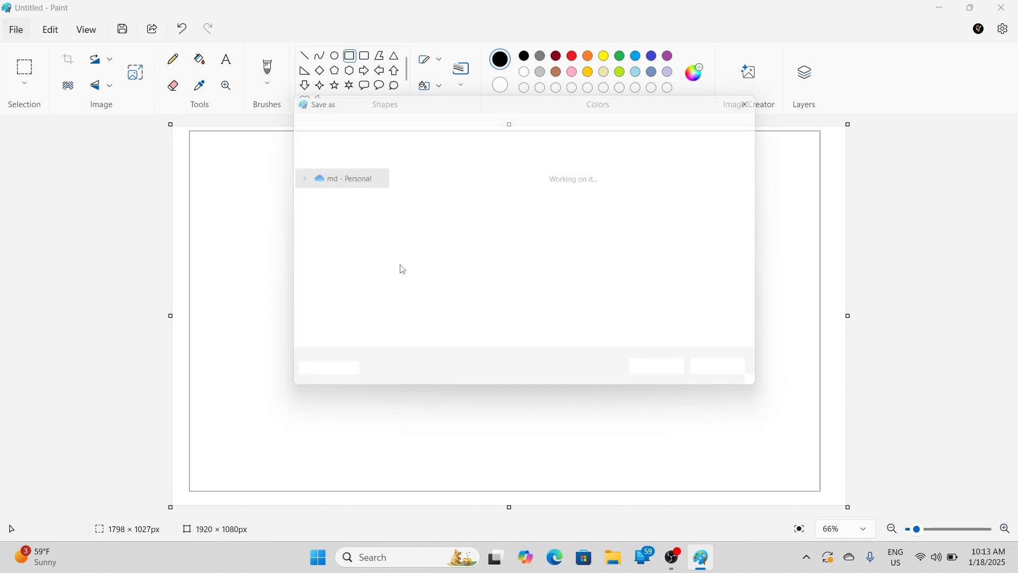
{"action": "key", "text": "BackSpace"}
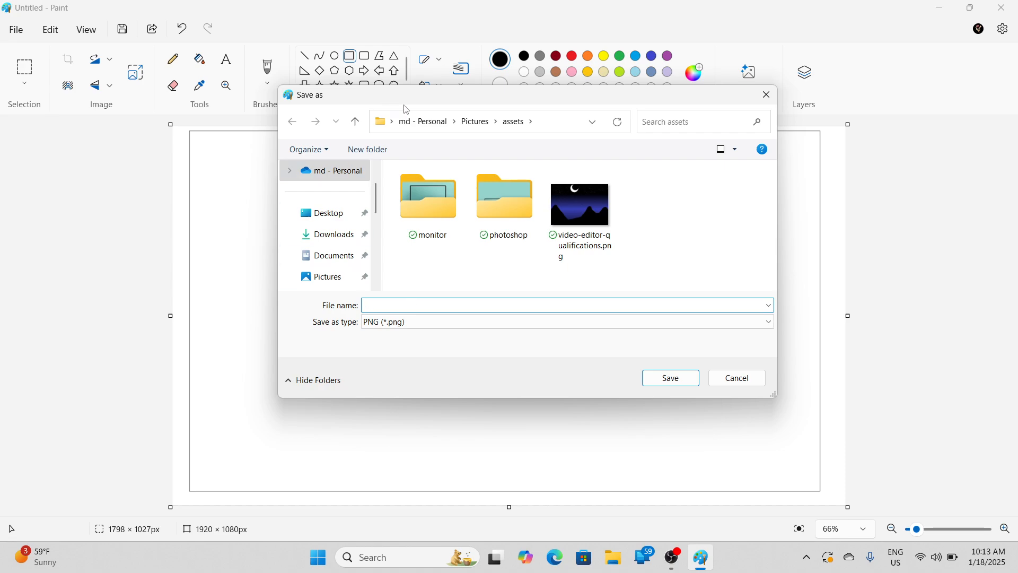
{"action": "left_click", "coordinate": [481, 121]}
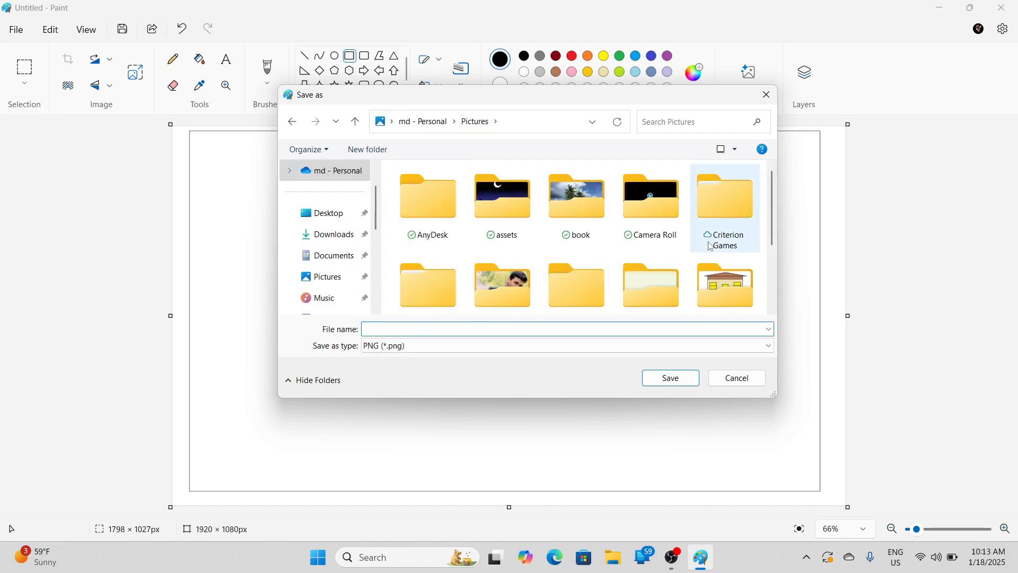
{"action": "scroll", "coordinate": [709, 250], "scroll_direction": "down", "scroll_amount": 3}
{"action": "scroll", "coordinate": [711, 233], "scroll_direction": "up", "scroll_amount": 1}
{"action": "left_click", "coordinate": [710, 217]}
{"action": "double_click", "coordinate": [709, 218]}
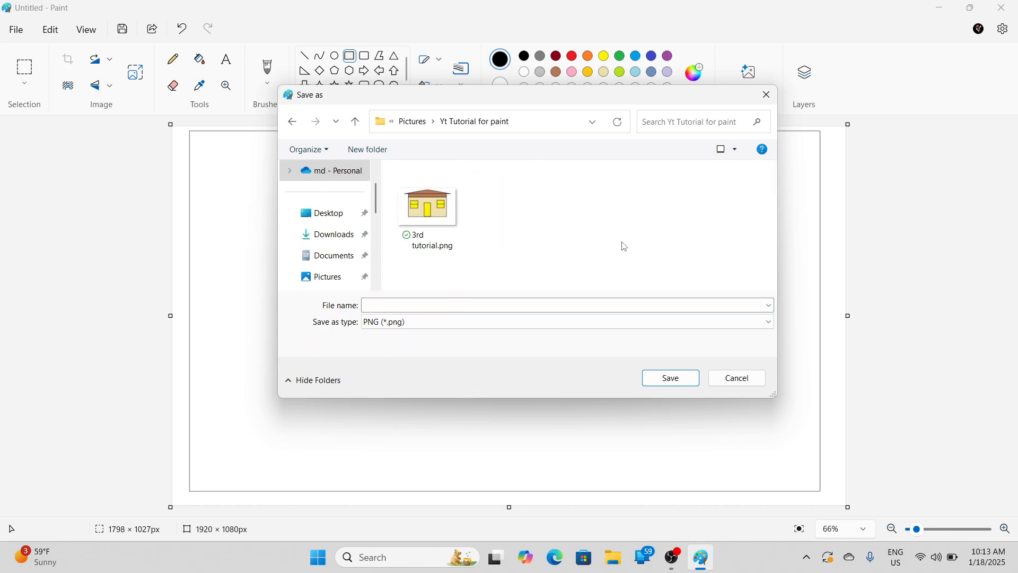
{"action": "left_click", "coordinate": [428, 307]}
{"action": "type", "text": "R"}
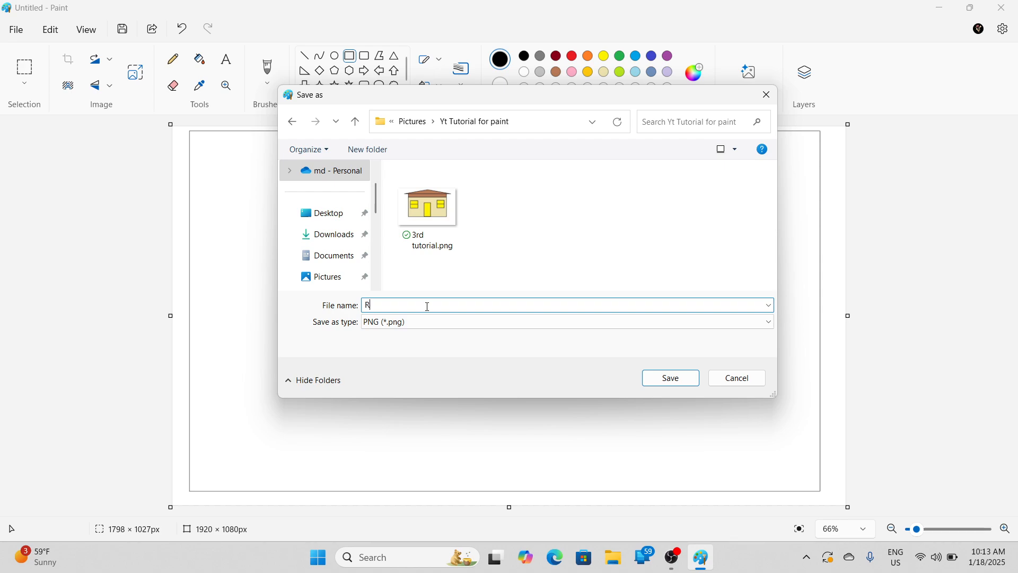
{"action": "type", "text": "ectangle"}
{"action": "key", "text": "Return"}
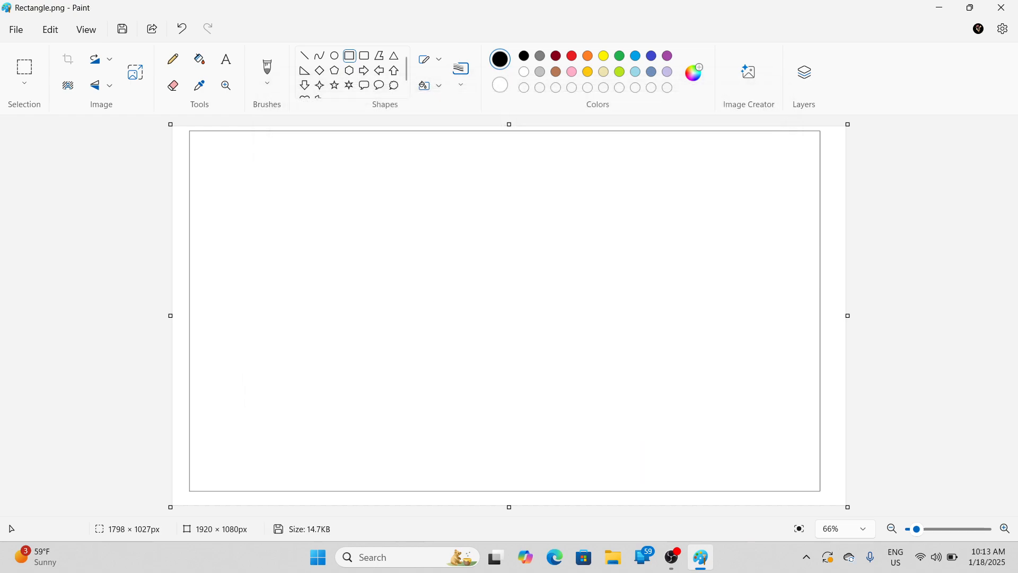
Step: Set the rectangle image as the desktop background with the Fill option, and close Paint to view the desktop
{"action": "left_click", "coordinate": [16, 29]}
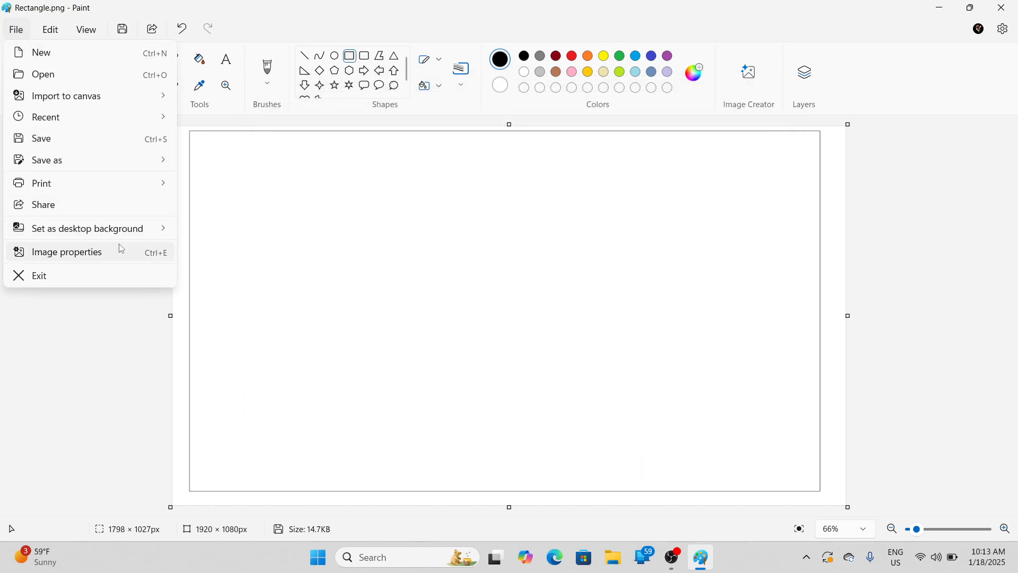
{"action": "mouse_move", "coordinate": [134, 231]}
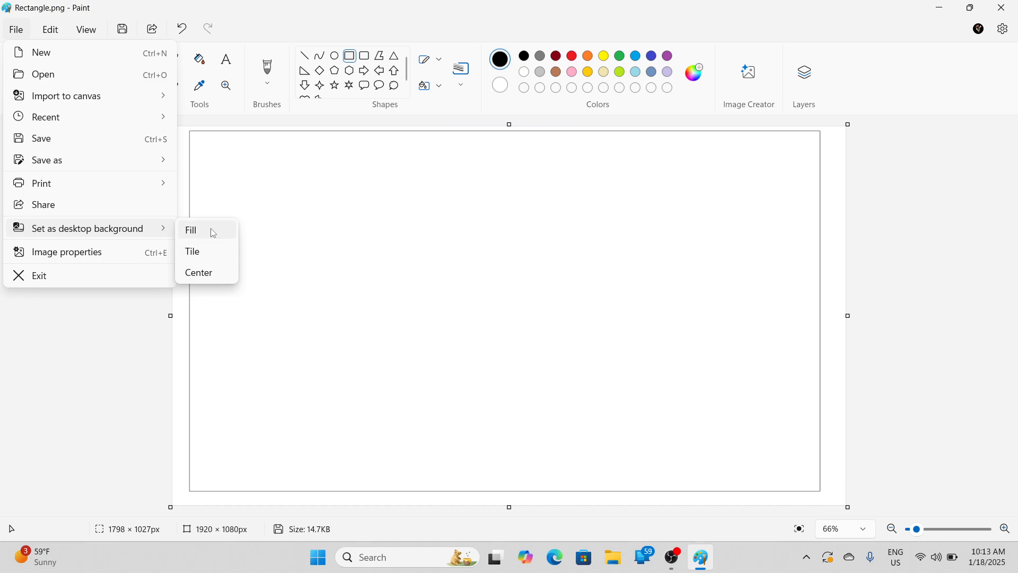
{"action": "left_click", "coordinate": [213, 234]}
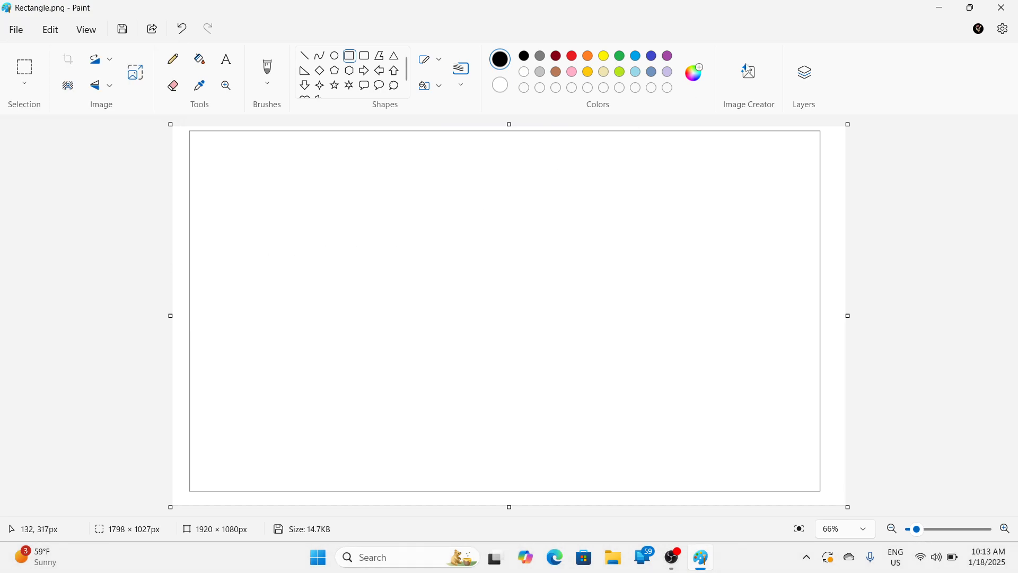
{"action": "left_click", "coordinate": [1002, 7]}
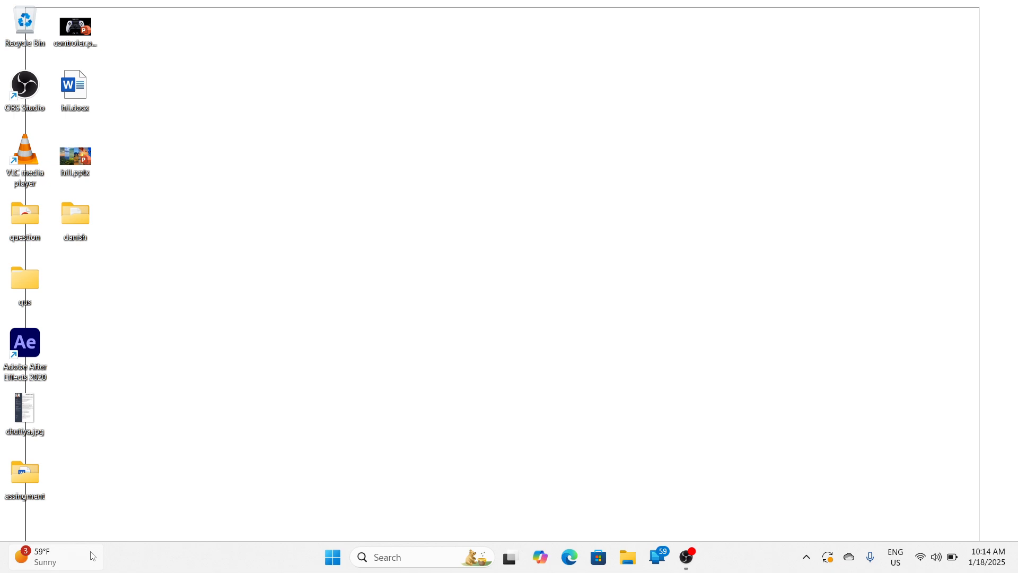
Step: Turn on automatic hiding of the taskbar in the Windows taskbar behavior settings, and close Settings
{"action": "right_click", "coordinate": [152, 560]}
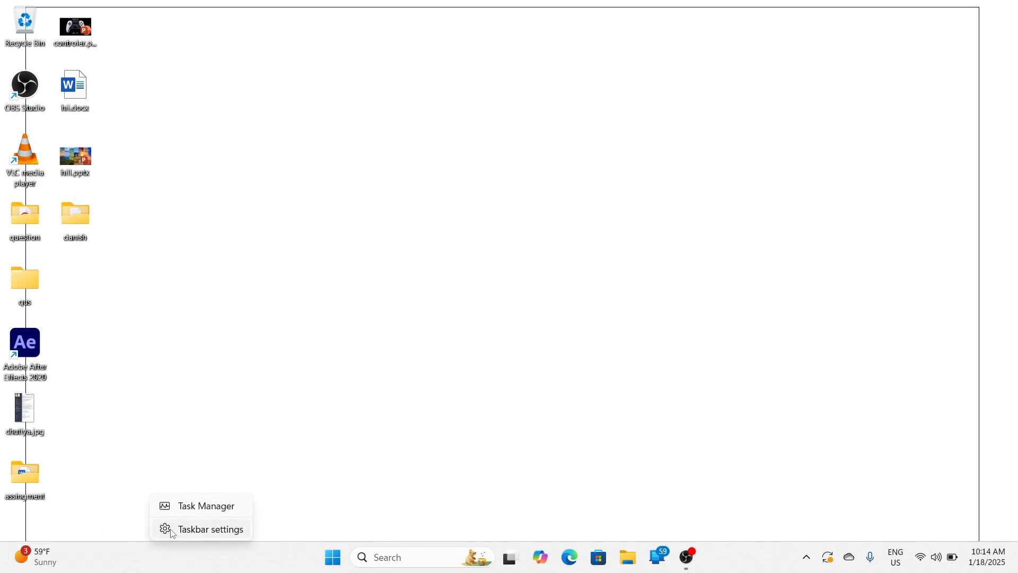
{"action": "left_click", "coordinate": [206, 560]}
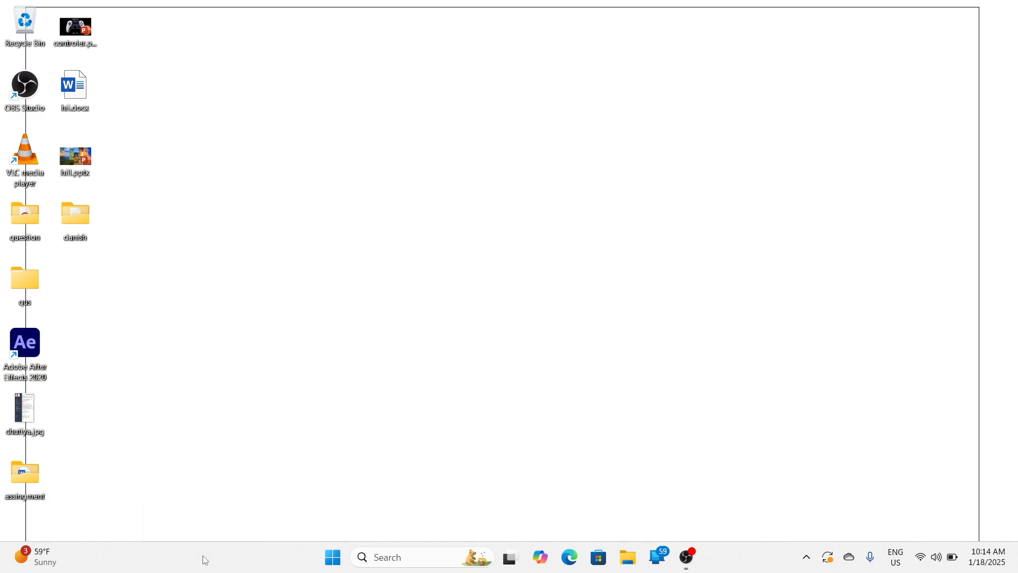
{"action": "right_click", "coordinate": [206, 560]}
{"action": "left_click", "coordinate": [231, 529]}
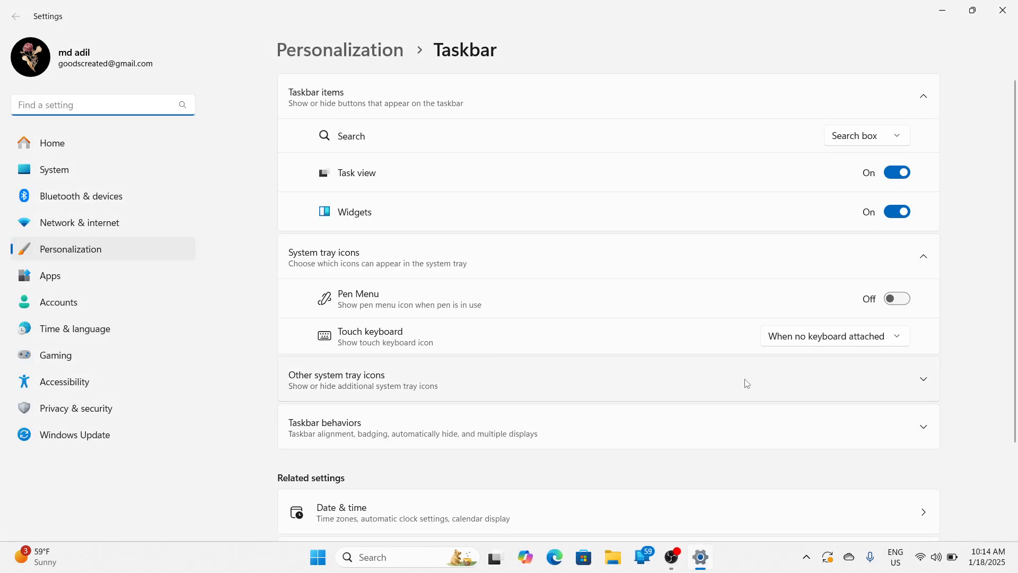
{"action": "scroll", "coordinate": [726, 413], "scroll_direction": "down", "scroll_amount": 5}
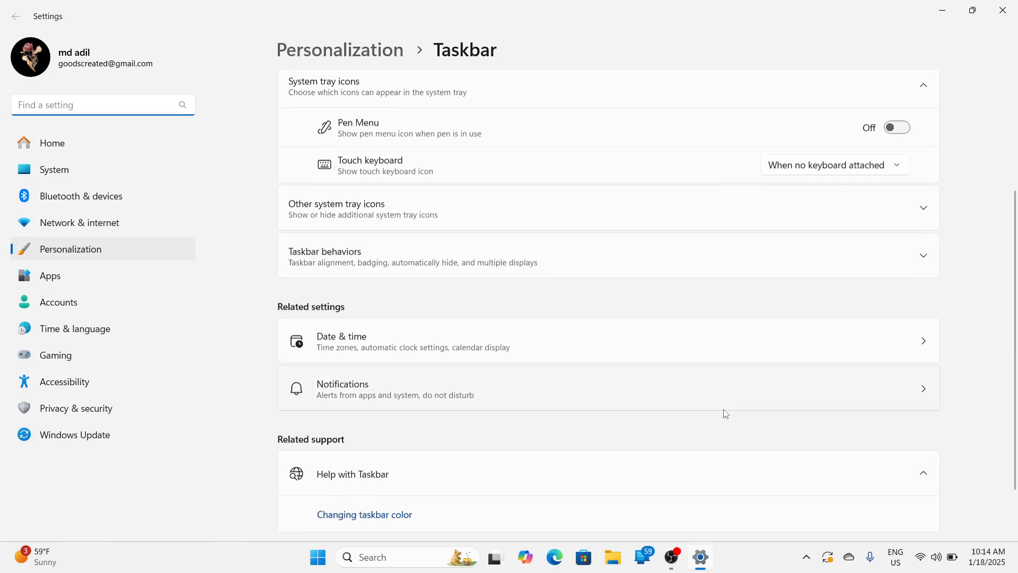
{"action": "left_click", "coordinate": [753, 205]}
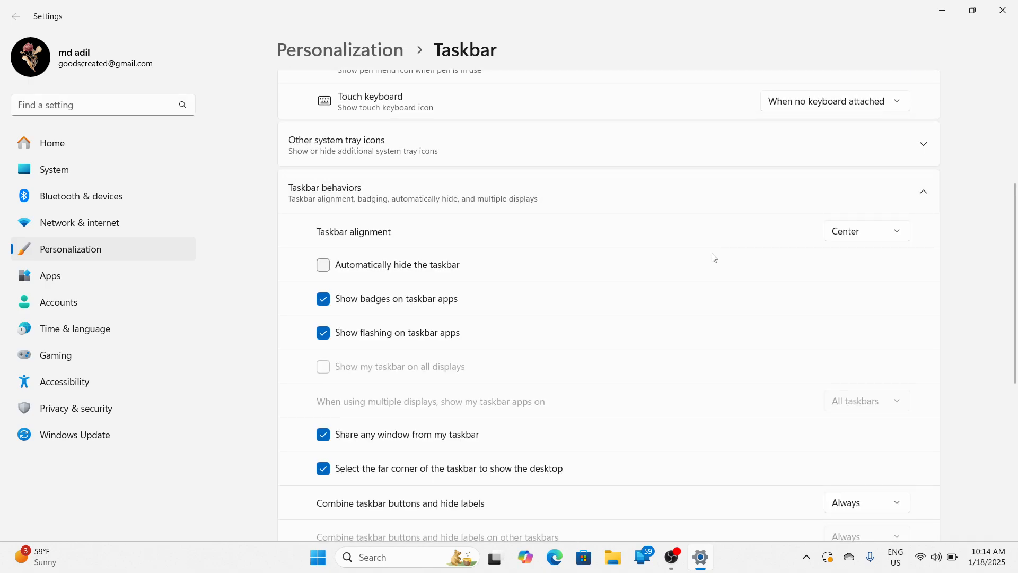
{"action": "scroll", "coordinate": [871, 247], "scroll_direction": "down", "scroll_amount": 3}
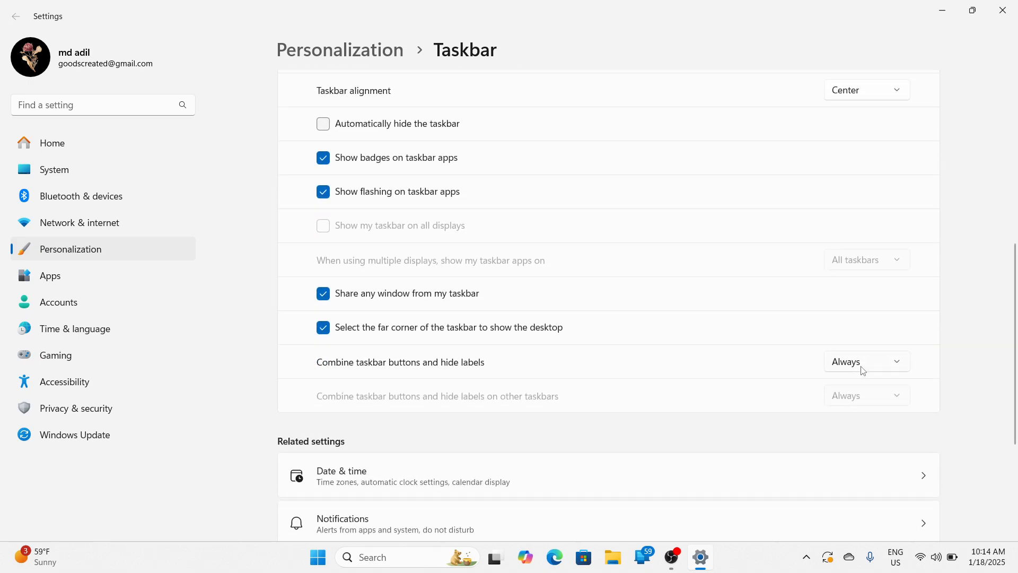
{"action": "left_click", "coordinate": [864, 371]}
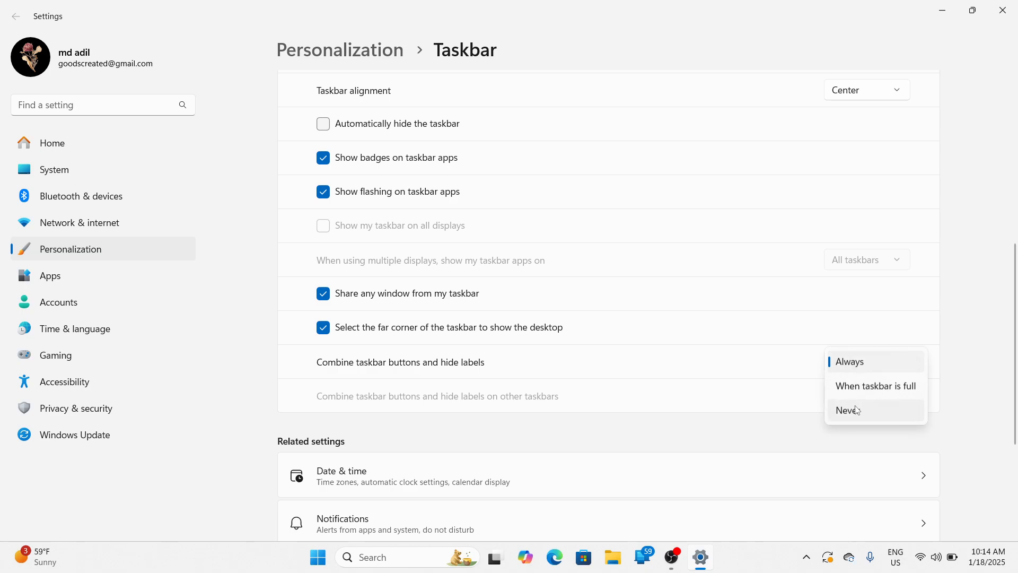
{"action": "left_click", "coordinate": [709, 345]}
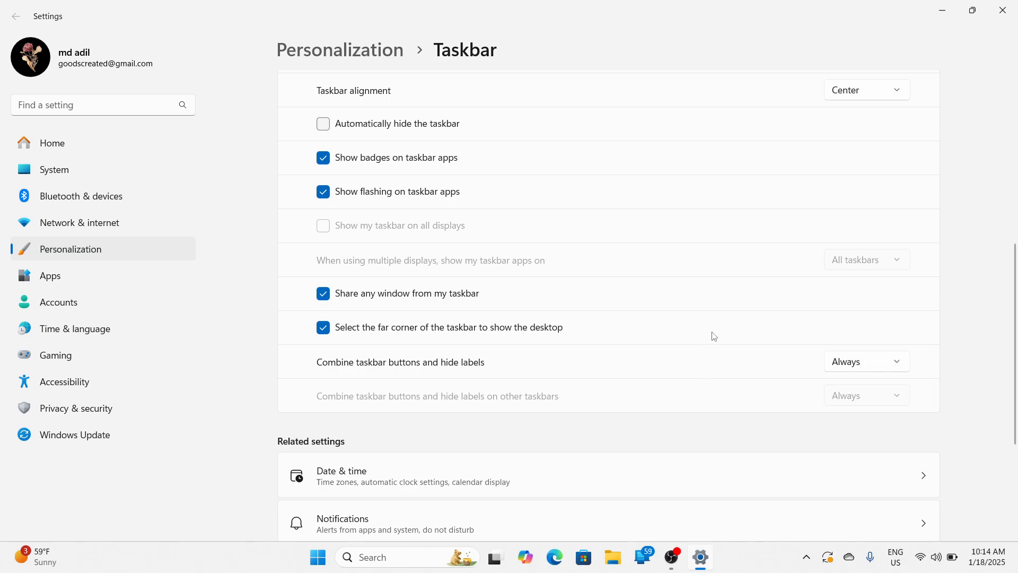
{"action": "scroll", "coordinate": [711, 336], "scroll_direction": "up", "scroll_amount": 3}
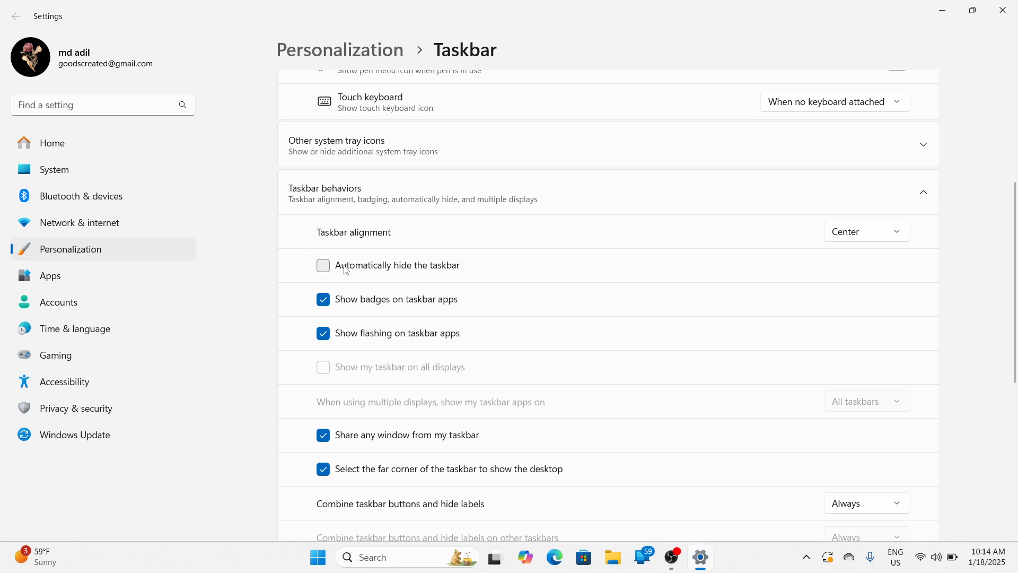
{"action": "left_click", "coordinate": [346, 271]}
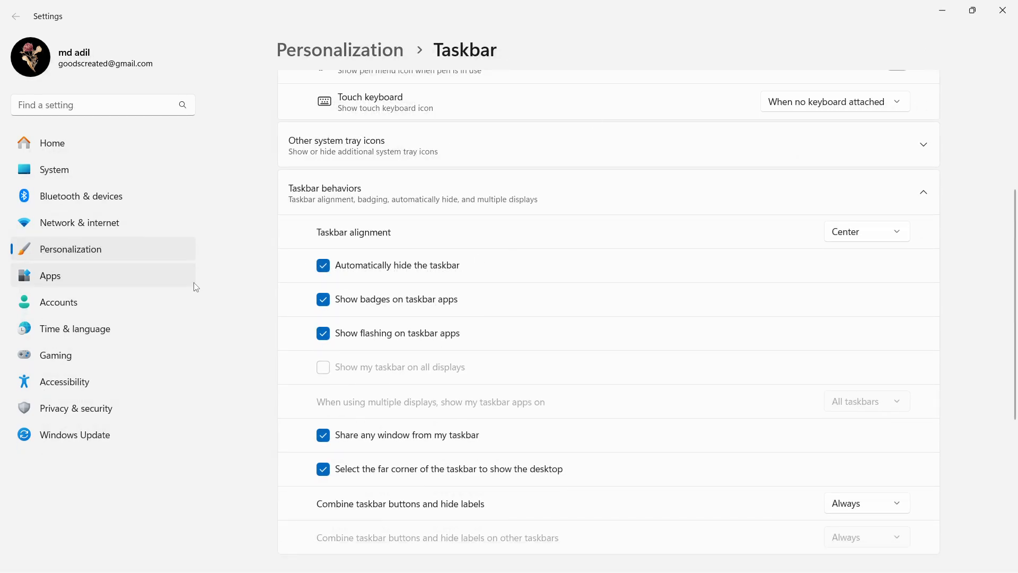
{"action": "left_click", "coordinate": [1003, 10]}
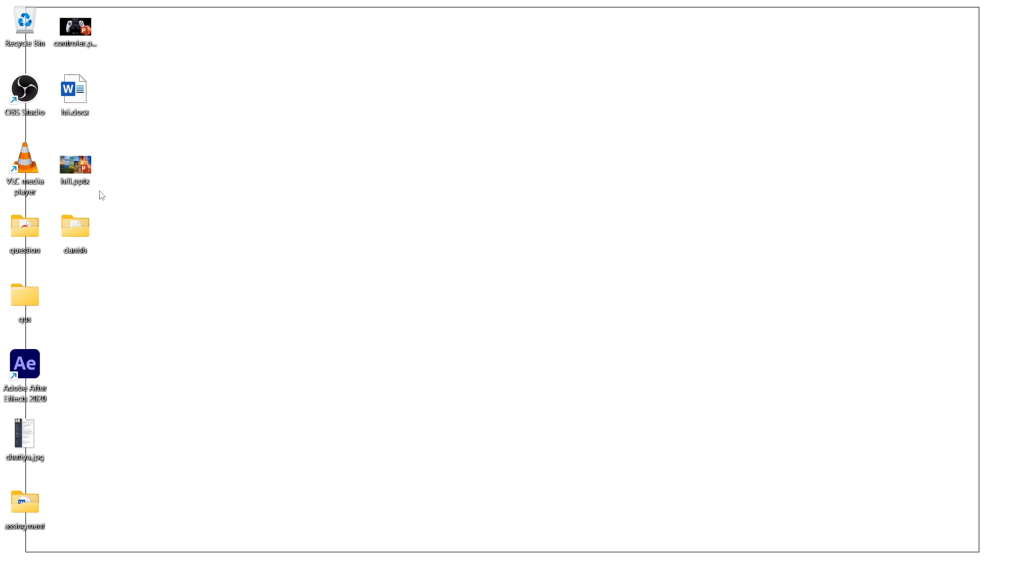
Step: Hide all desktop icons so that only the background image is on view
{"action": "right_click", "coordinate": [370, 97]}
{"action": "mouse_move", "coordinate": [402, 105]}
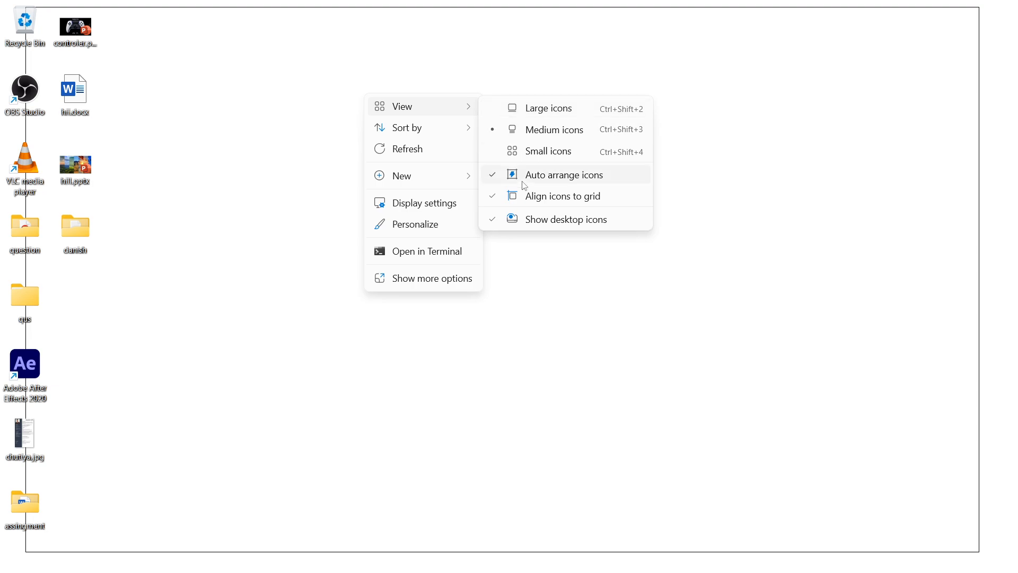
{"action": "left_click", "coordinate": [529, 220]}
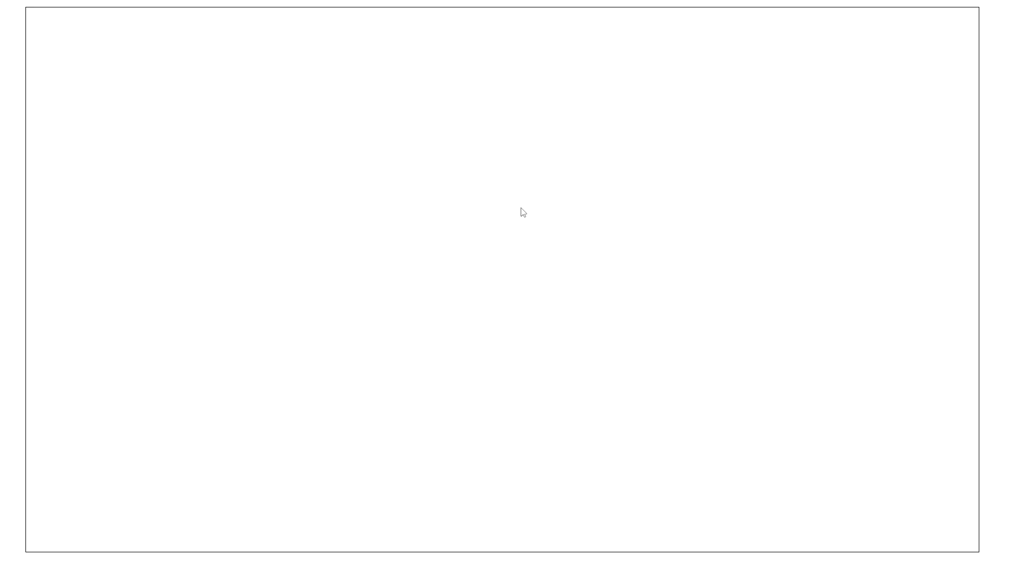
Step: Show the desktop icons again
{"action": "right_click", "coordinate": [466, 161]}
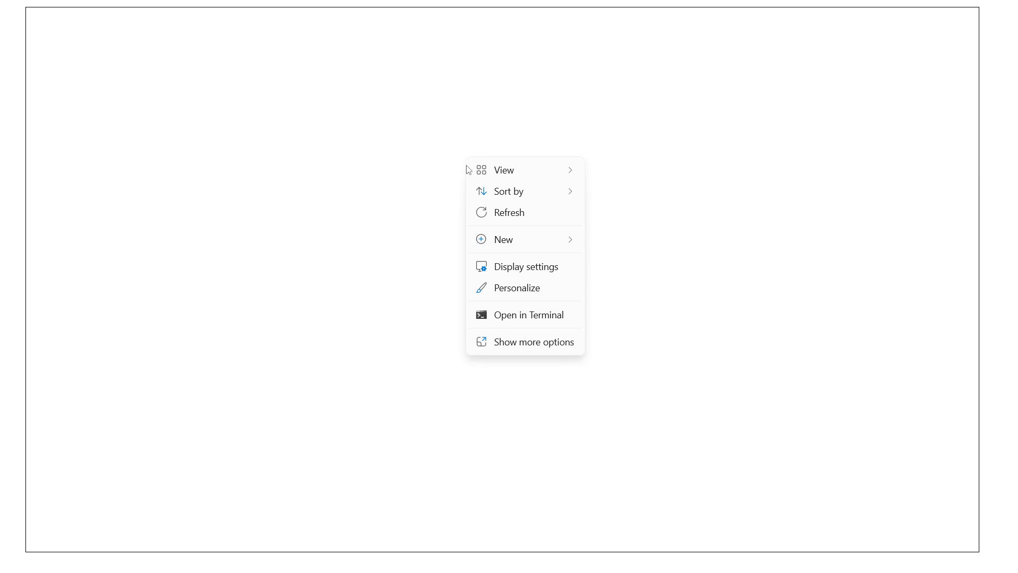
{"action": "mouse_move", "coordinate": [523, 170]}
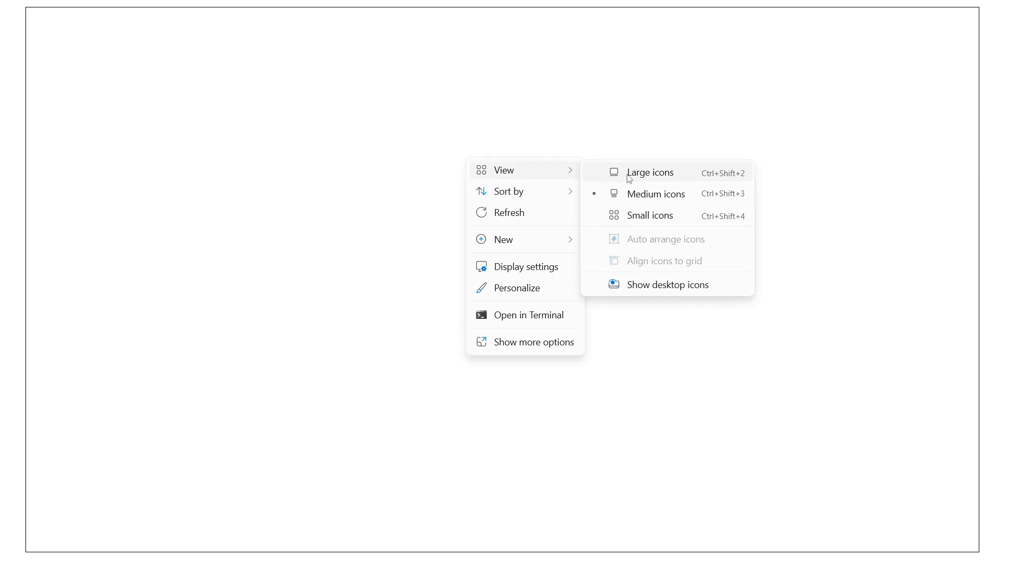
{"action": "left_click", "coordinate": [635, 285]}
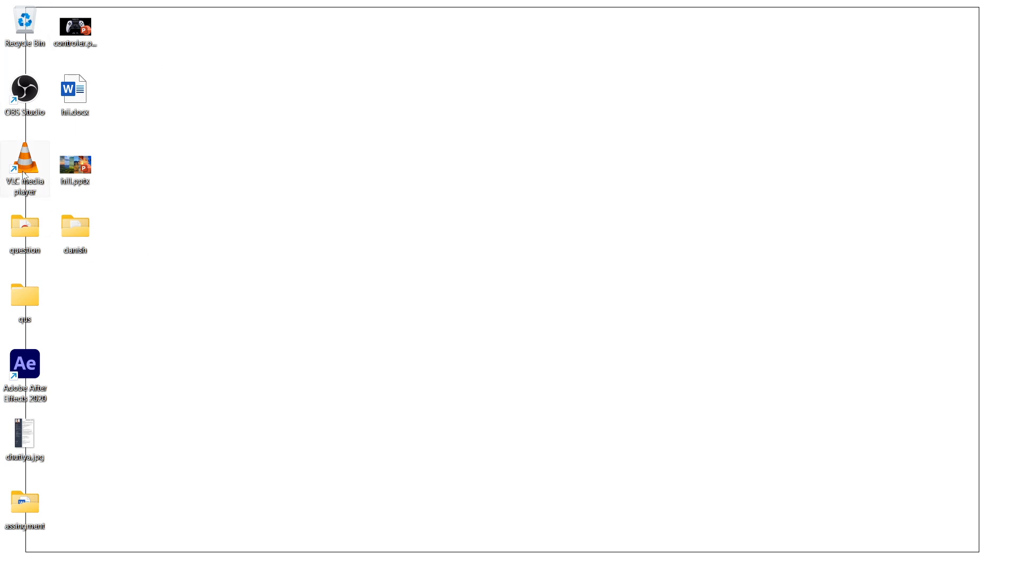
Step: Turn off automatic hiding of the taskbar in the taskbar behavior settings, and close Settings
{"action": "mouse_move", "coordinate": [169, 570]}
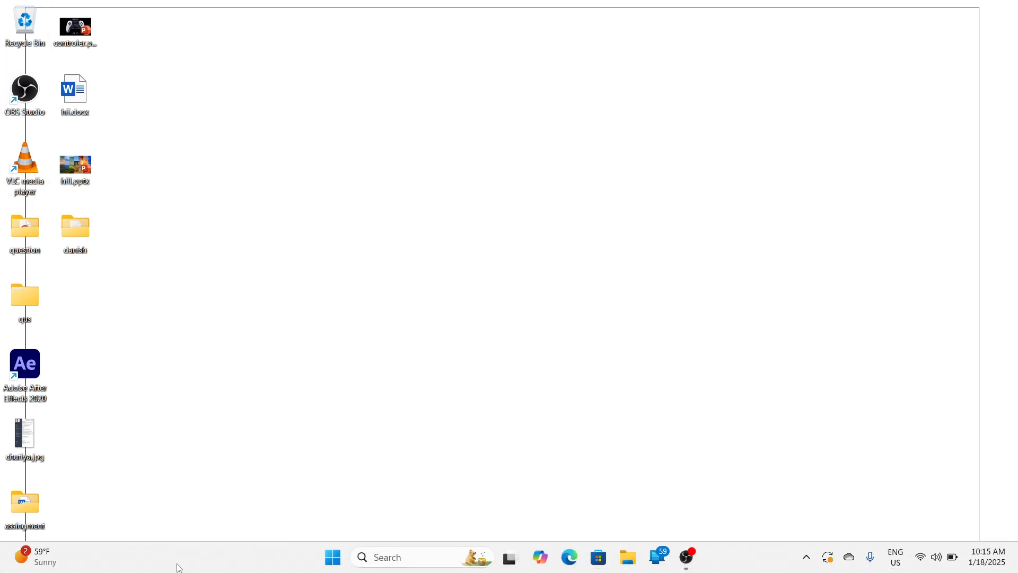
{"action": "right_click", "coordinate": [157, 555]}
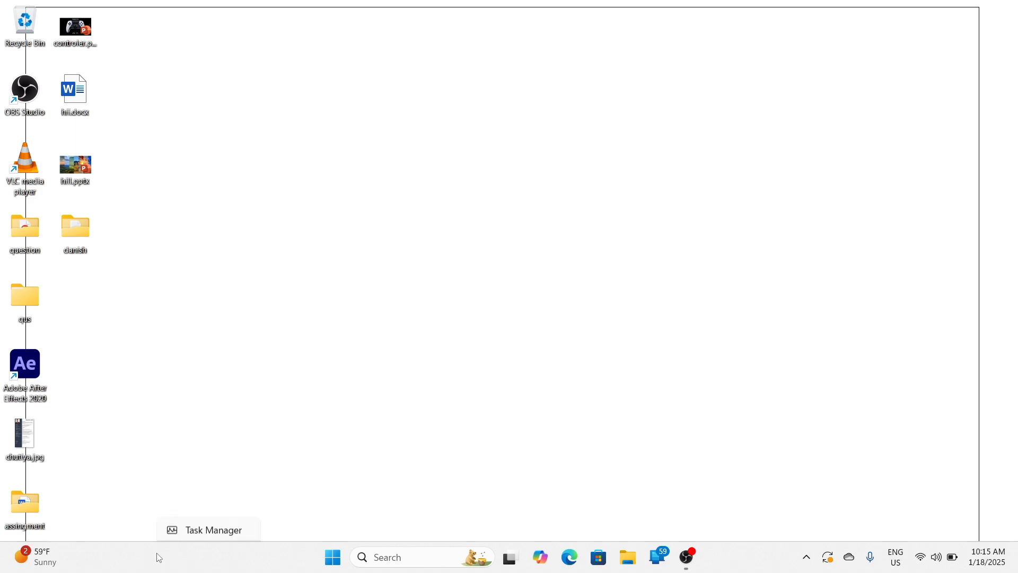
{"action": "left_click", "coordinate": [368, 416]}
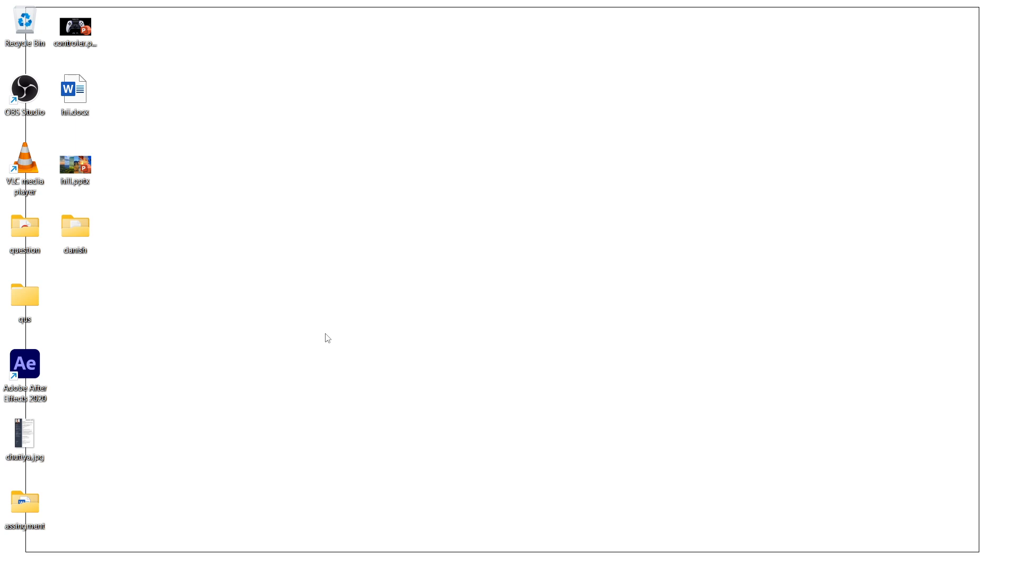
{"action": "mouse_move", "coordinate": [339, 570]}
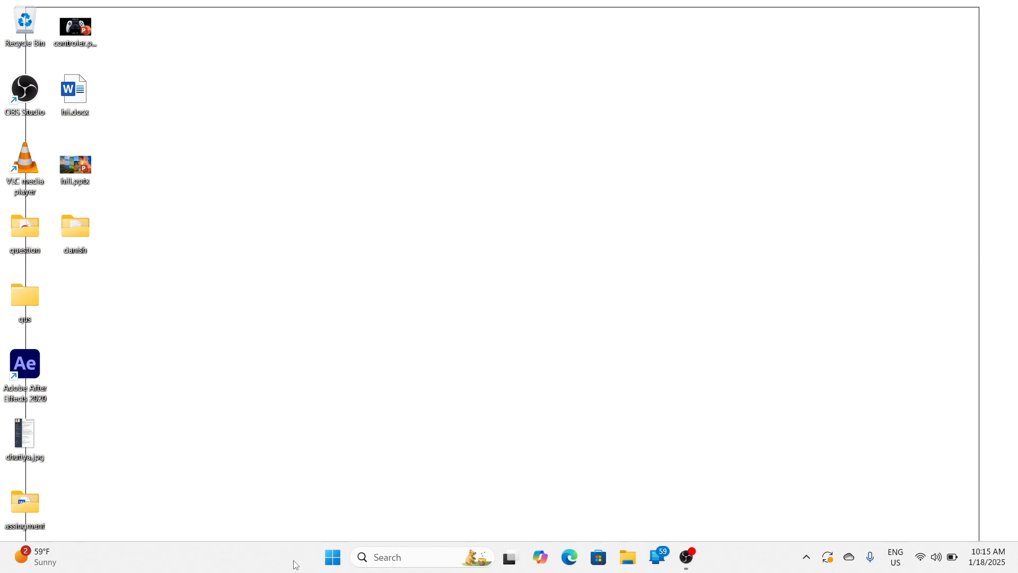
{"action": "right_click", "coordinate": [277, 566]}
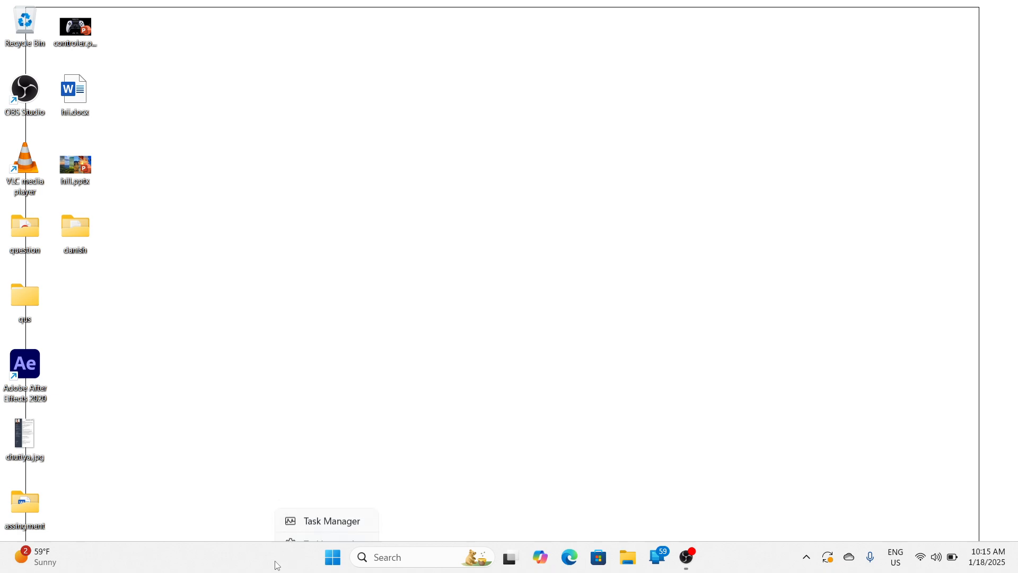
{"action": "left_click", "coordinate": [317, 534]}
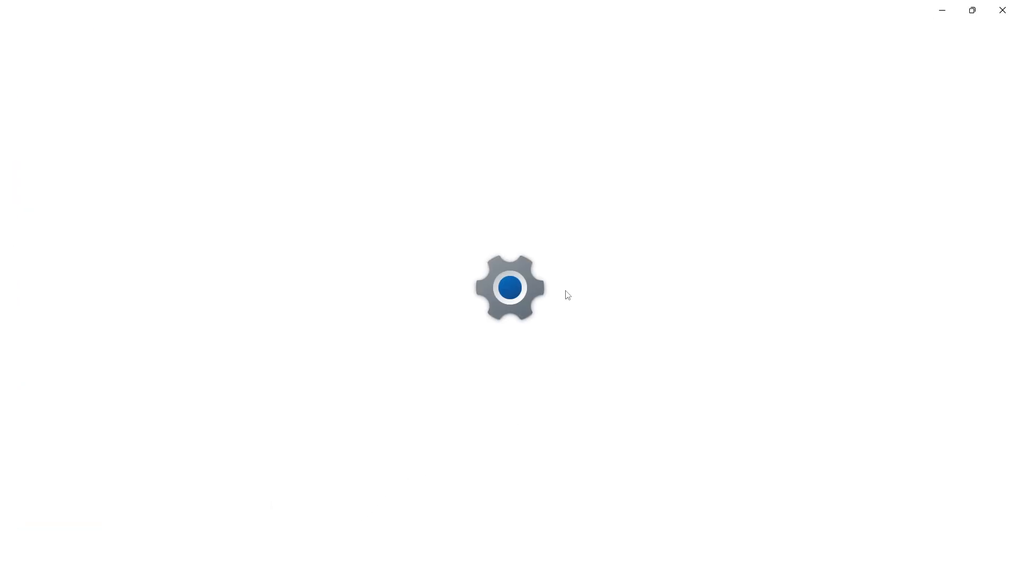
{"action": "scroll", "coordinate": [547, 313], "scroll_direction": "down", "scroll_amount": 2}
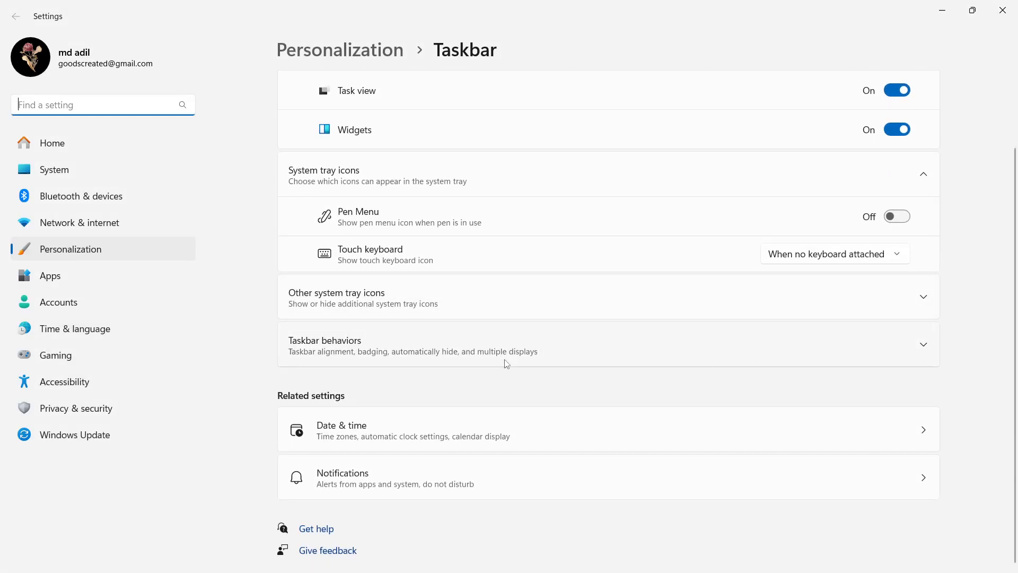
{"action": "left_click", "coordinate": [478, 363]}
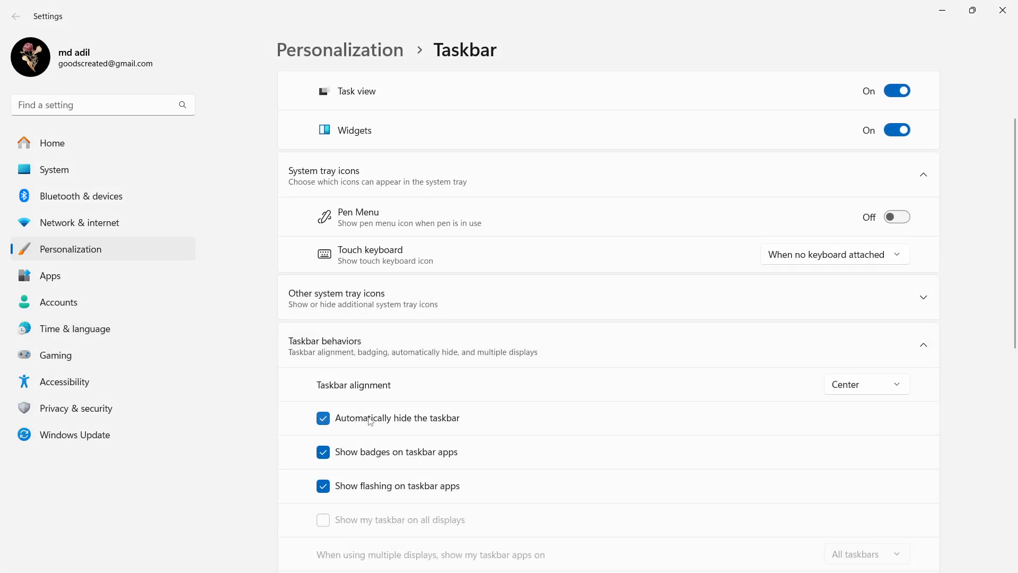
{"action": "left_click", "coordinate": [370, 420]}
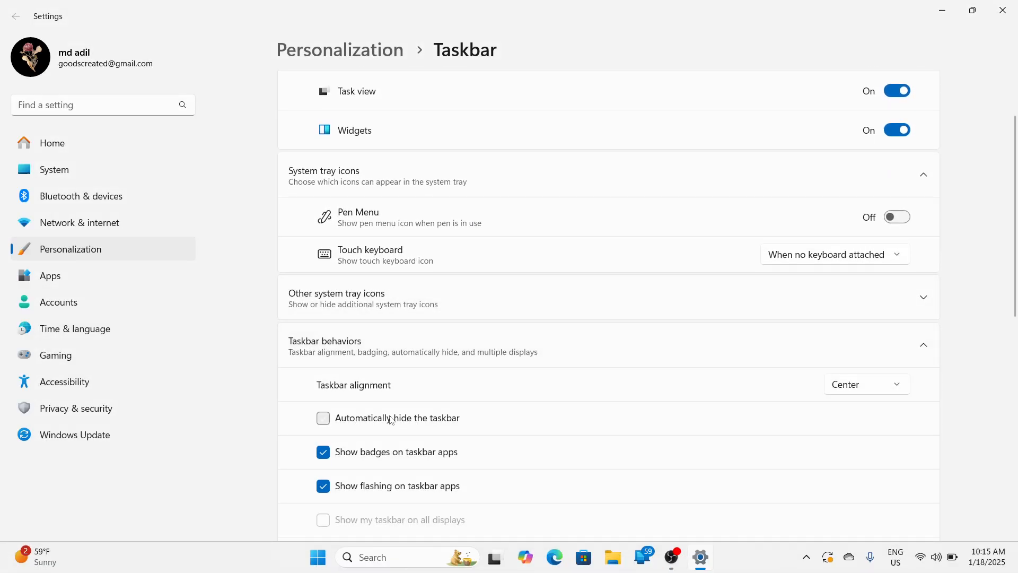
{"action": "left_click", "coordinate": [1003, 9]}
Step: Refresh the desktop and switch to OBS Studio
{"action": "right_click", "coordinate": [470, 159]}
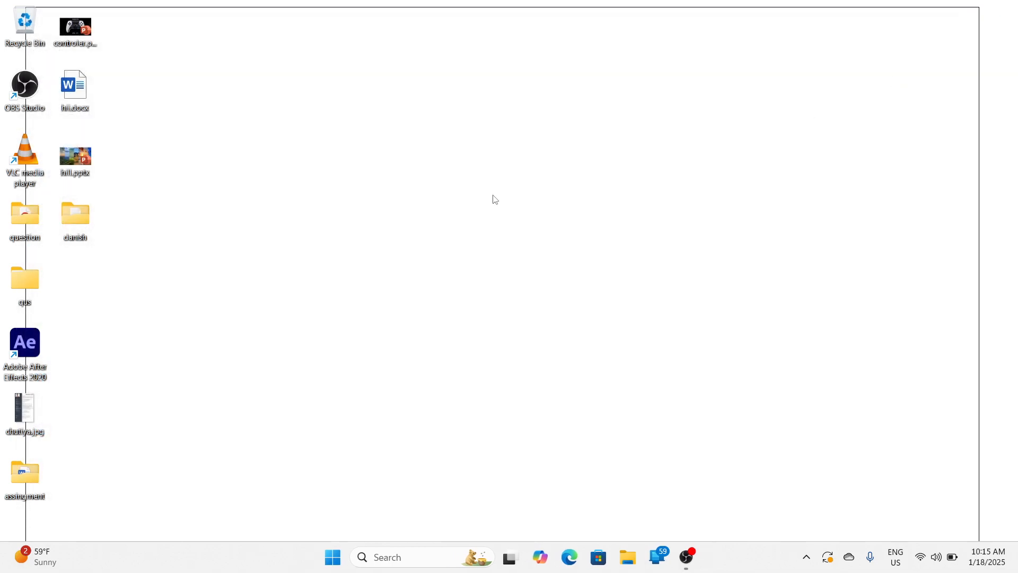
{"action": "left_click", "coordinate": [510, 212]}
{"action": "left_click", "coordinate": [687, 556]}
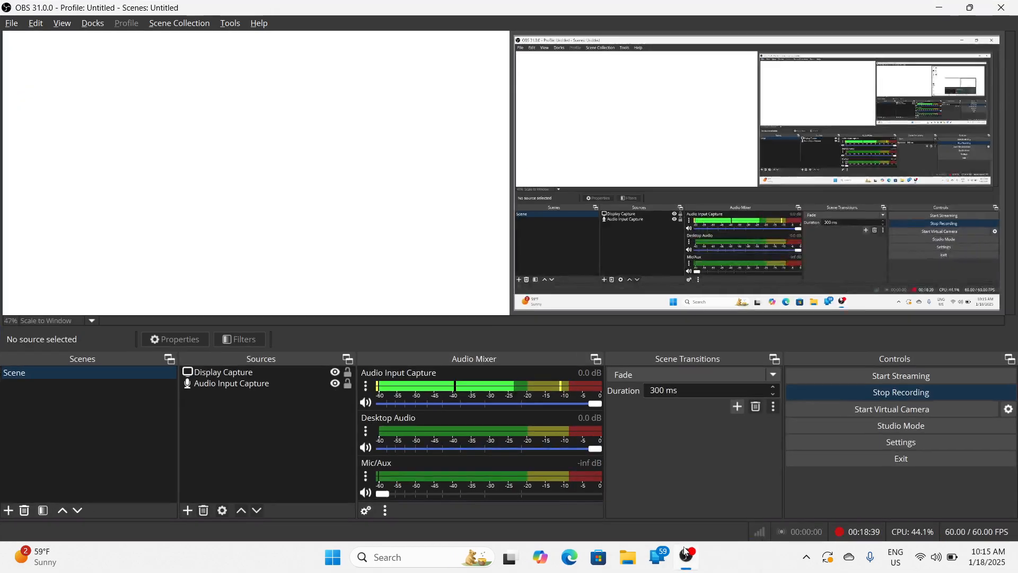